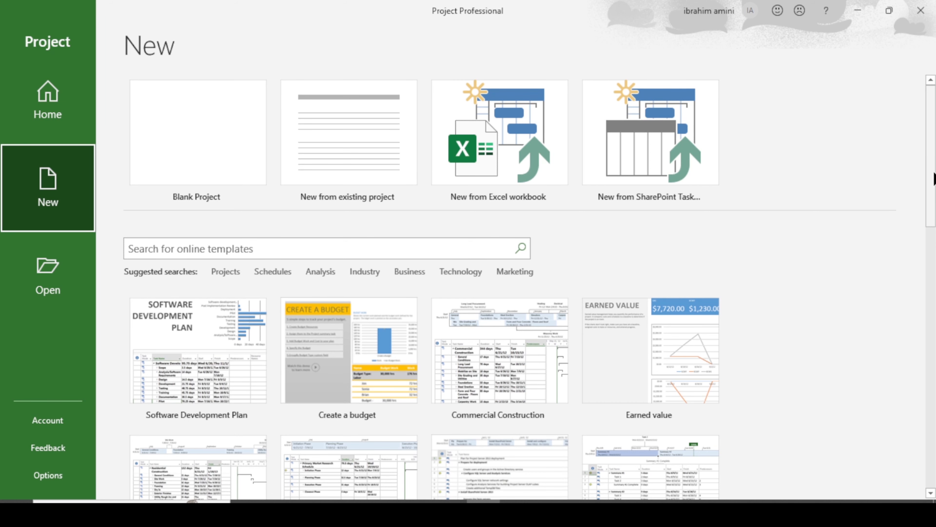
drag(932, 173, 932, 229)
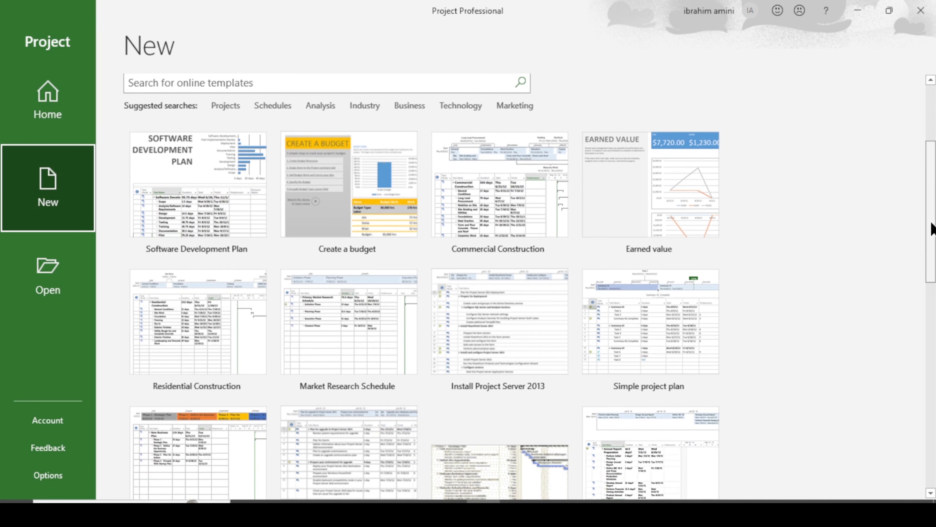
scroll(654, 314, down, 2)
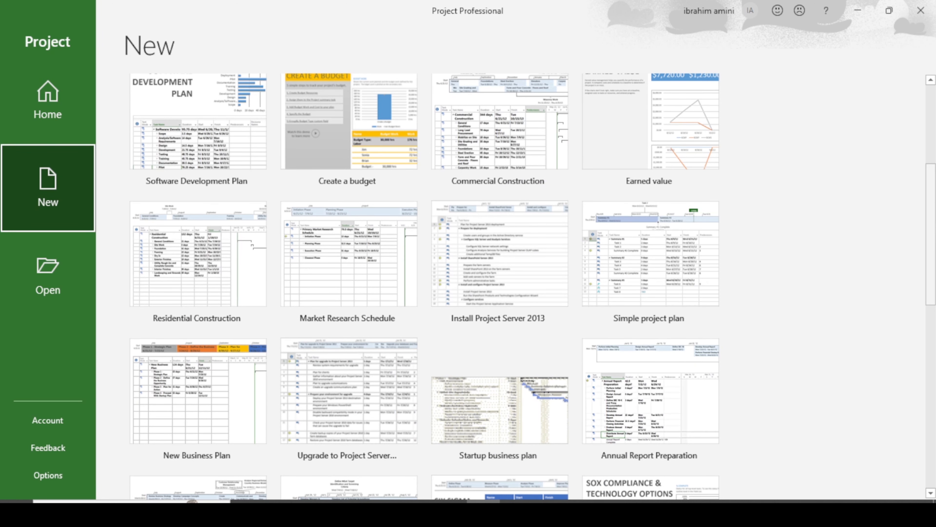
scroll(933, 214, down, 5)
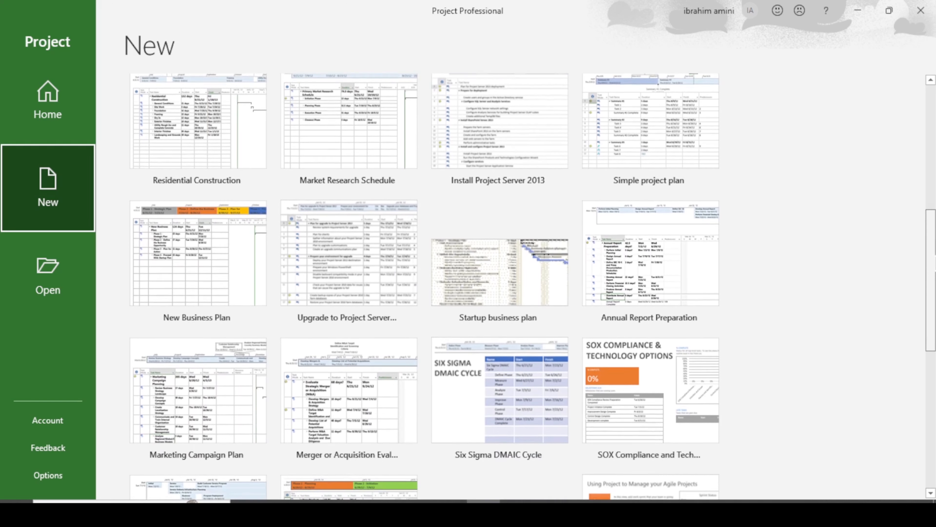
drag(931, 277, 931, 283)
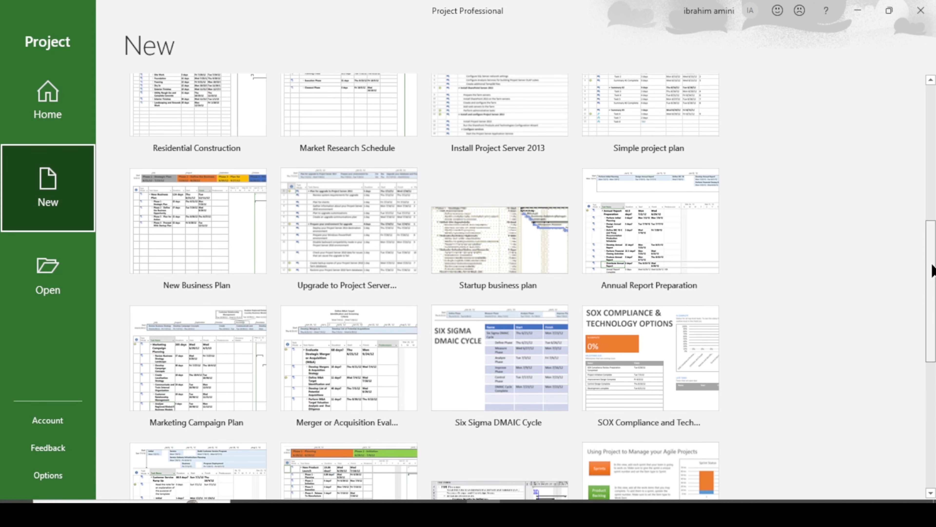
drag(933, 268, 935, 295)
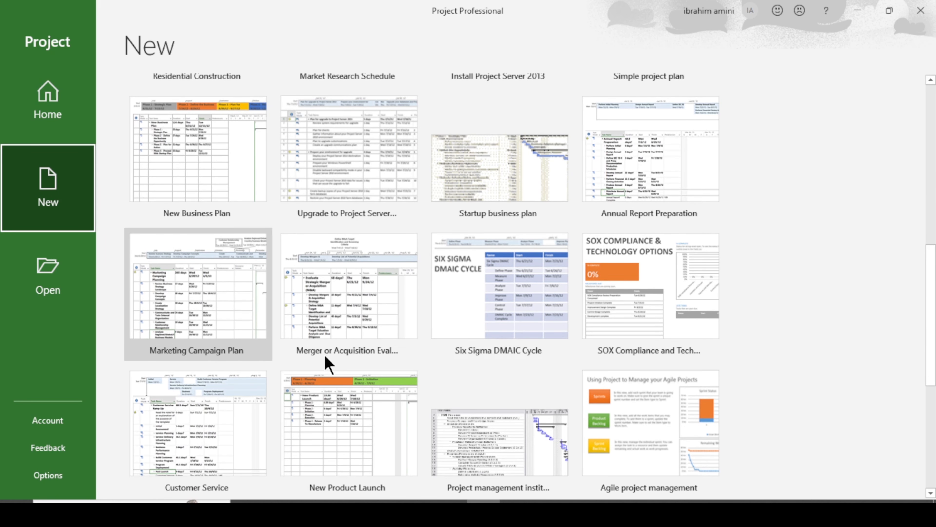
drag(930, 259, 931, 340)
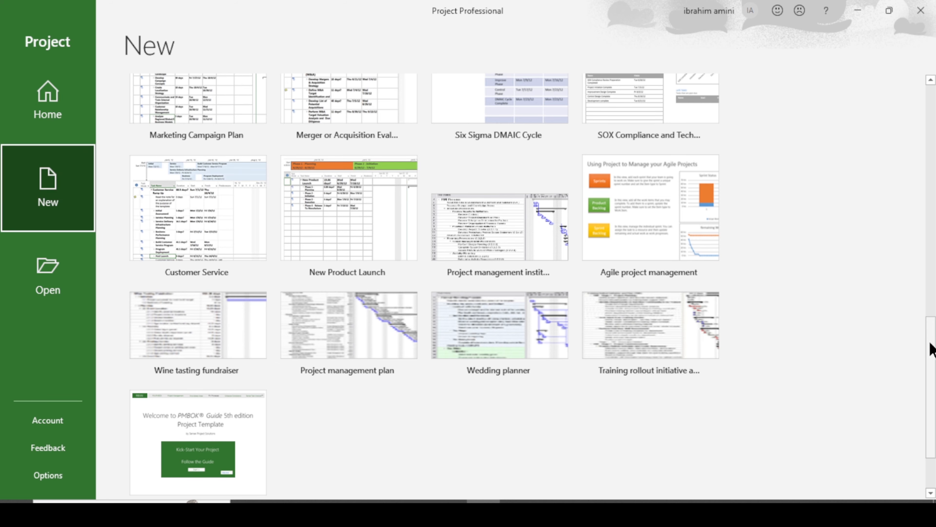
drag(932, 341, 931, 155)
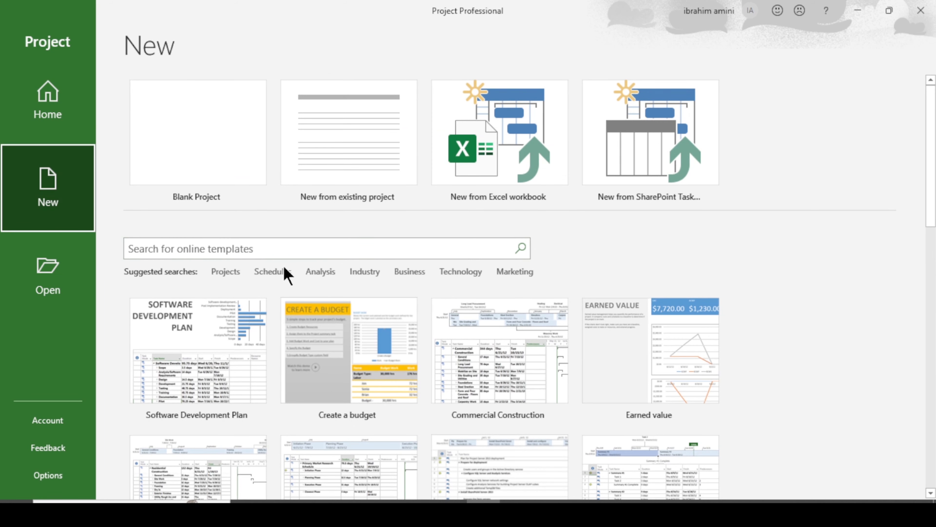
Step: Browse the Projects online template results, then return to the New page
click(225, 272)
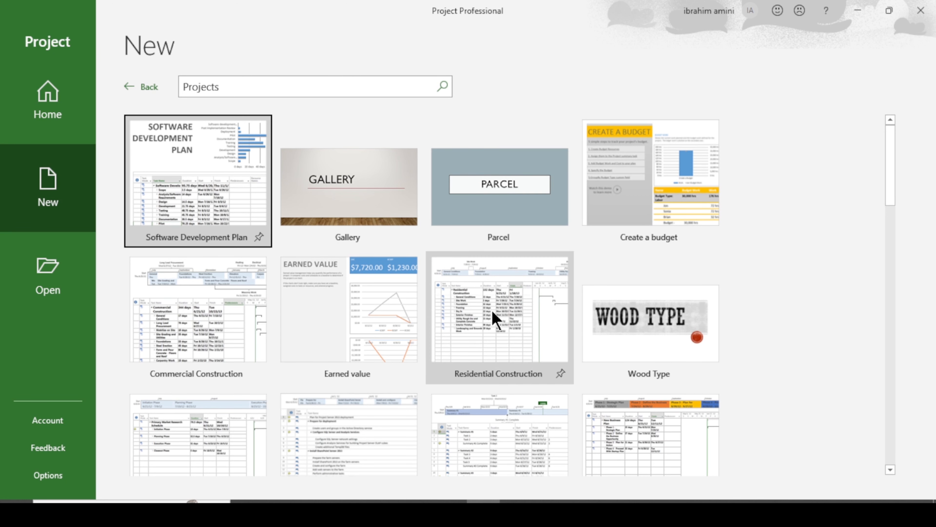
scroll(493, 318, down, 2)
click(230, 88)
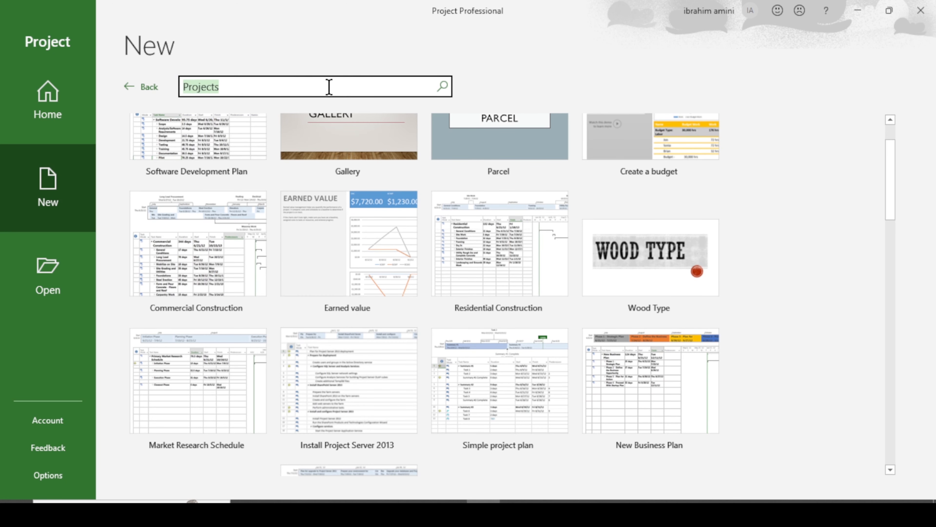
scroll(811, 331, down, 3)
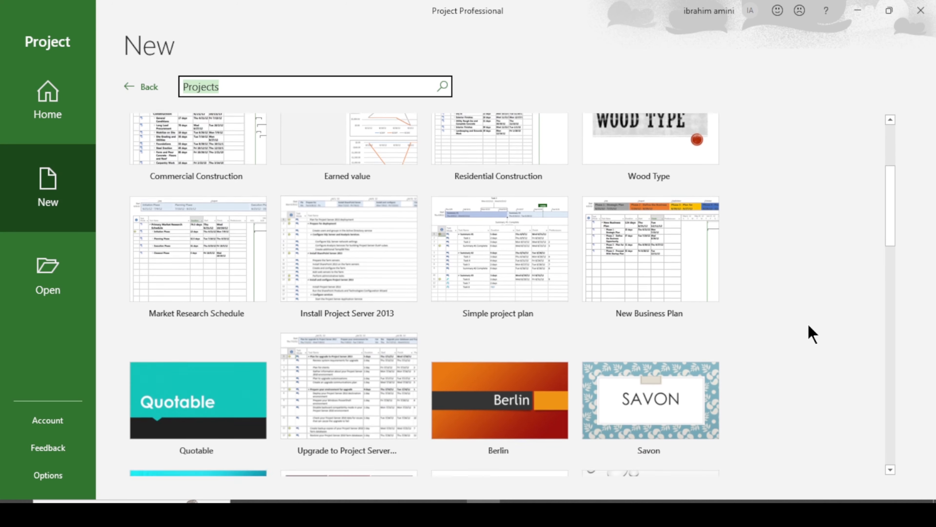
scroll(813, 334, down, 9)
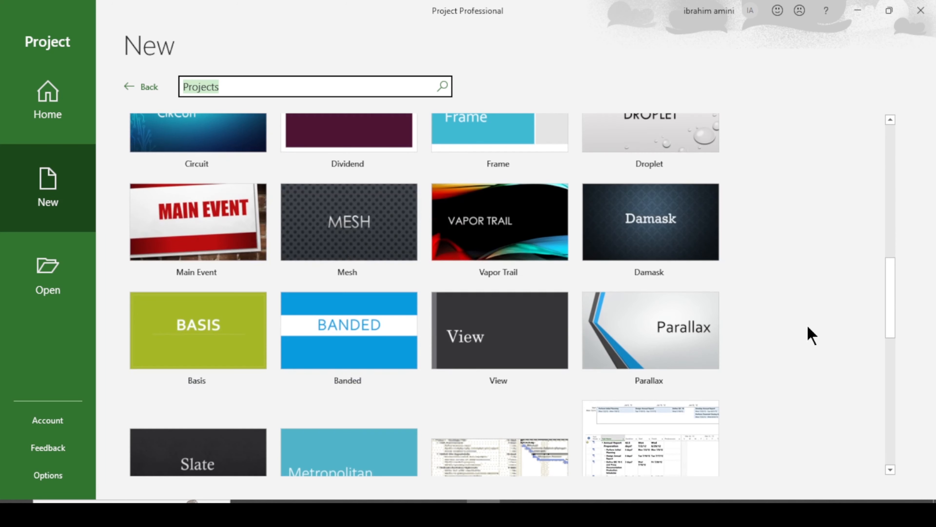
scroll(811, 336, down, 6)
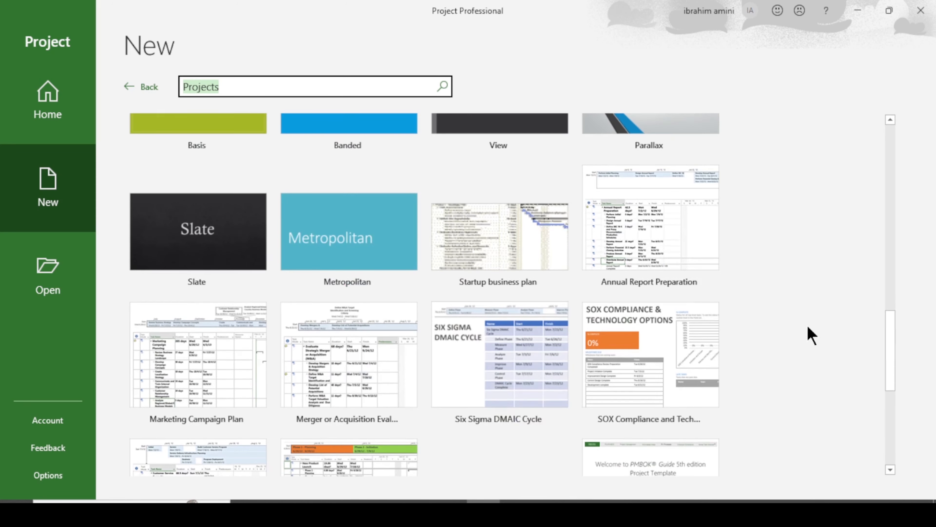
scroll(811, 335, up, 18)
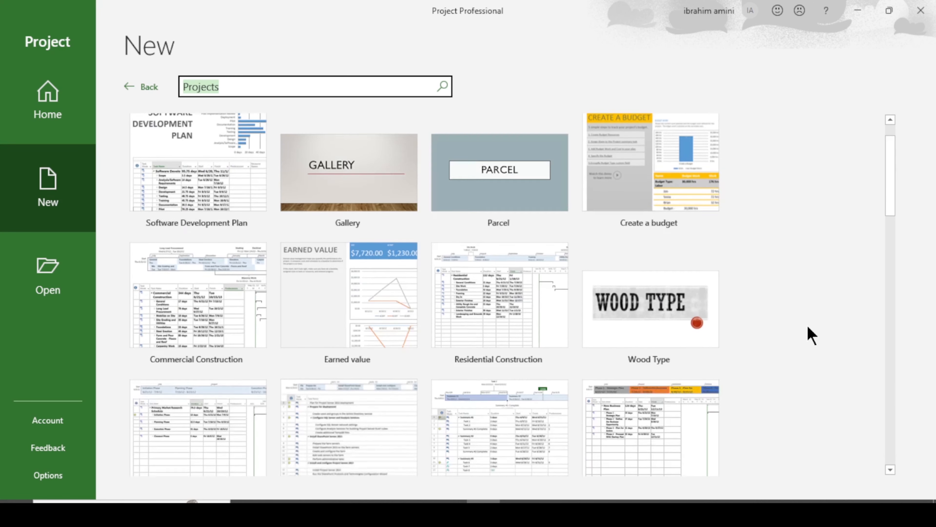
click(129, 88)
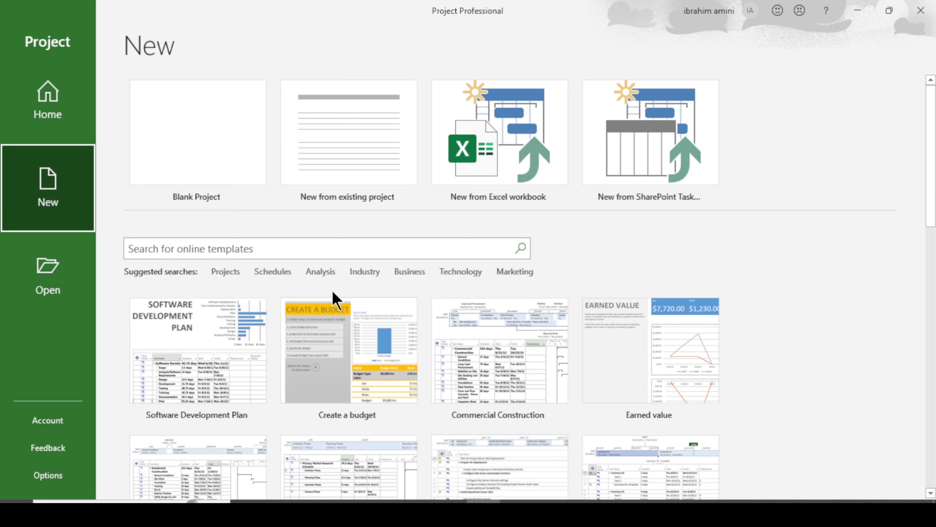
Step: Look through the Schedules and Industry template results
click(272, 272)
scroll(553, 340, down, 3)
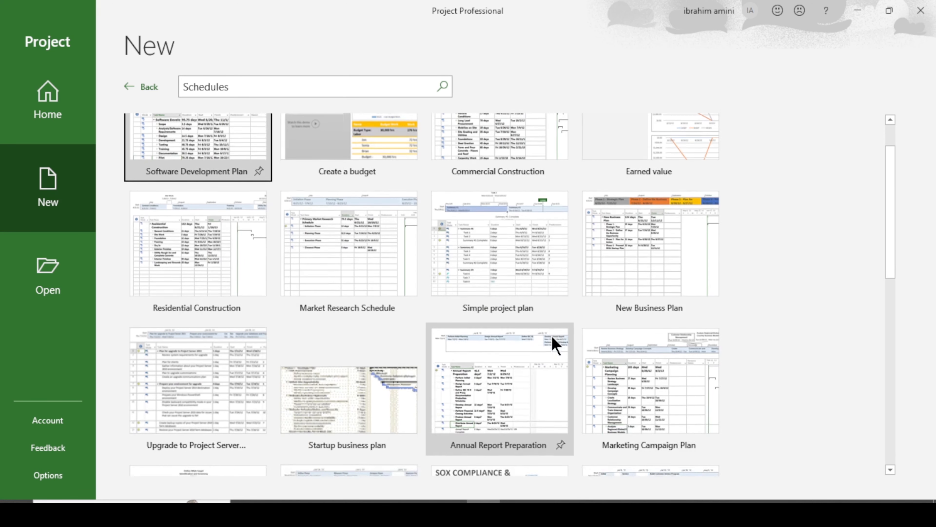
scroll(634, 356, down, 9)
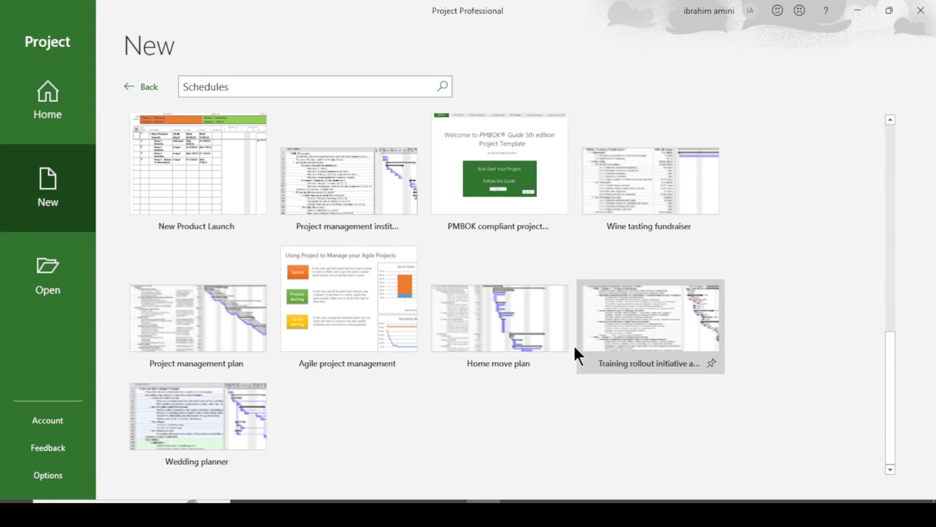
scroll(545, 347, up, 4)
scroll(516, 337, up, 10)
click(128, 83)
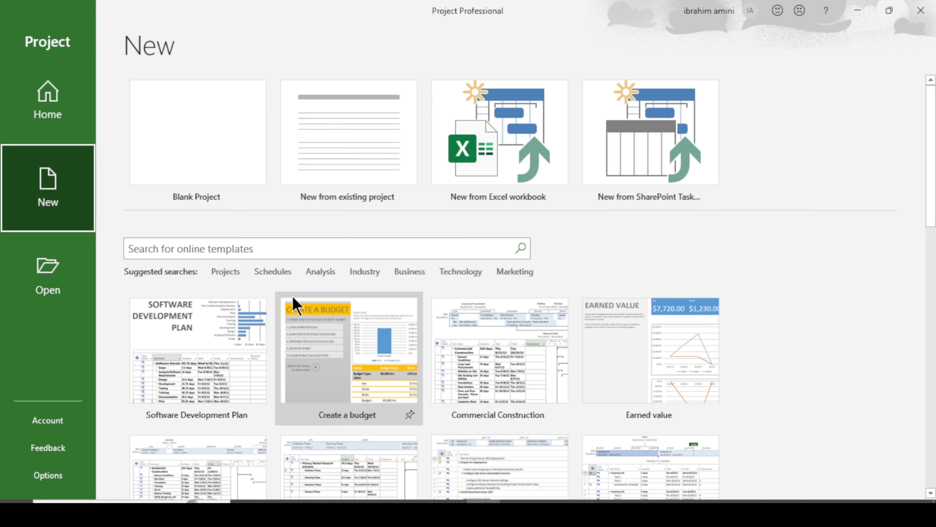
click(362, 273)
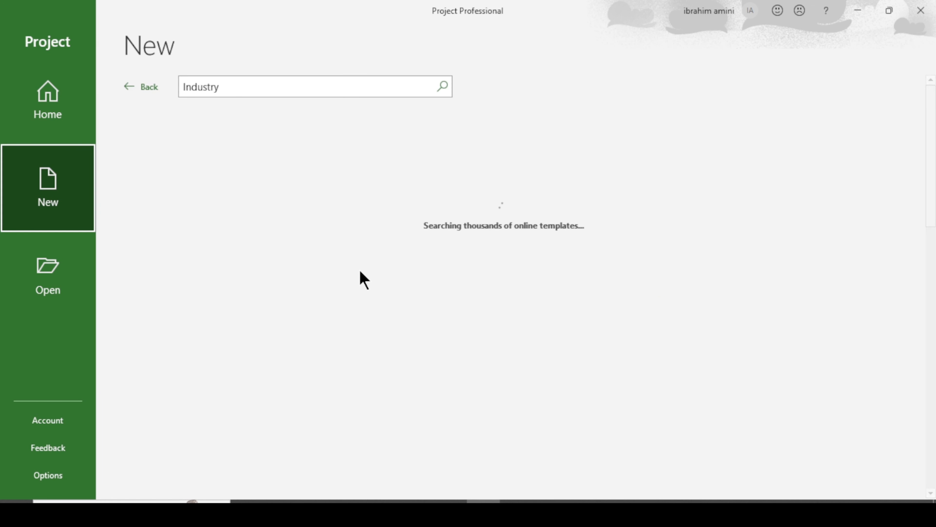
scroll(361, 281, down, 10)
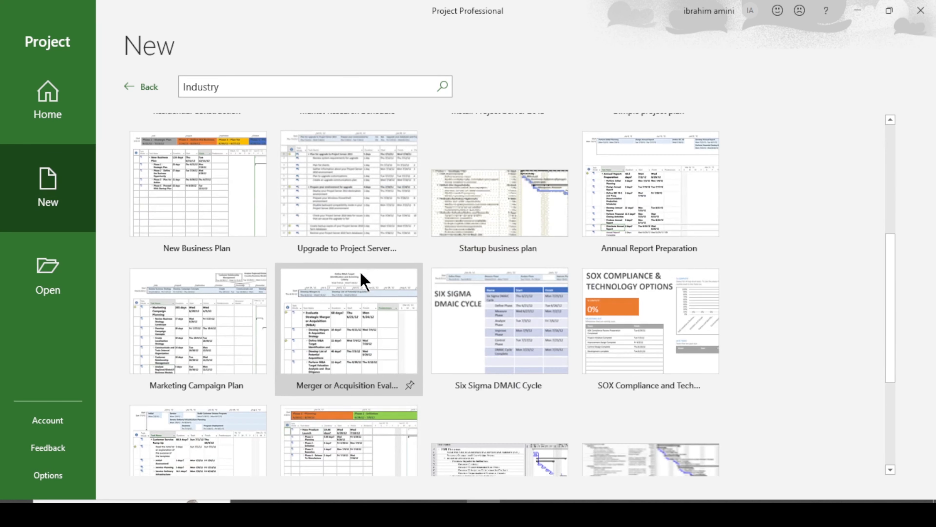
scroll(363, 280, up, 5)
click(129, 87)
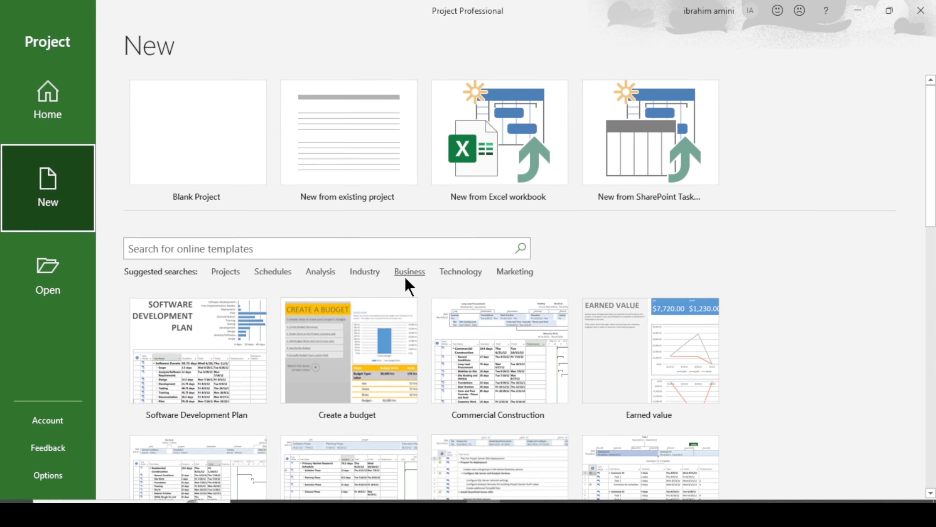
Step: Look through the Business and Technology template results
click(408, 273)
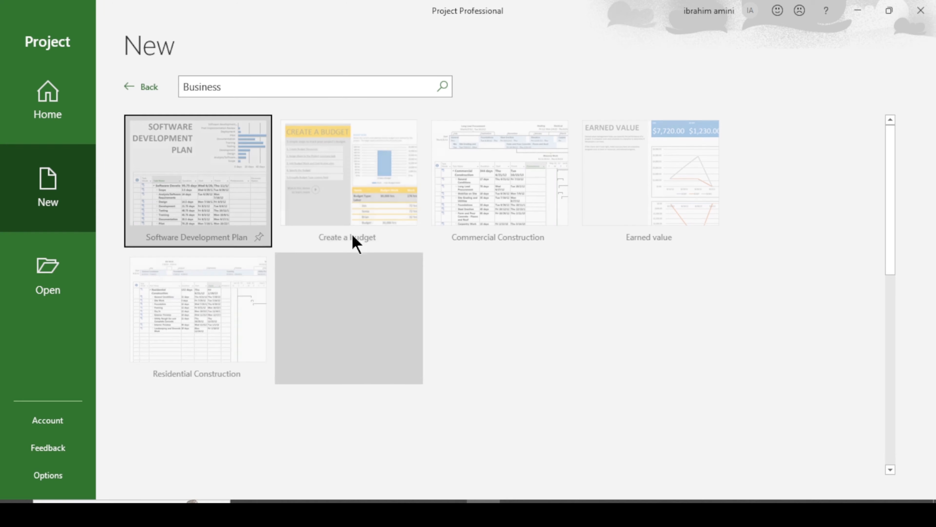
scroll(452, 303, down, 5)
scroll(453, 302, down, 8)
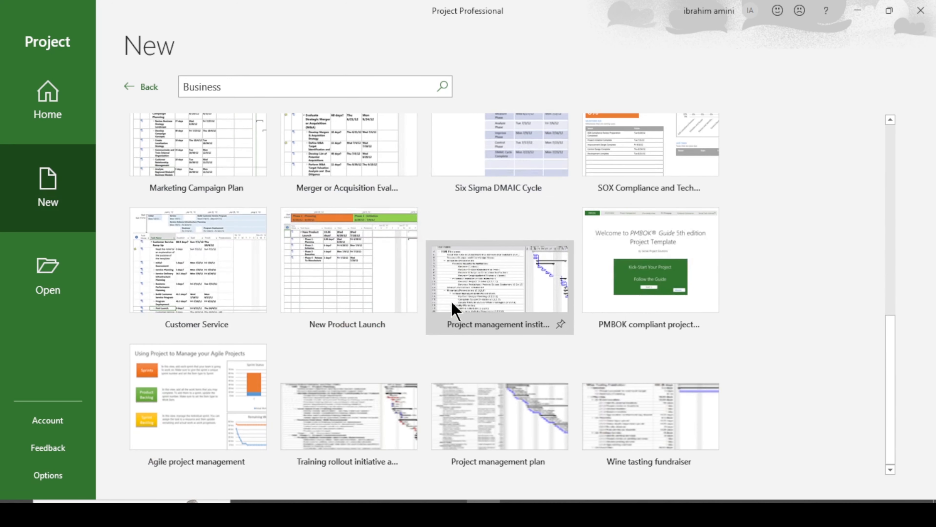
click(132, 87)
click(470, 273)
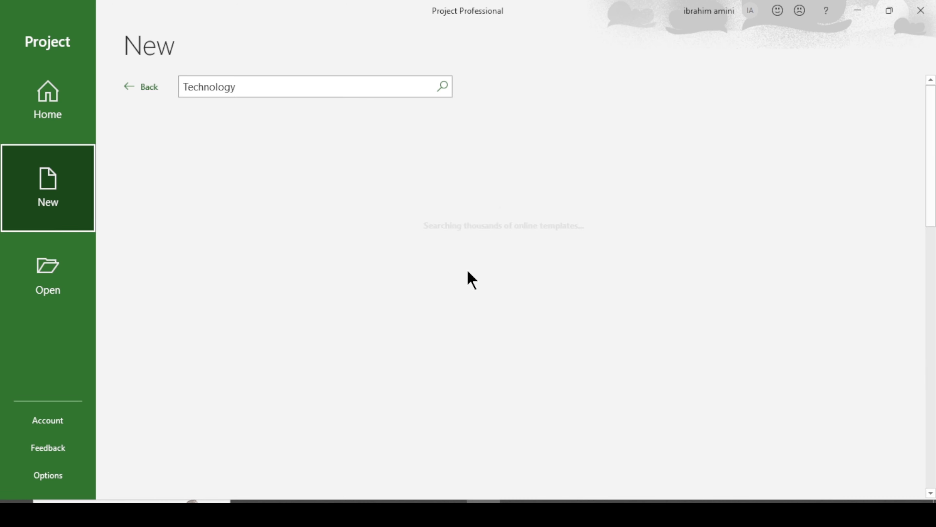
scroll(471, 280, down, 15)
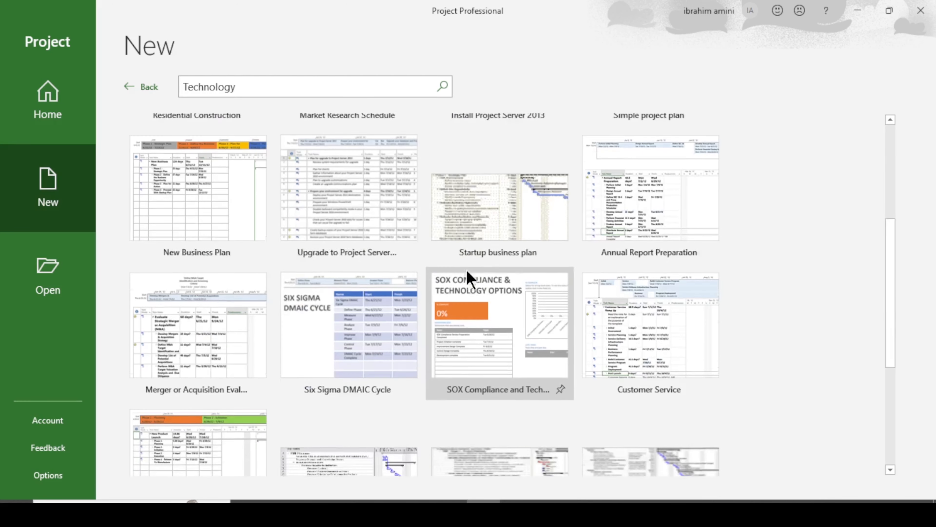
scroll(450, 273, up, 15)
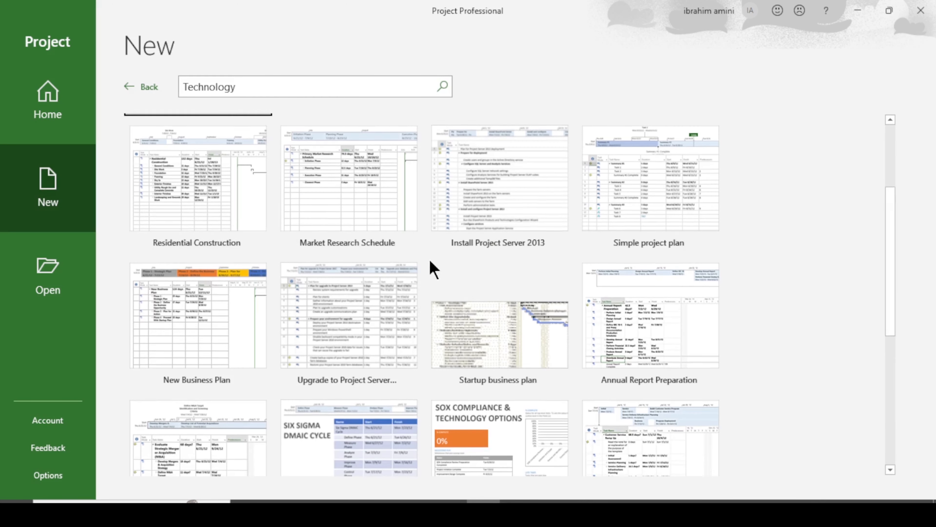
click(272, 88)
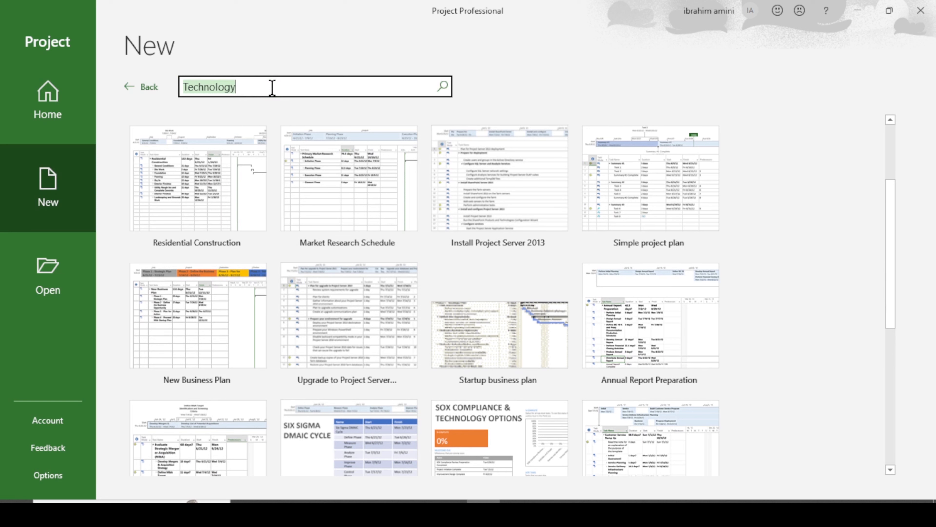
click(129, 88)
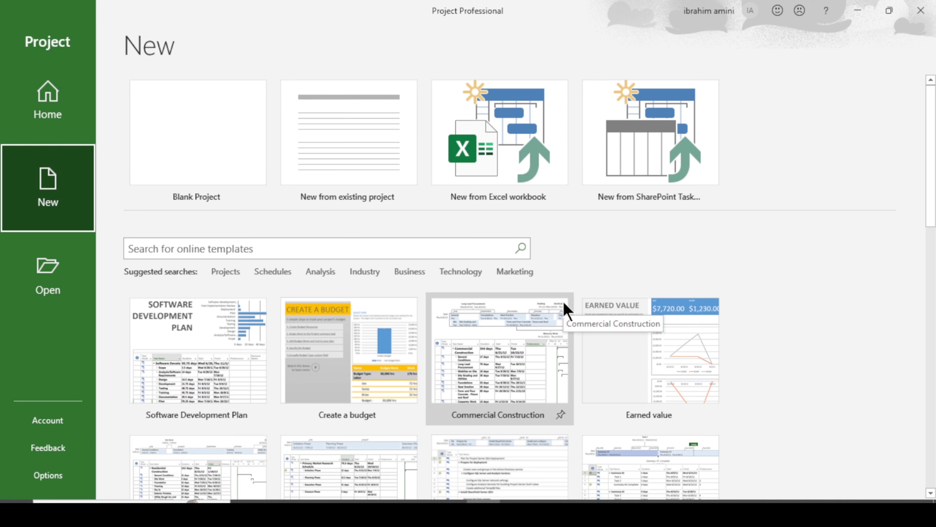
Step: Glance at the Marketing templates, then create a Blank Project
click(523, 273)
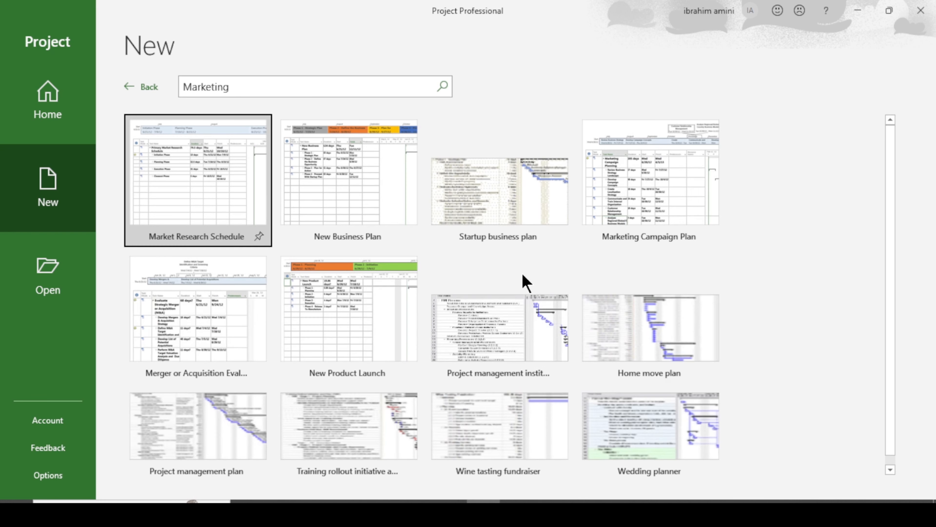
click(140, 87)
click(198, 151)
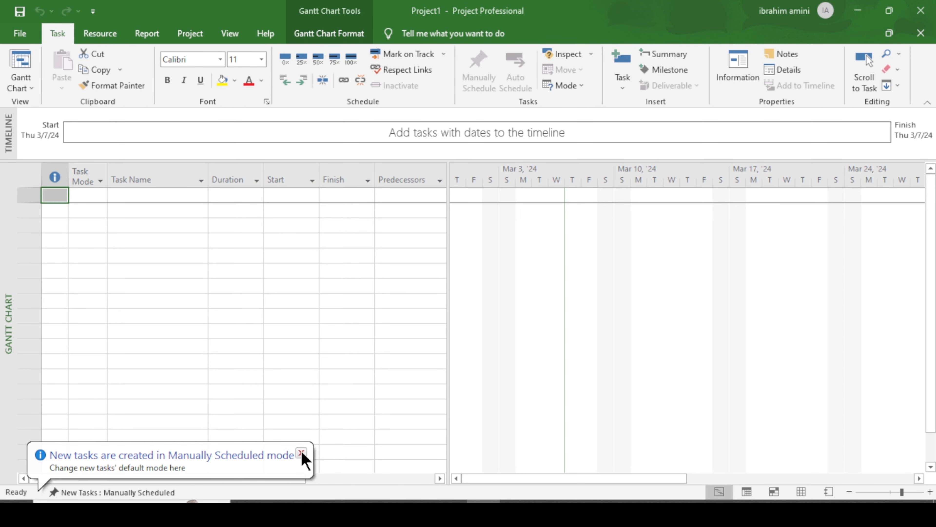
Step: Dismiss the Manually Scheduled notice and bring up the Timeline formatting options
click(299, 451)
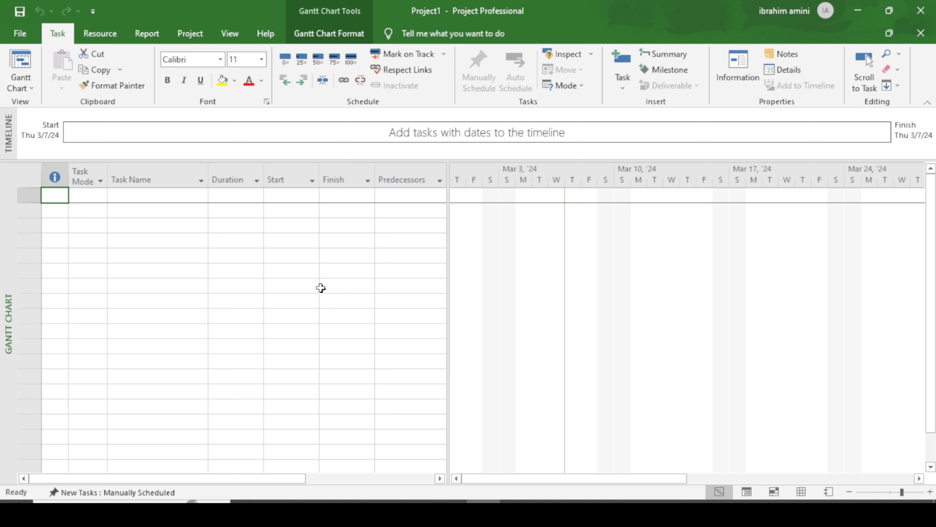
double_click(504, 142)
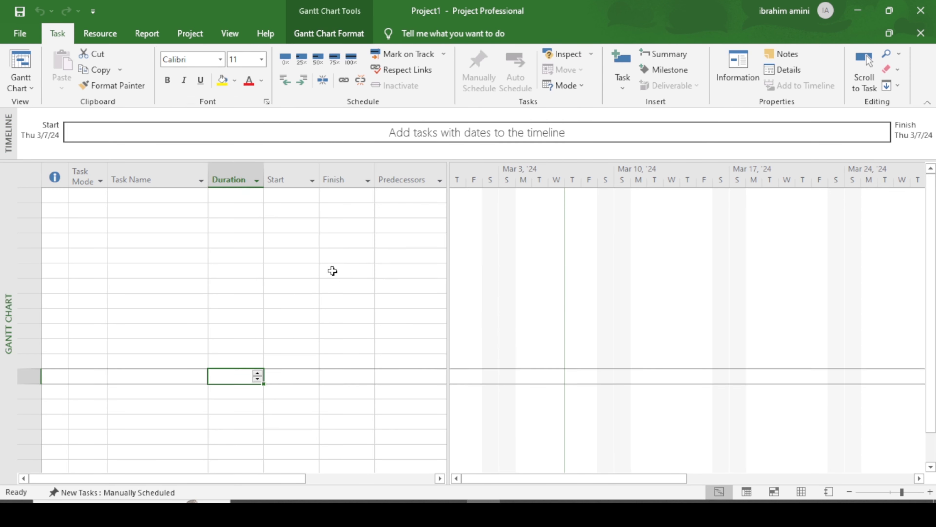
click(332, 270)
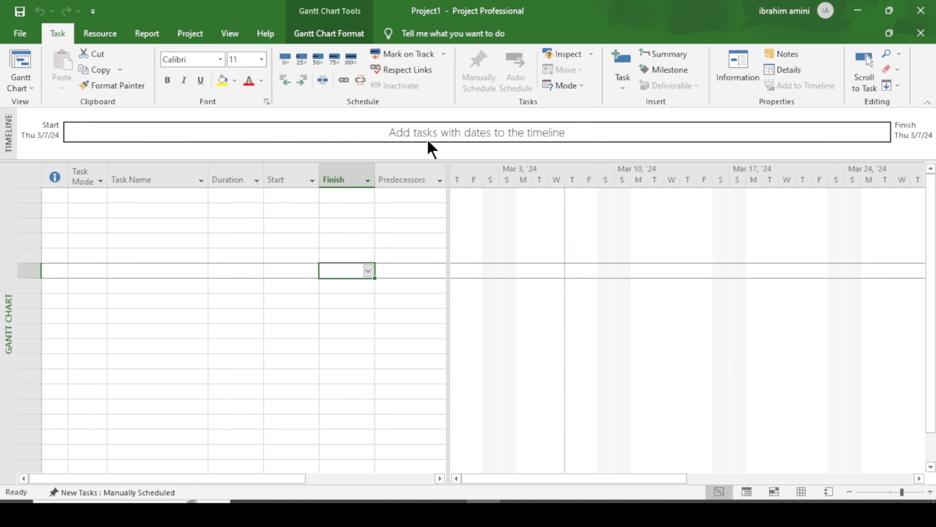
click(451, 134)
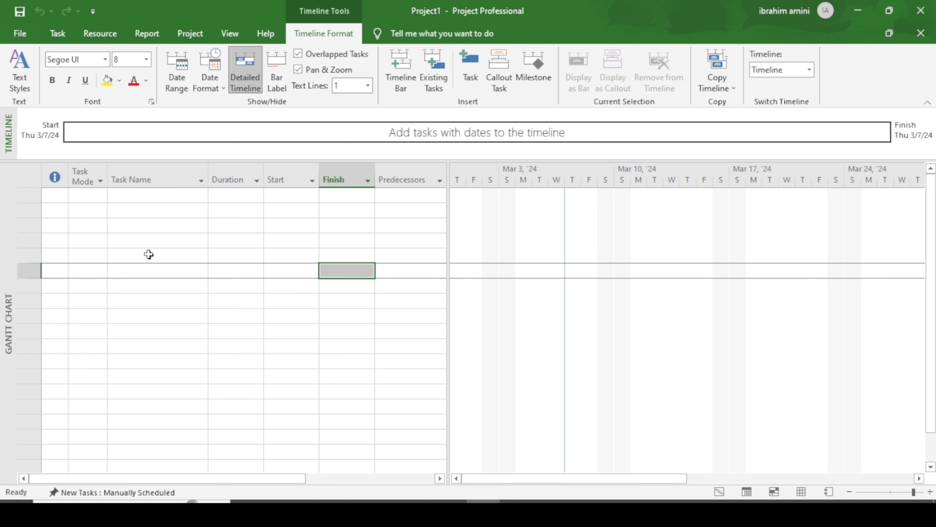
Step: Select the first Task Name cell to get ready for entering tasks
click(170, 234)
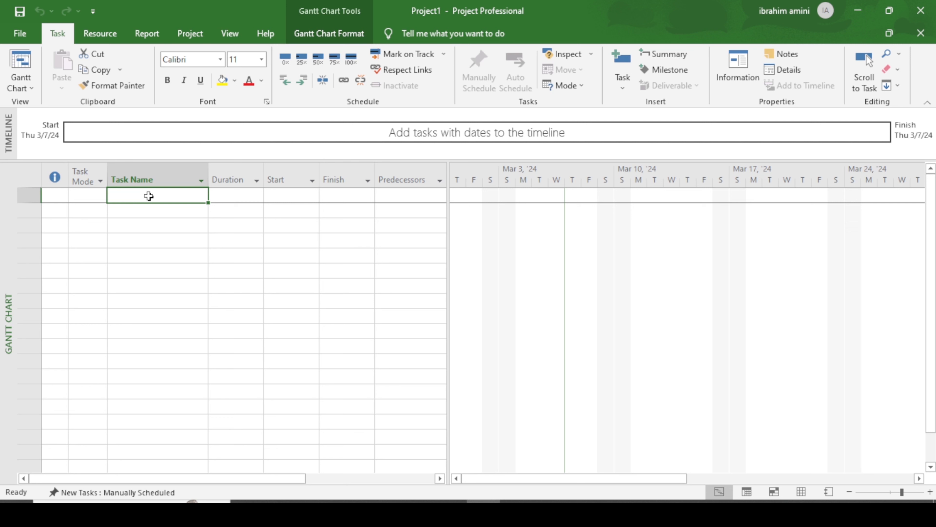
Step: Enter tasks Send the invitation, shop for food, shop for decoration, Serve the food, Decoration, Party
text(Send)
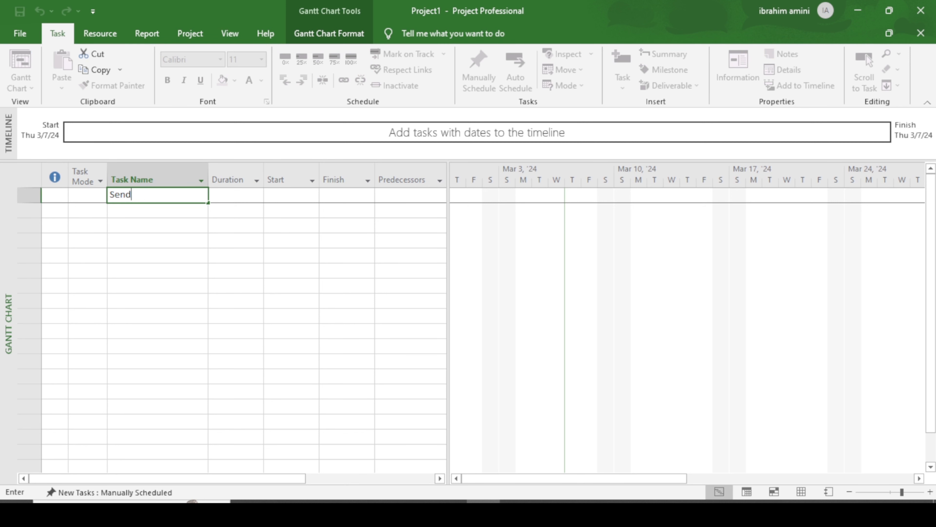
text( the invitation)
click(153, 213)
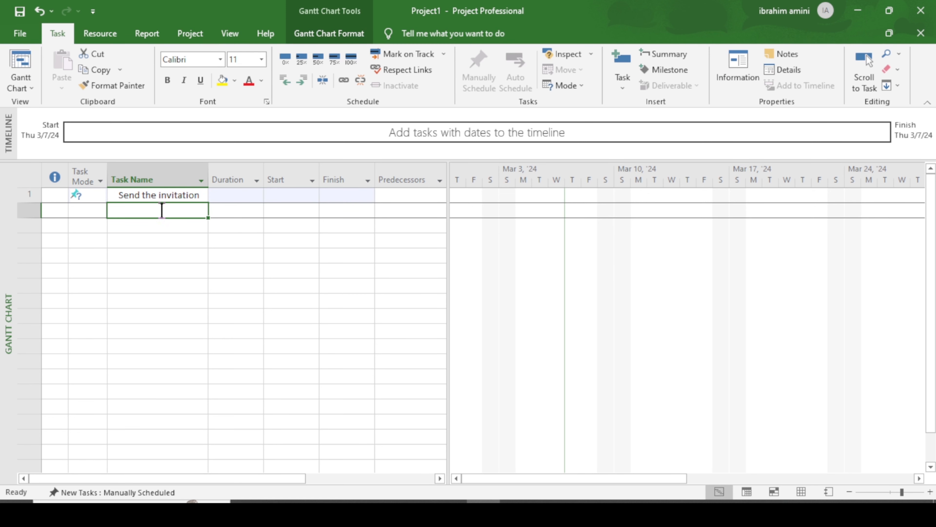
text(shop for)
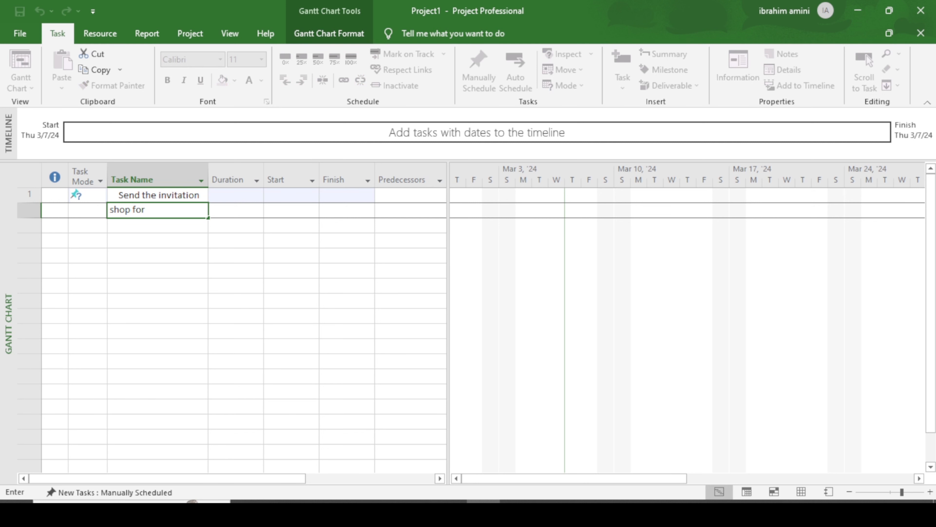
text( food)
key(Return)
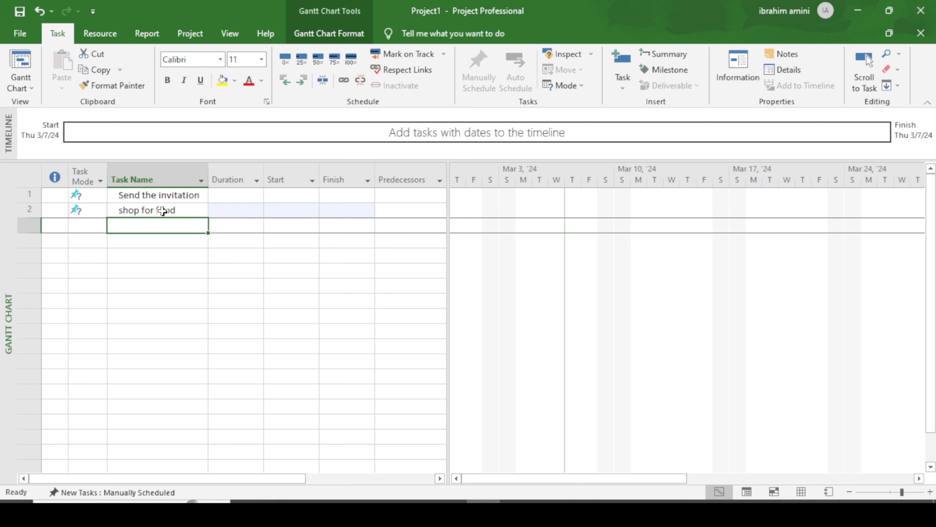
text(shop for )
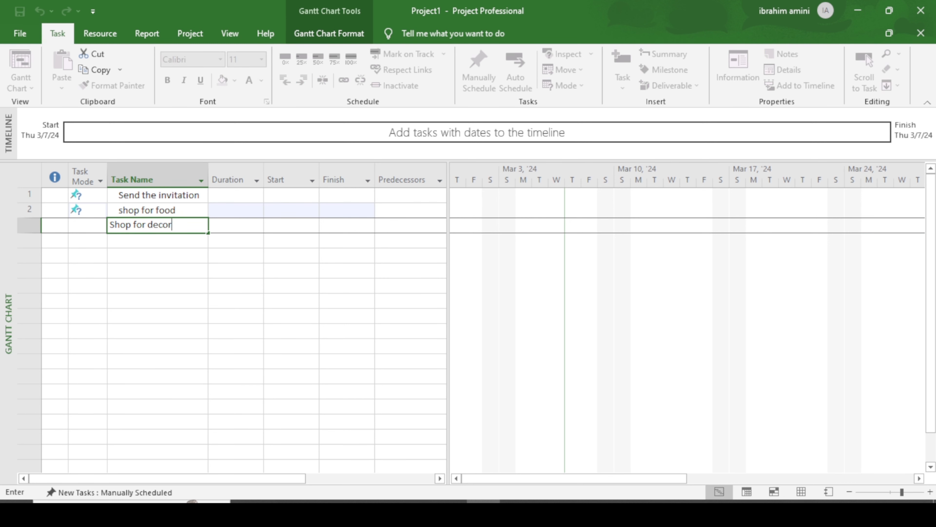
text(decoration)
key(Return)
text(Ser)
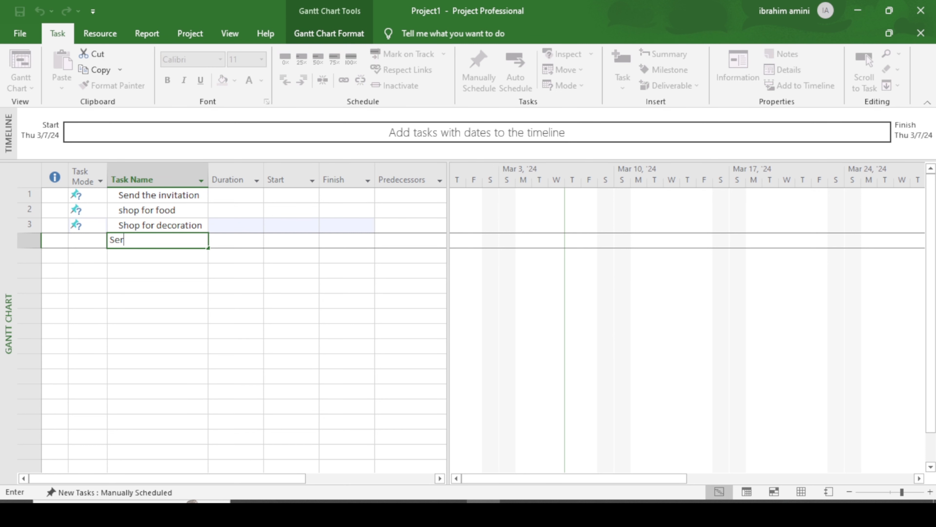
text(ve the food)
key(Return)
text(Deco)
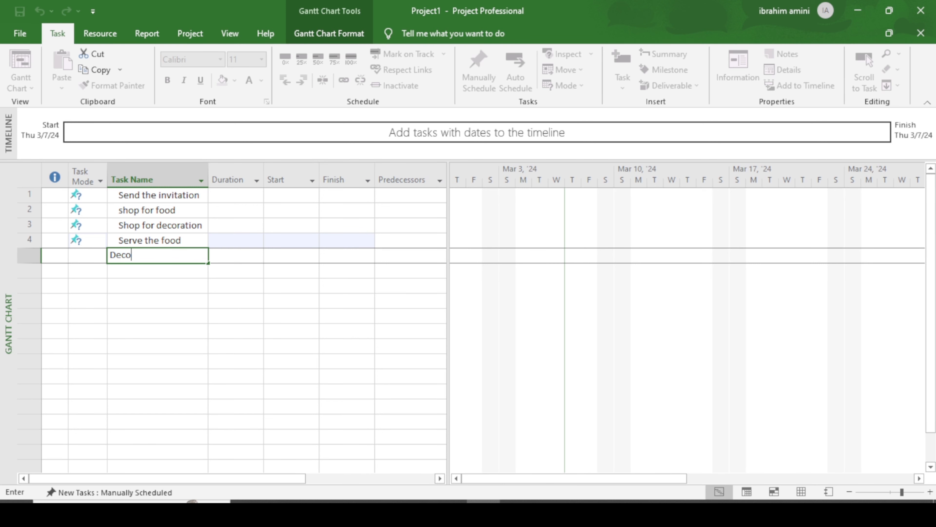
text(ration)
key(Return)
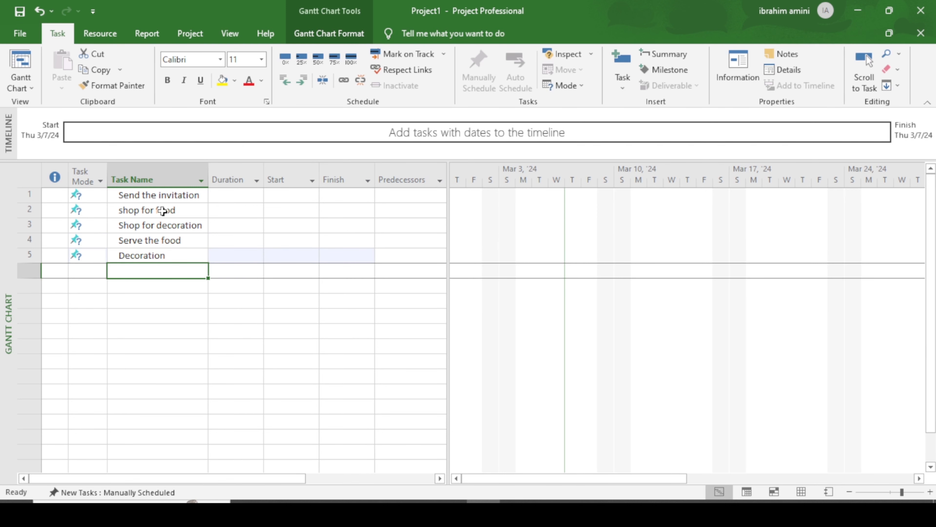
text(Party)
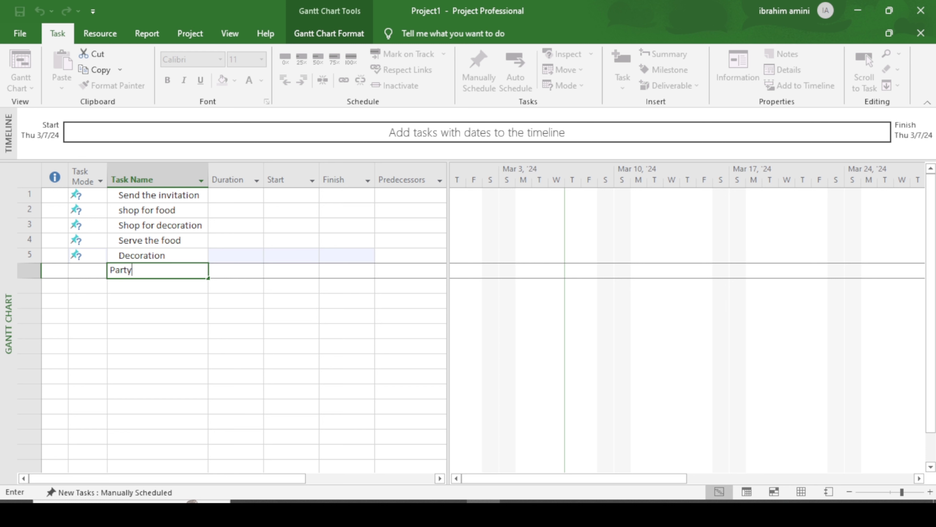
key(Return)
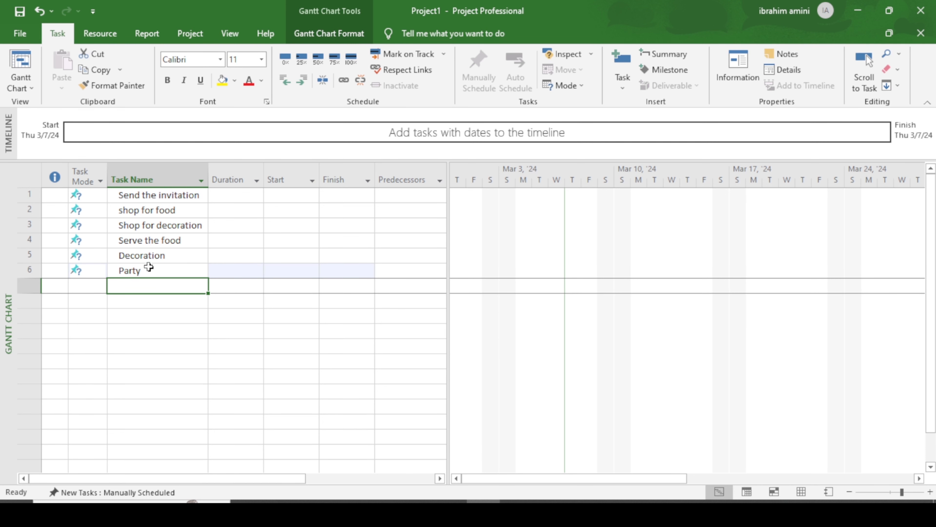
click(163, 195)
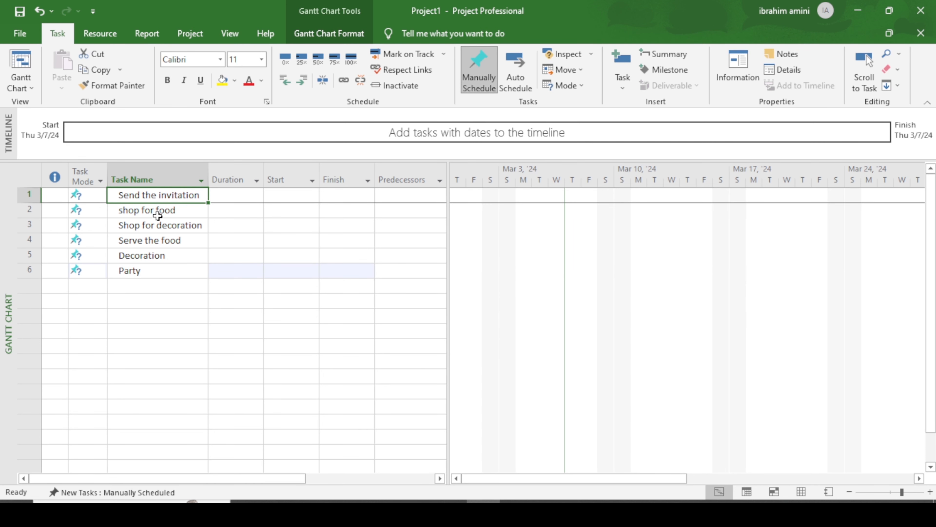
click(158, 211)
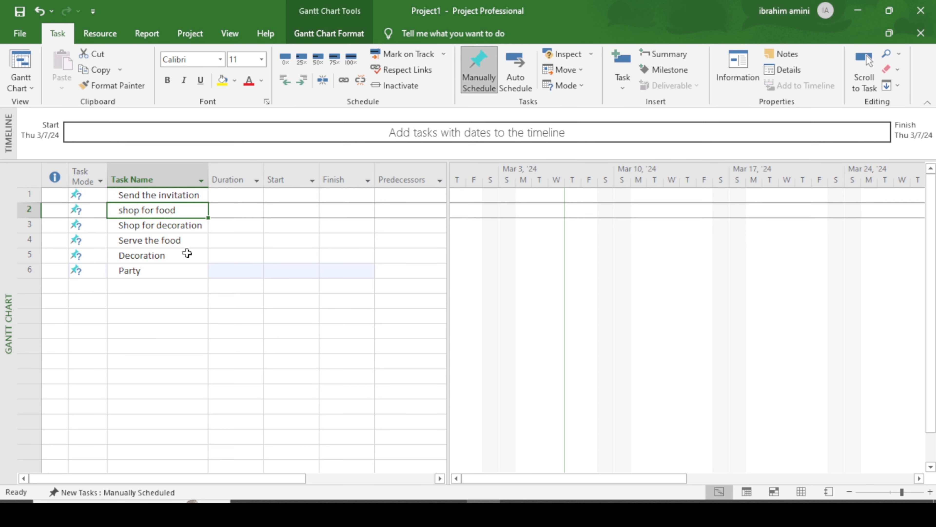
click(186, 226)
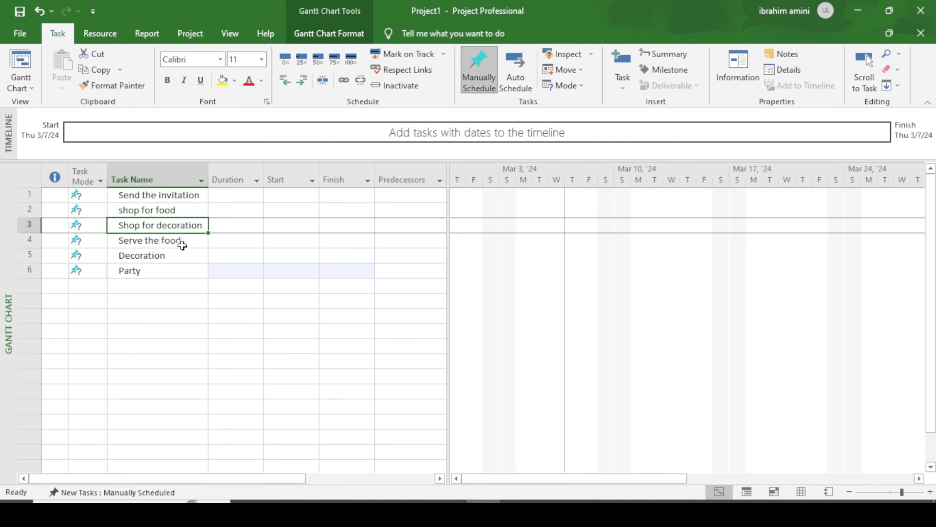
click(183, 246)
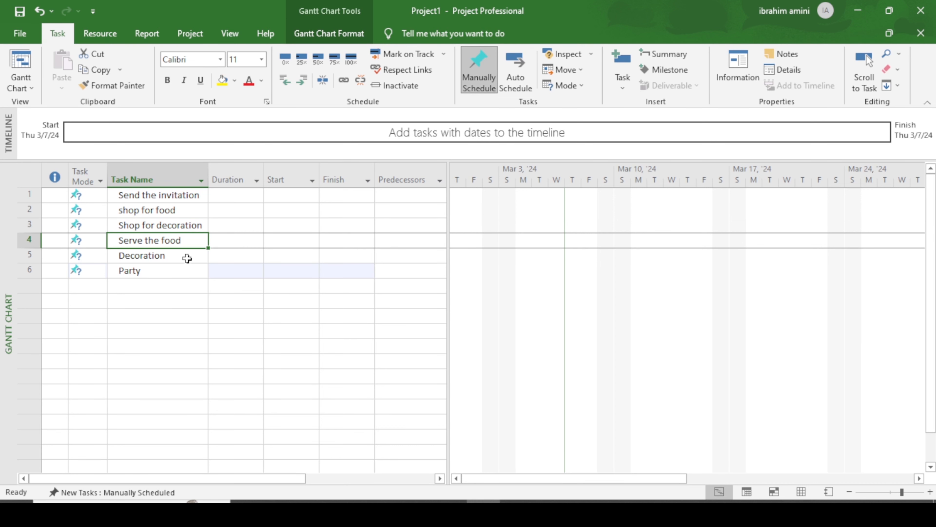
click(186, 256)
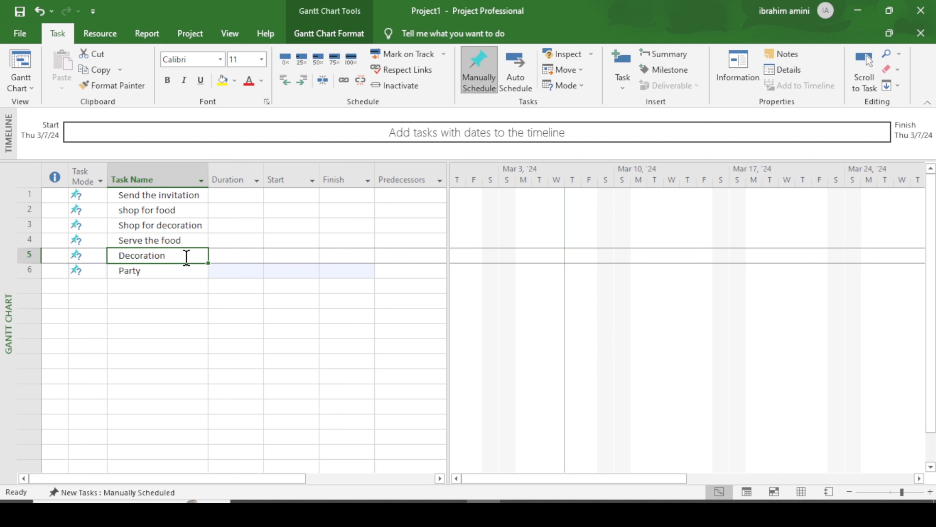
click(180, 275)
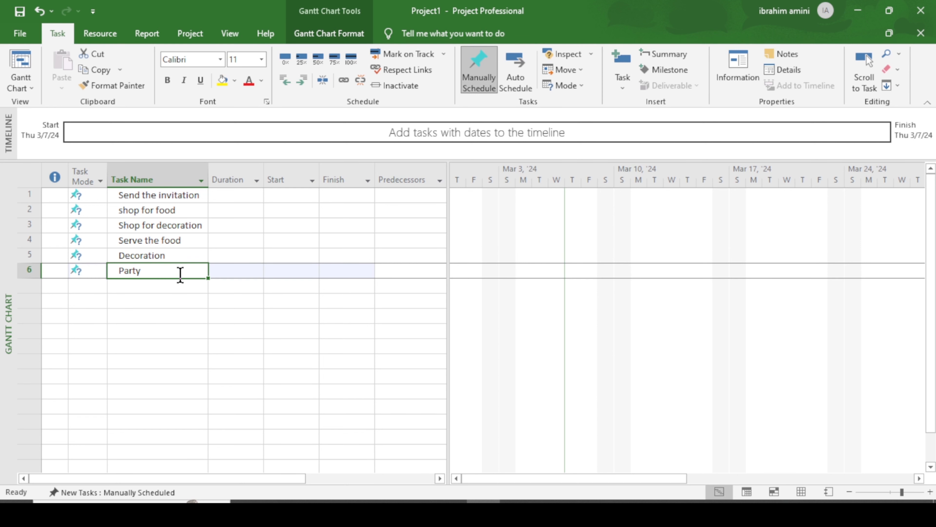
click(186, 312)
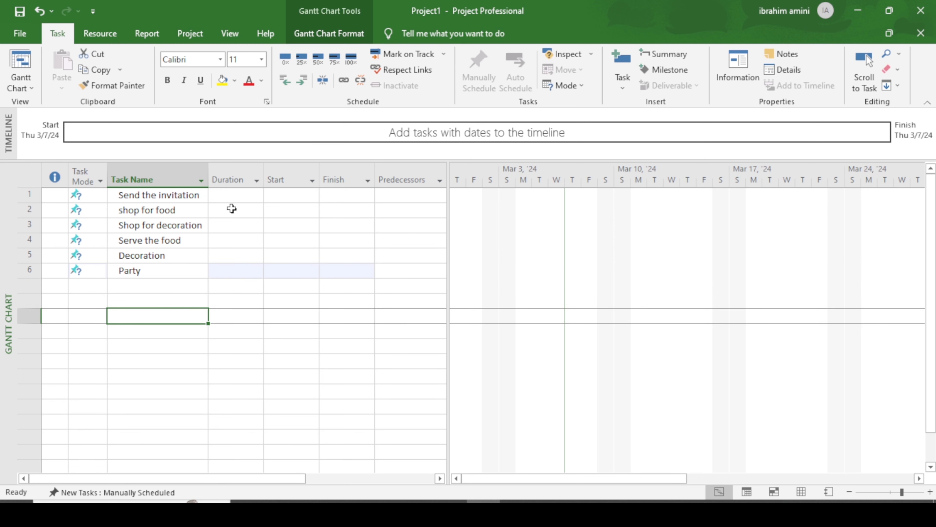
click(281, 194)
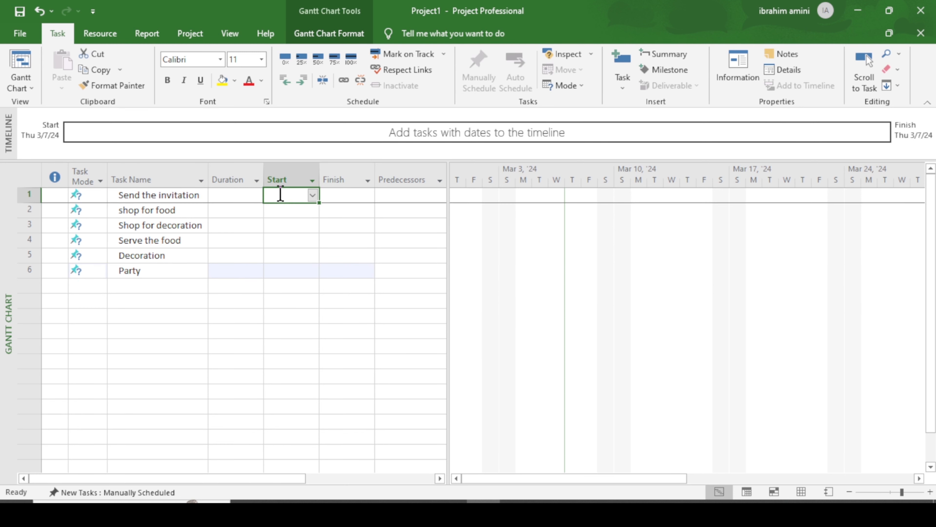
Step: Set Send the invitation's start date to Wed 3/27/24
click(347, 195)
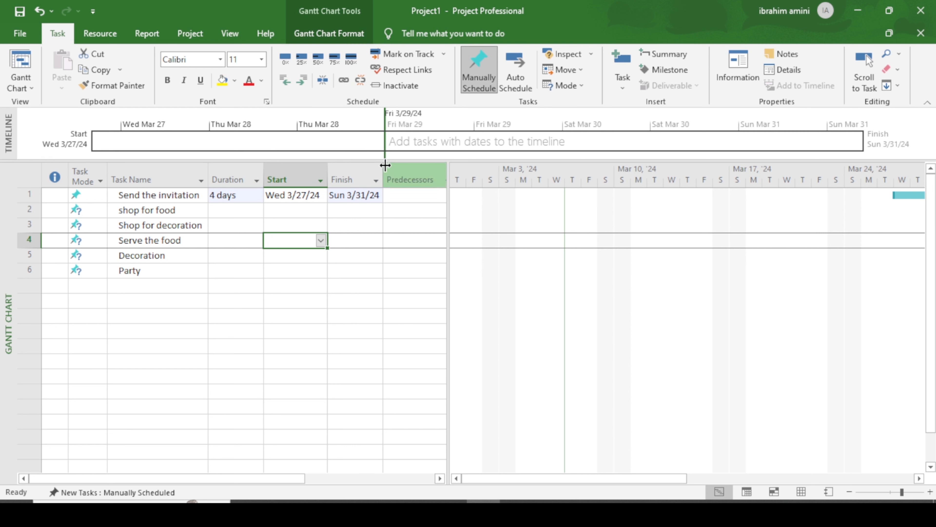
drag(383, 166, 388, 173)
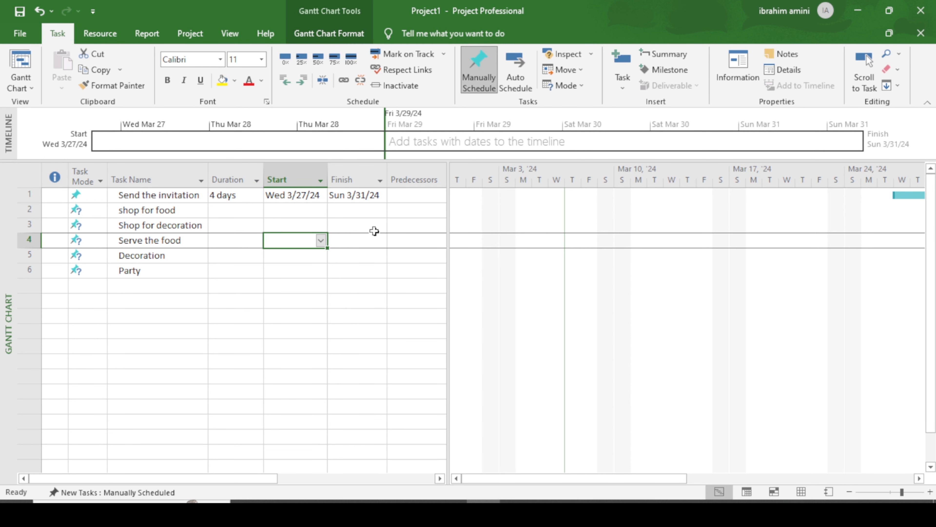
key(Down)
click(316, 197)
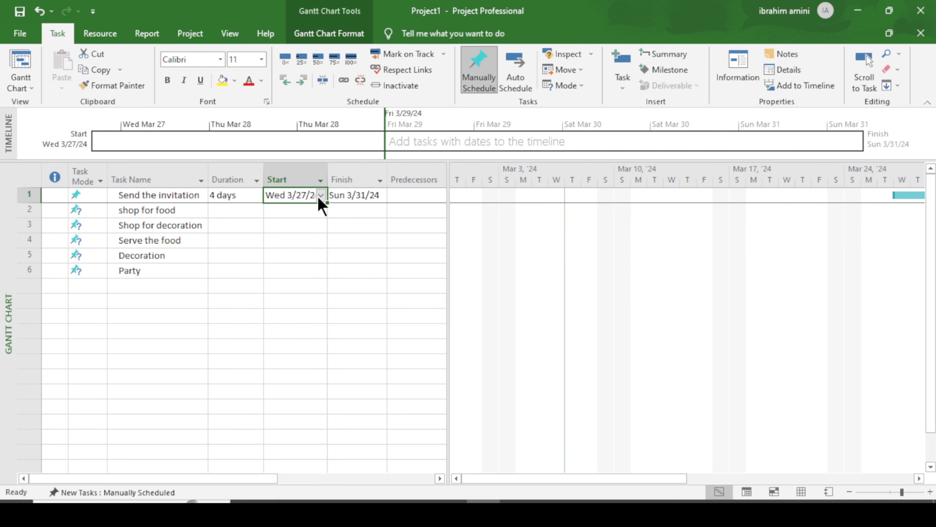
click(320, 196)
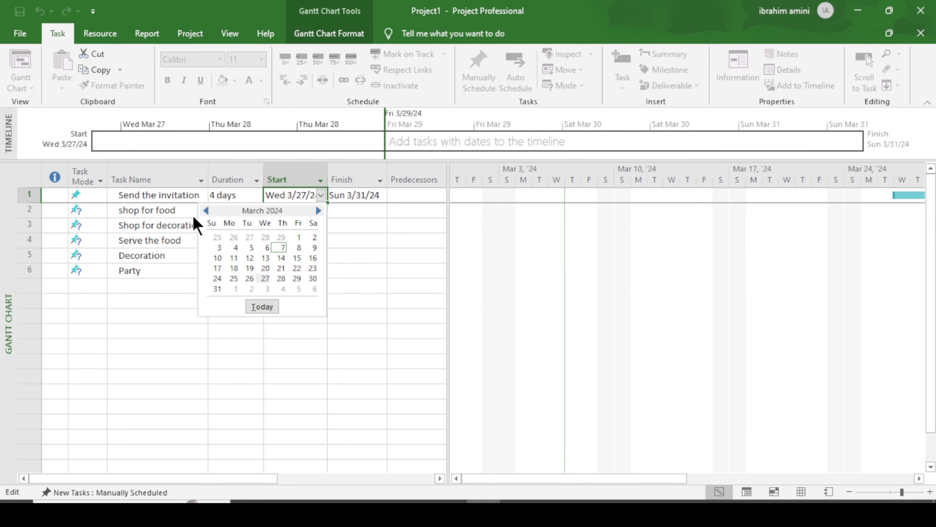
click(267, 281)
click(291, 216)
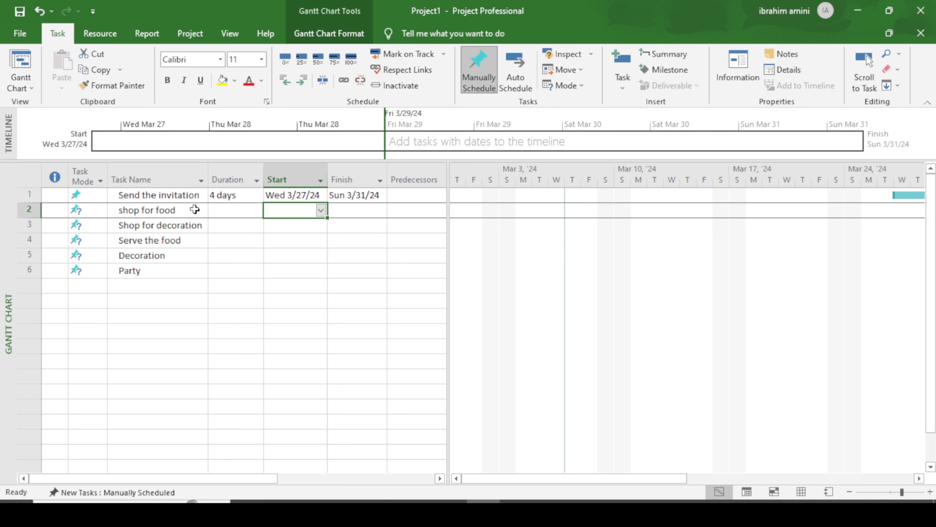
click(297, 241)
Step: Set Send the invitation's finish to Fri 3/29/24, making it 3 days long
click(345, 196)
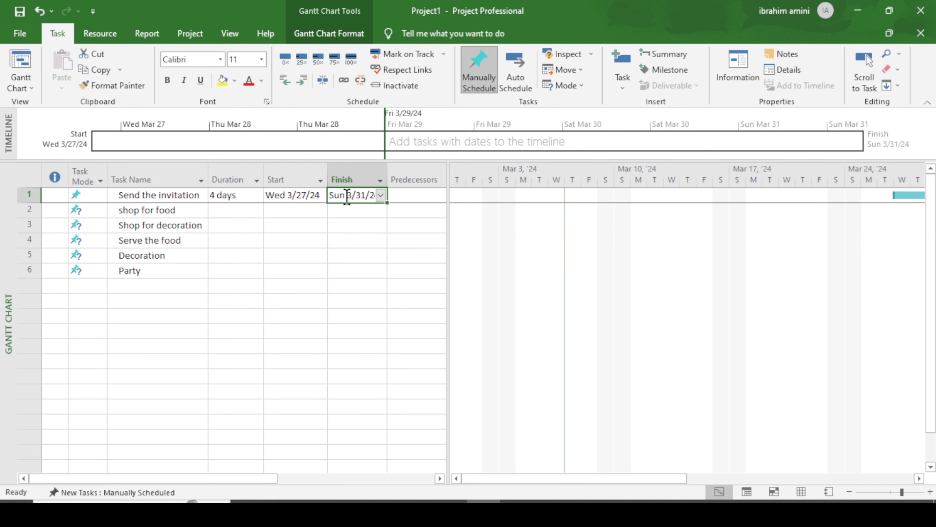
click(378, 199)
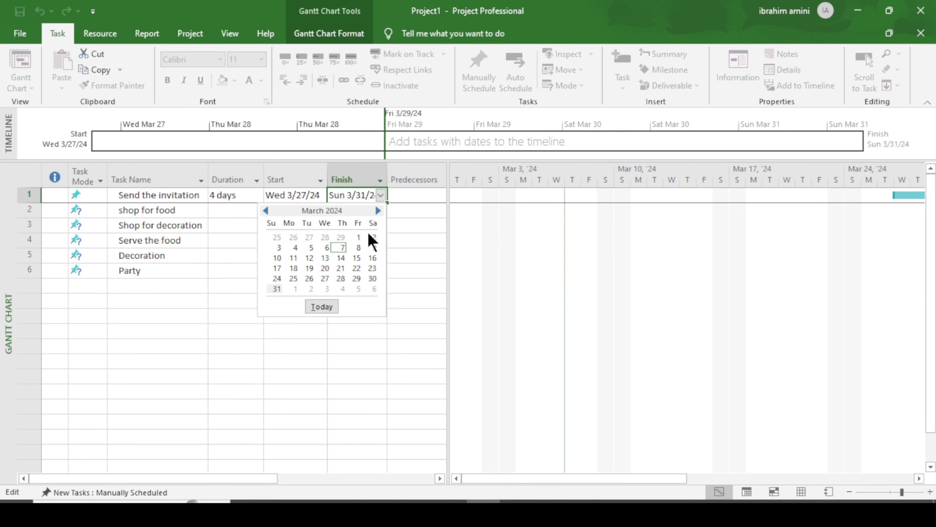
click(356, 279)
click(287, 228)
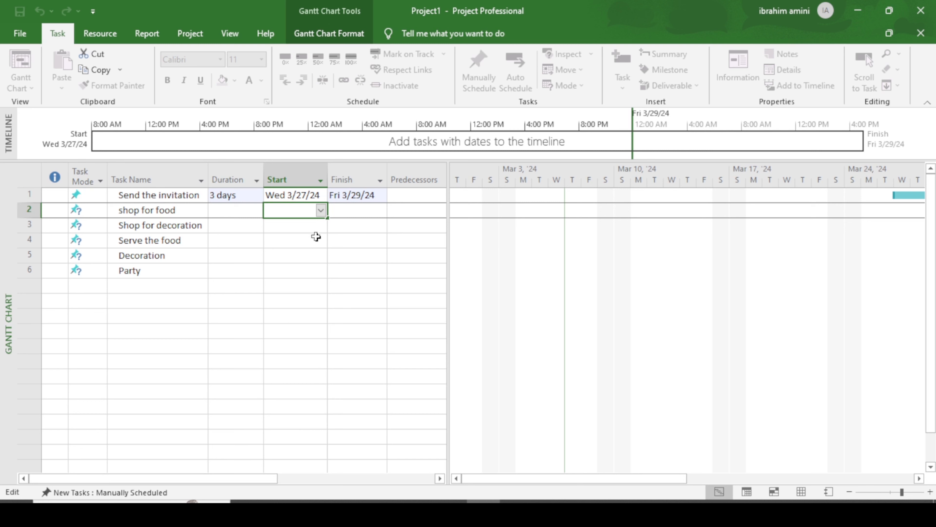
Step: Set shop for food to start and finish on Sat 3/30/24
click(316, 238)
click(319, 213)
click(320, 211)
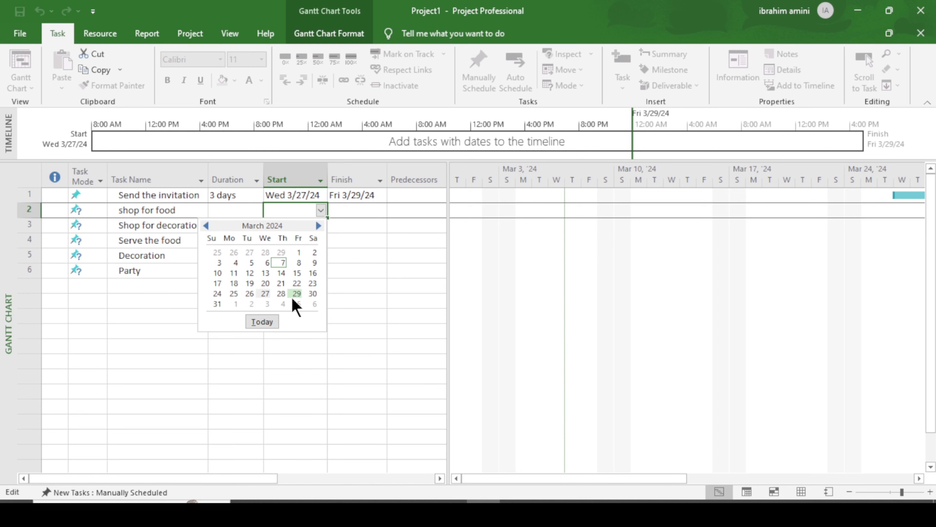
click(313, 294)
click(372, 209)
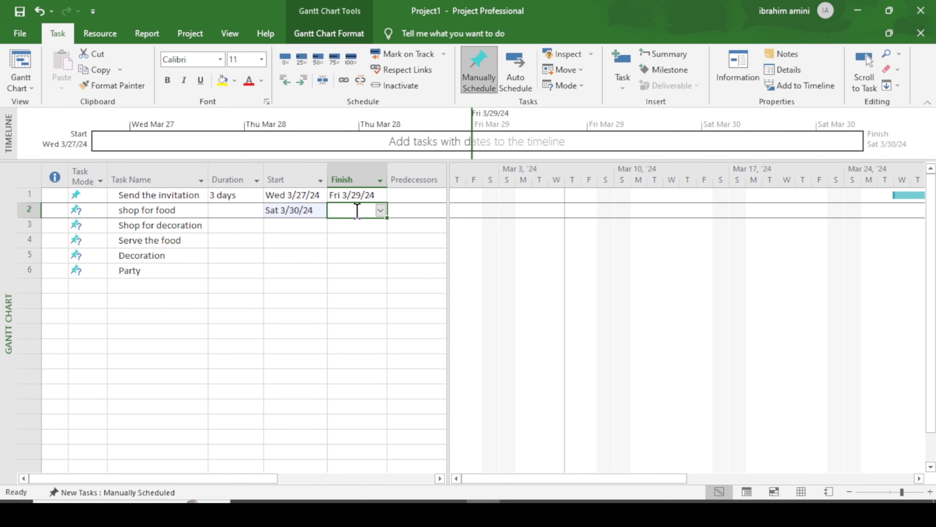
click(380, 211)
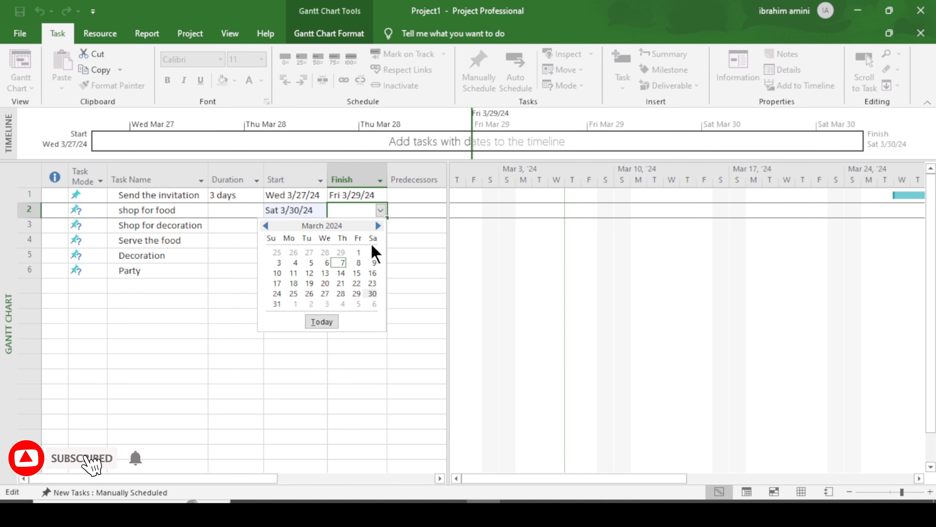
click(373, 294)
Step: Set Shop for decoration to start and finish on Sat 3/30/24
click(292, 227)
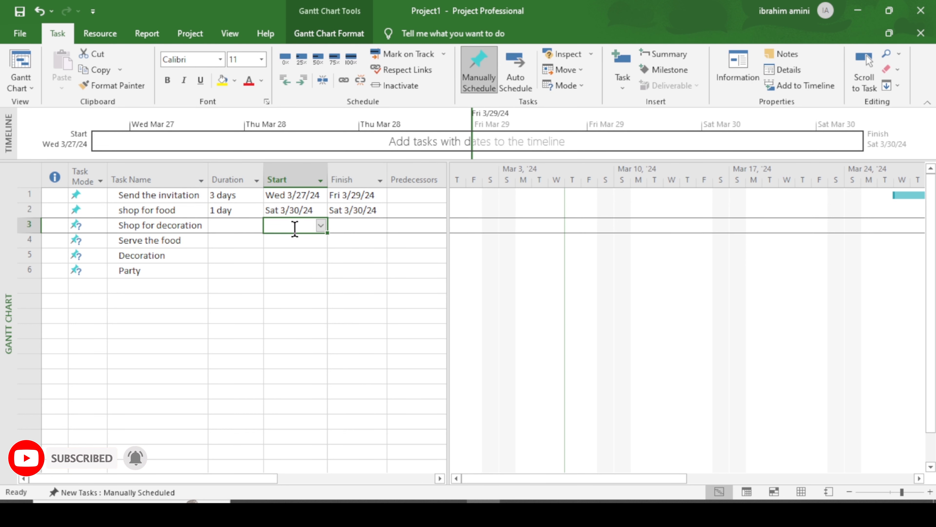
click(321, 226)
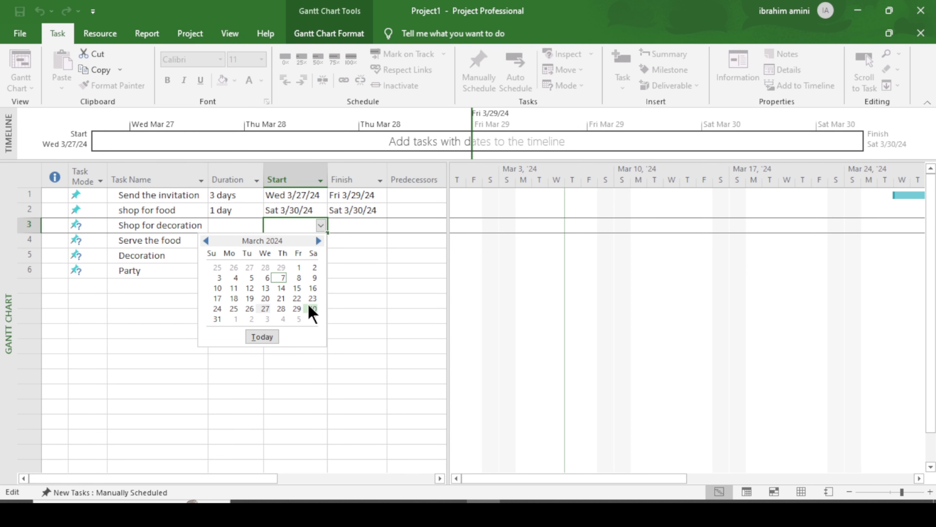
click(312, 310)
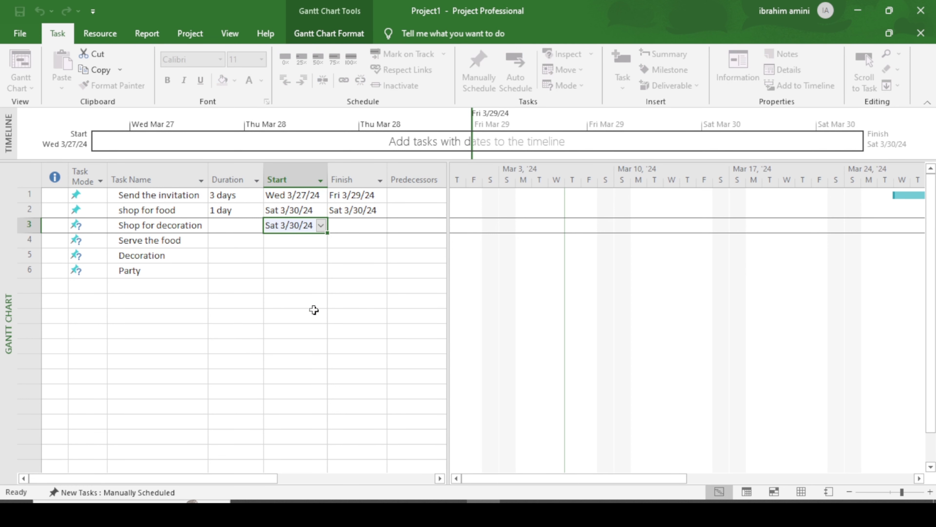
click(355, 228)
click(380, 226)
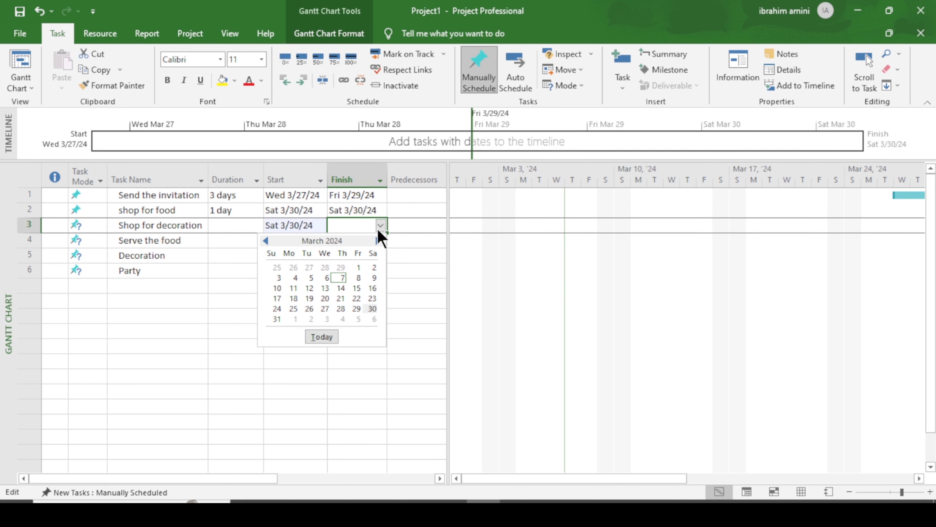
click(371, 308)
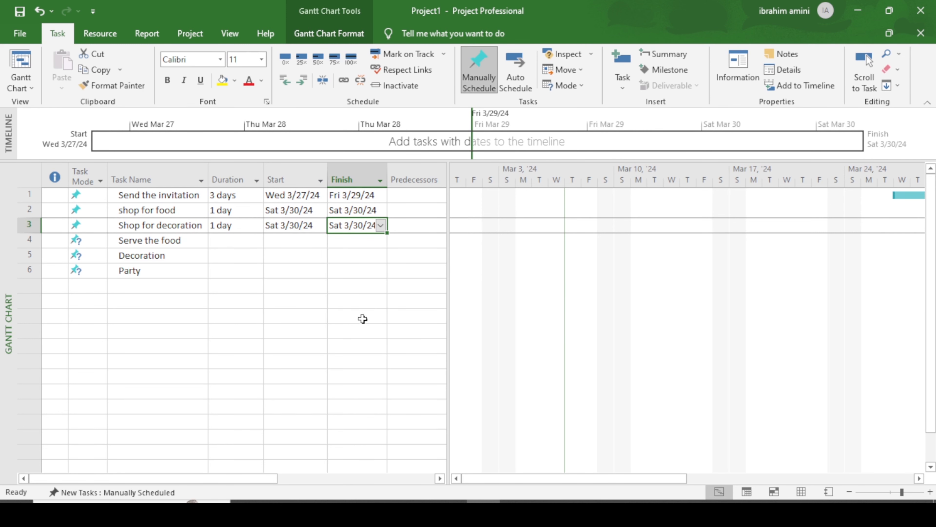
click(249, 242)
Step: Set Serve the food to start and finish on Sun 3/31/24
click(295, 241)
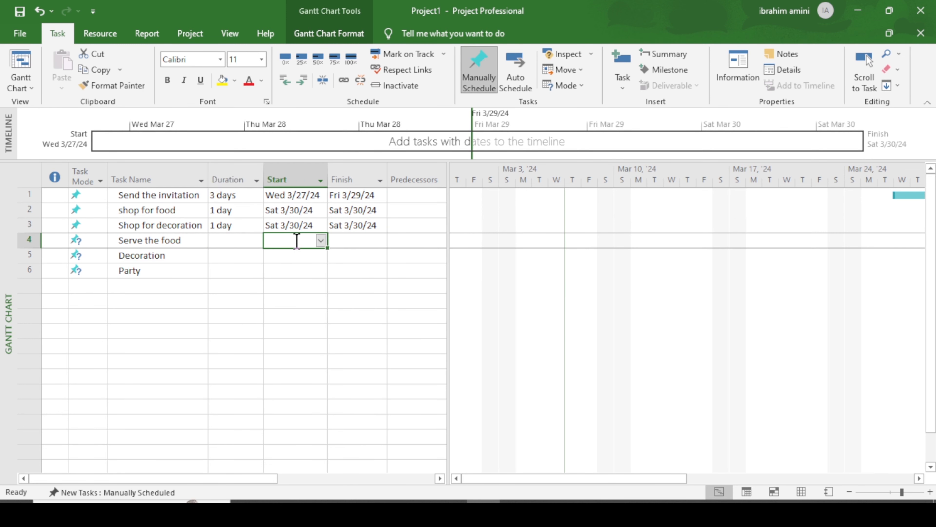
click(320, 242)
click(217, 334)
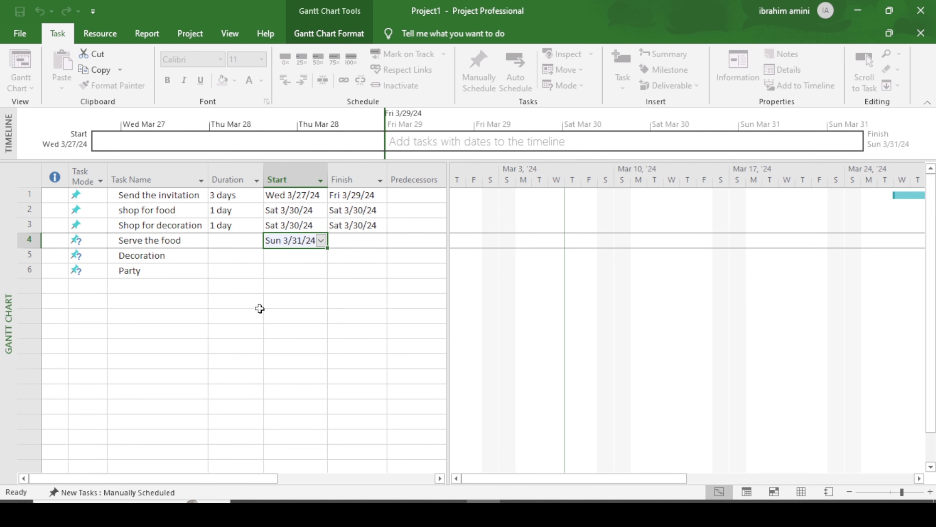
click(371, 240)
click(380, 240)
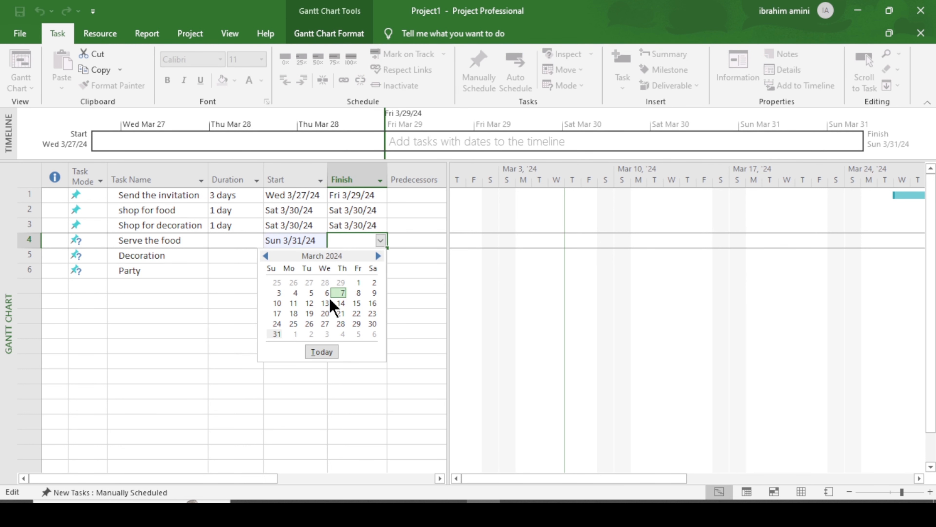
click(274, 334)
Step: Set Decoration to start and finish on Sun 3/31/24
click(312, 255)
click(321, 255)
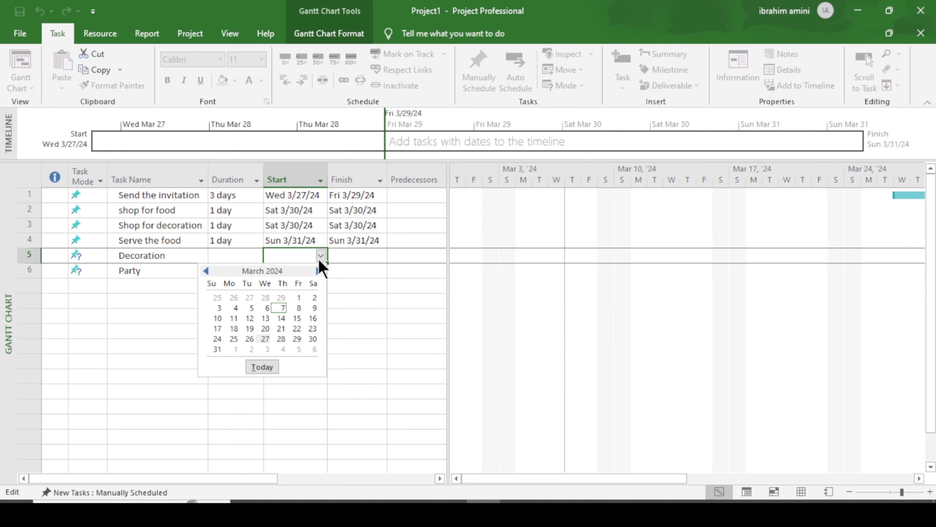
click(216, 349)
click(365, 257)
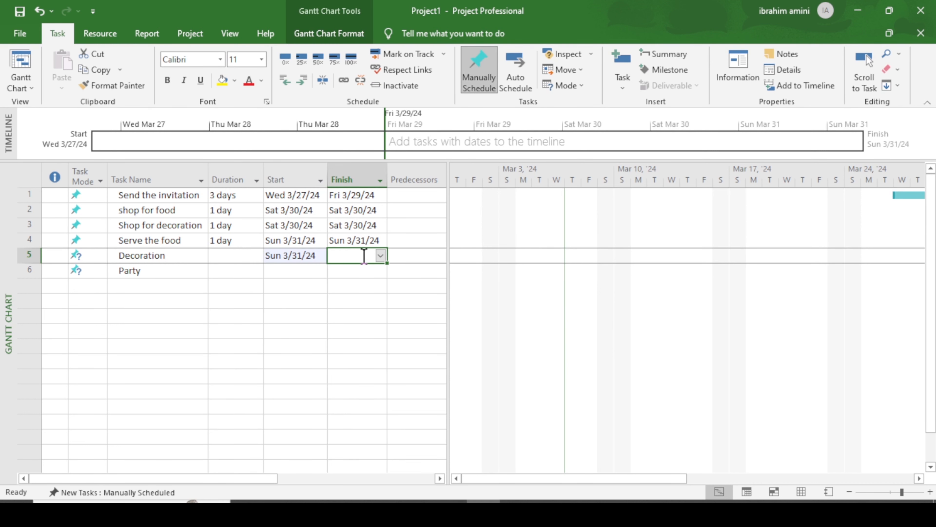
click(380, 255)
click(272, 350)
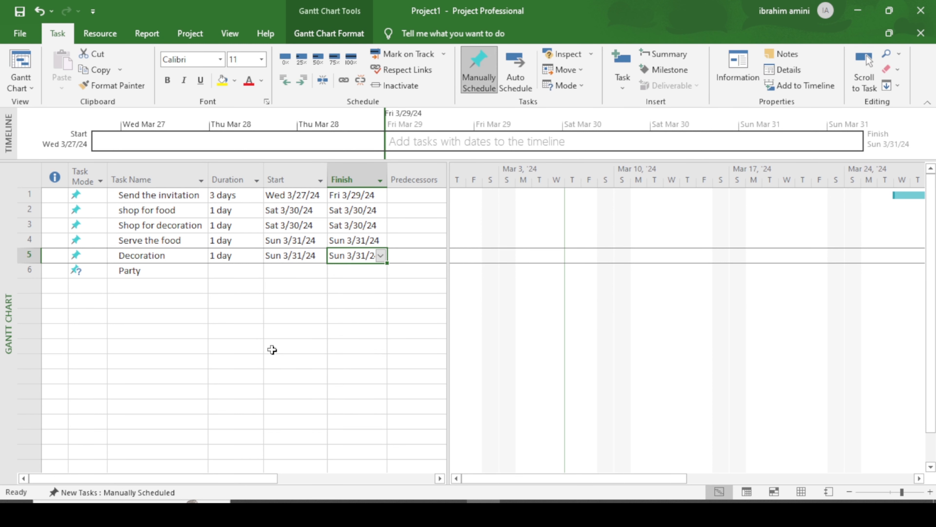
Step: Set Party's start date to Mon 4/1/24
click(295, 271)
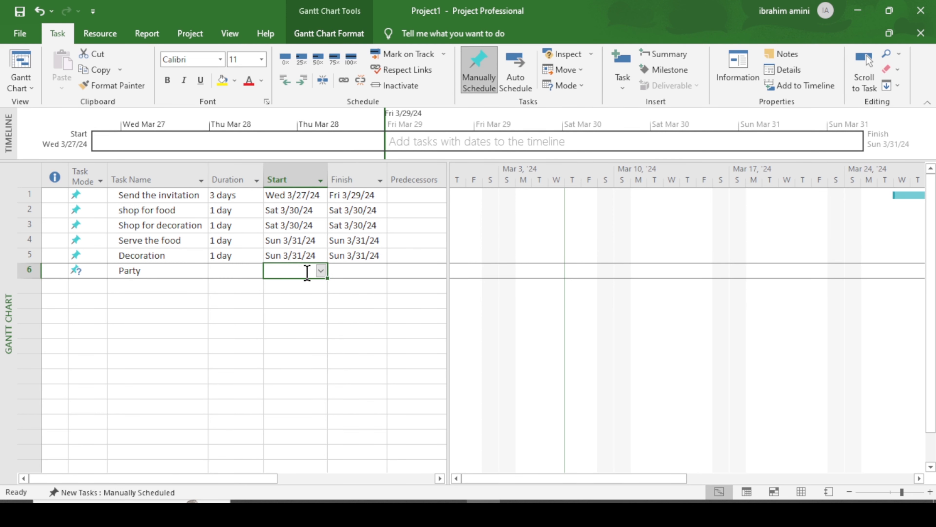
click(321, 271)
click(236, 364)
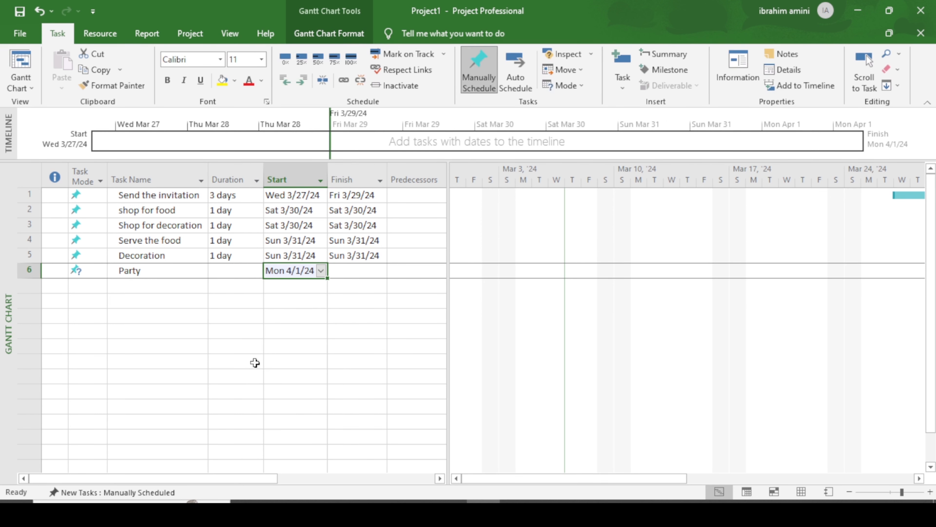
click(359, 270)
click(380, 272)
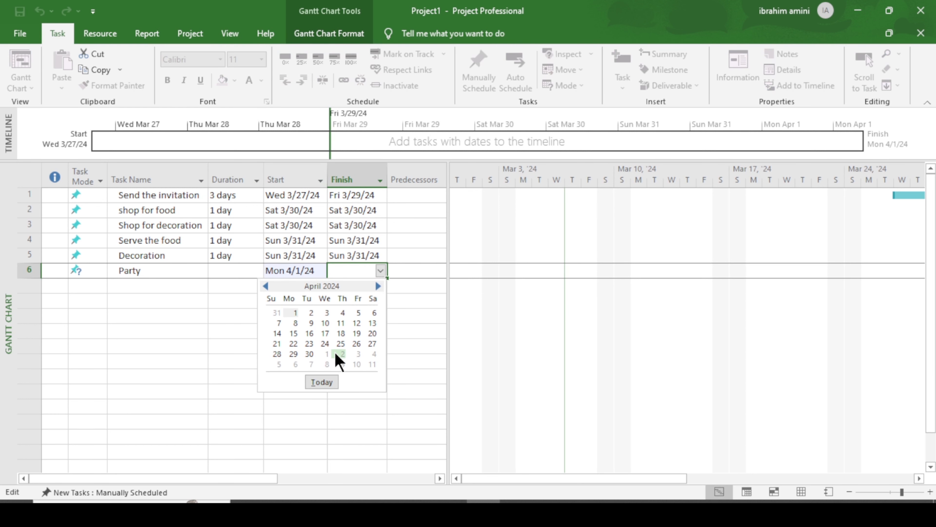
Step: Pick a finish date for Party and review each task's duration
click(343, 355)
click(283, 300)
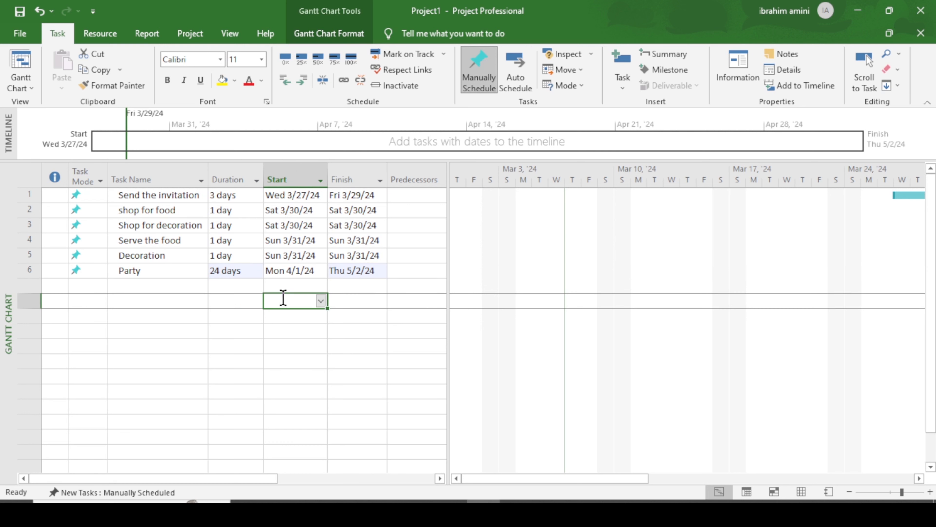
click(242, 199)
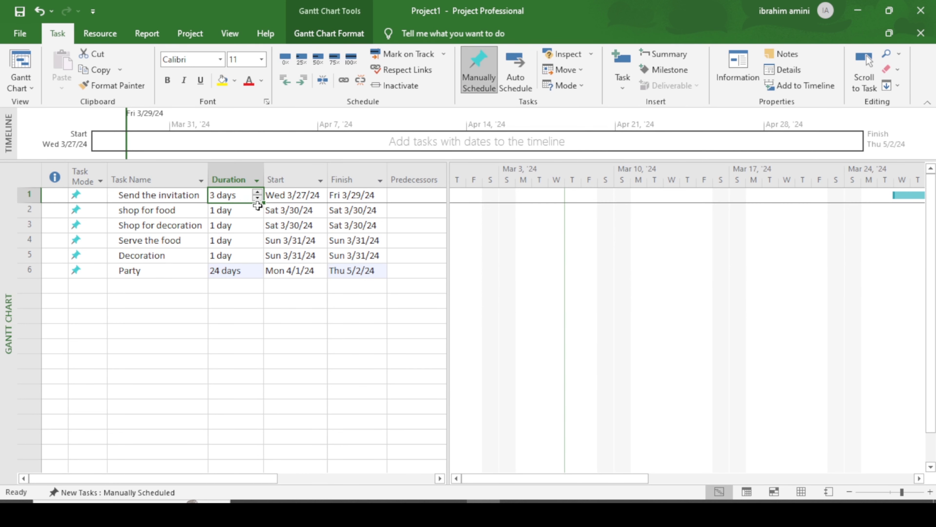
key(Down)
key(Down)
key(Down)
key(Down)
click(240, 164)
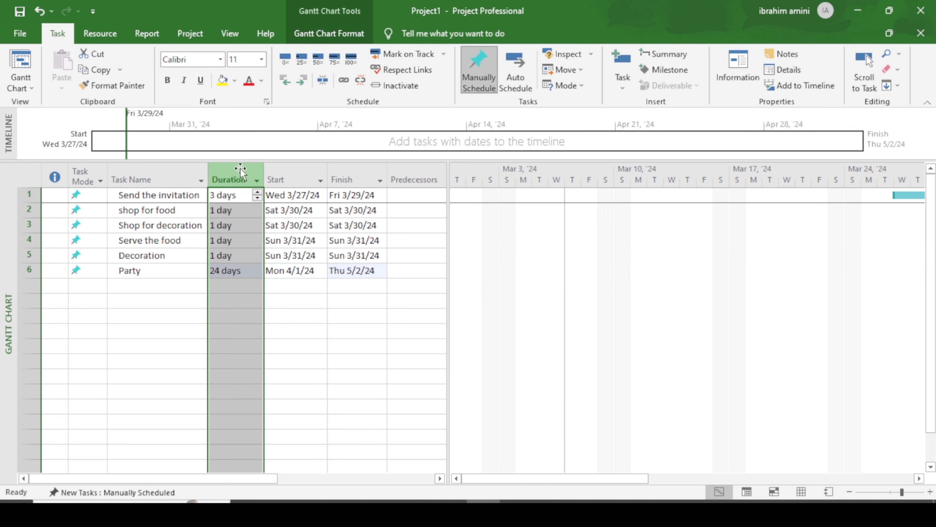
click(302, 302)
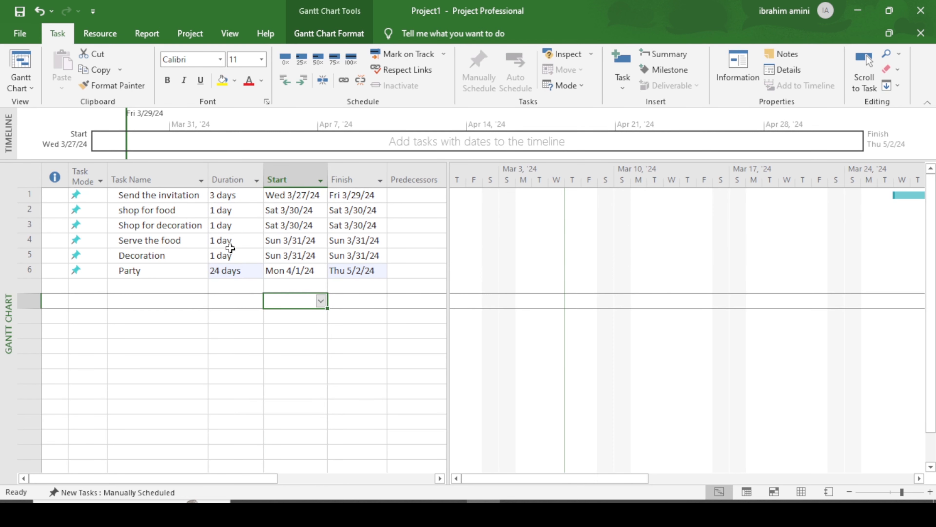
click(241, 209)
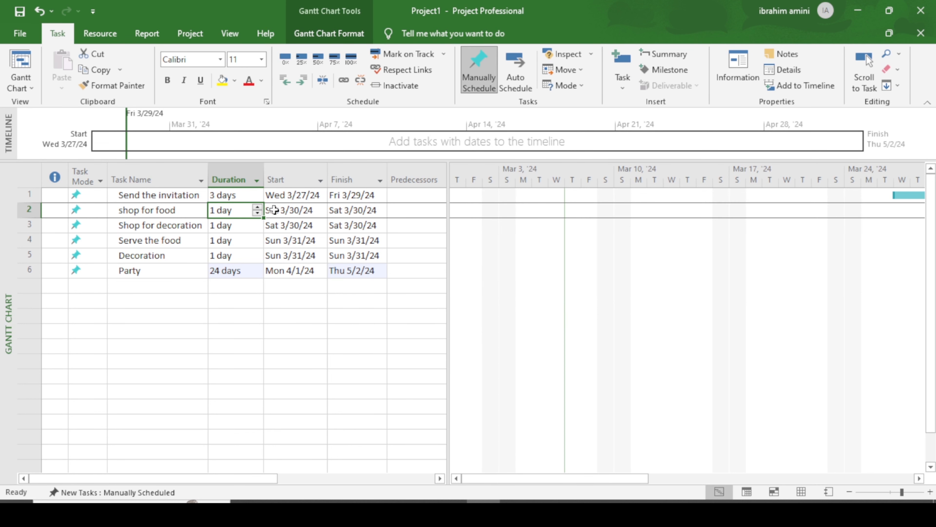
click(247, 225)
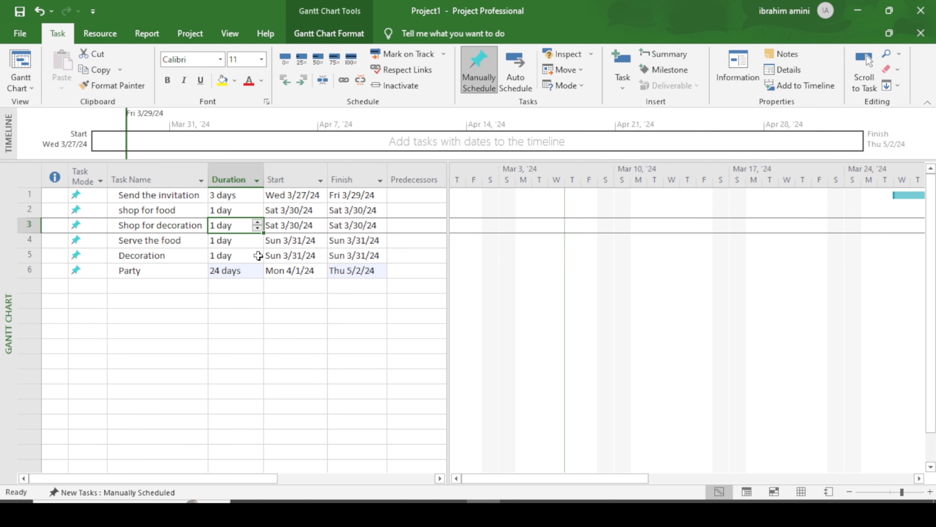
click(235, 241)
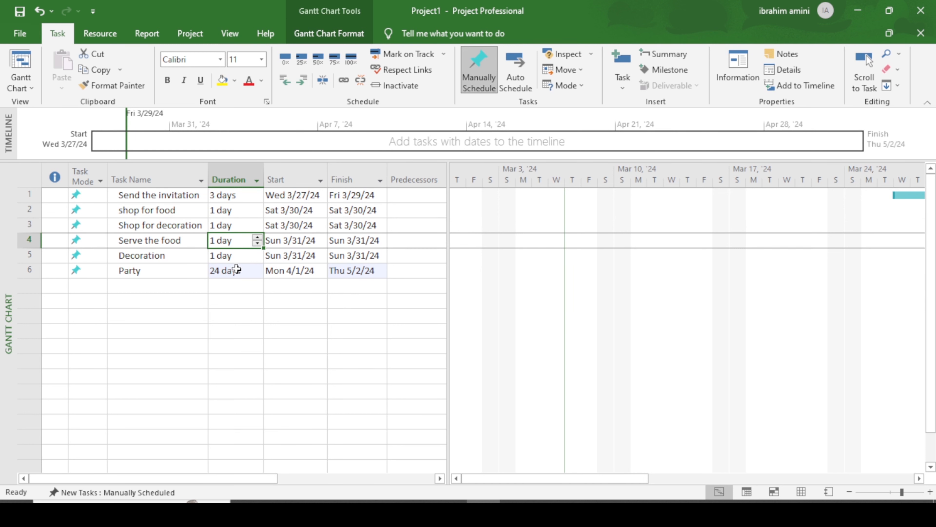
click(237, 257)
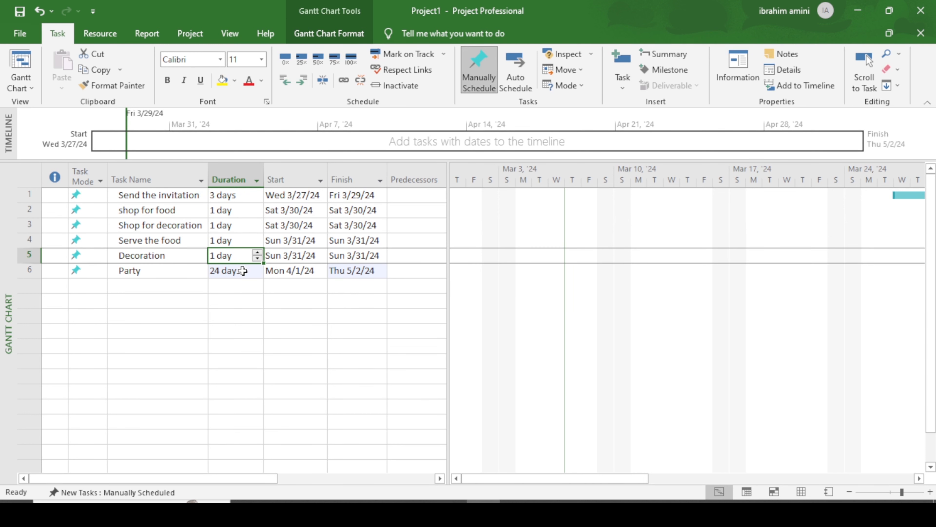
click(243, 271)
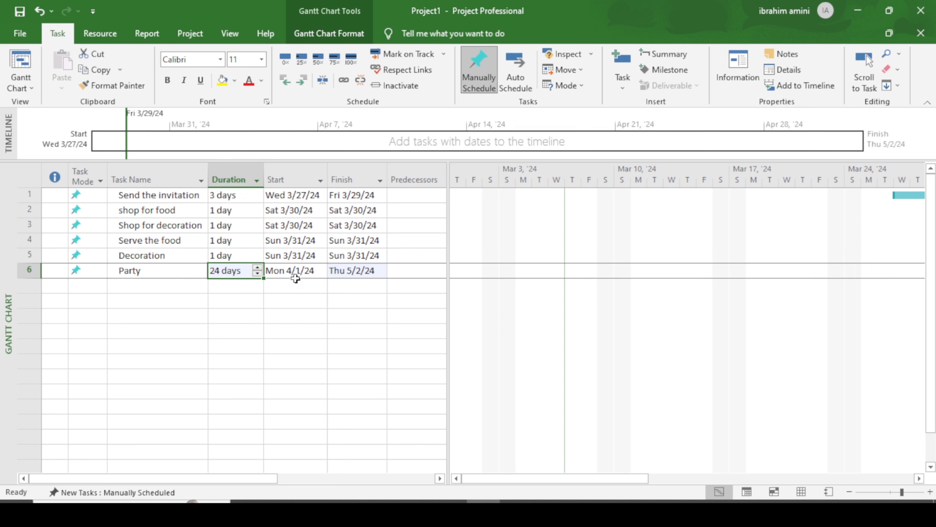
Step: Reduce Party's duration to 2 days, ending Tue 4/2/24
click(259, 275)
click(259, 275)
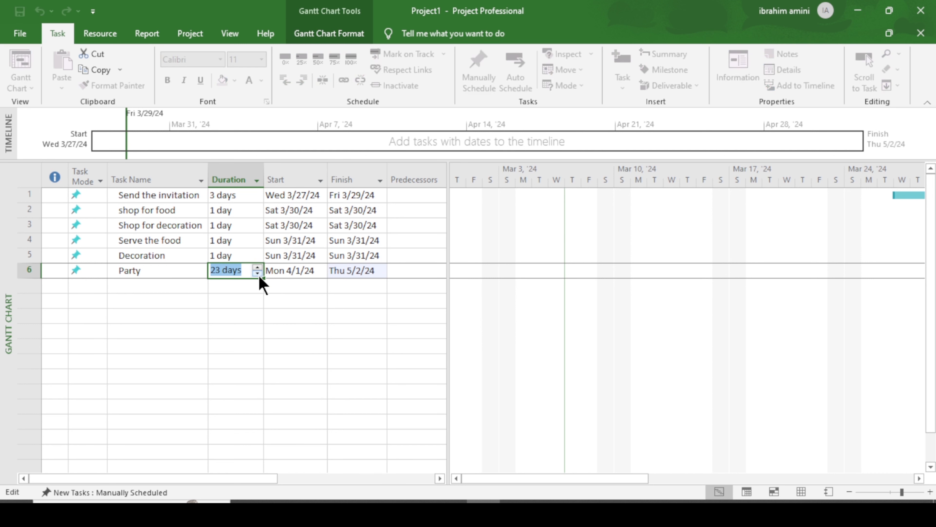
click(259, 275)
click(259, 275)
click(258, 275)
click(259, 275)
click(259, 275)
click(259, 275)
click(258, 275)
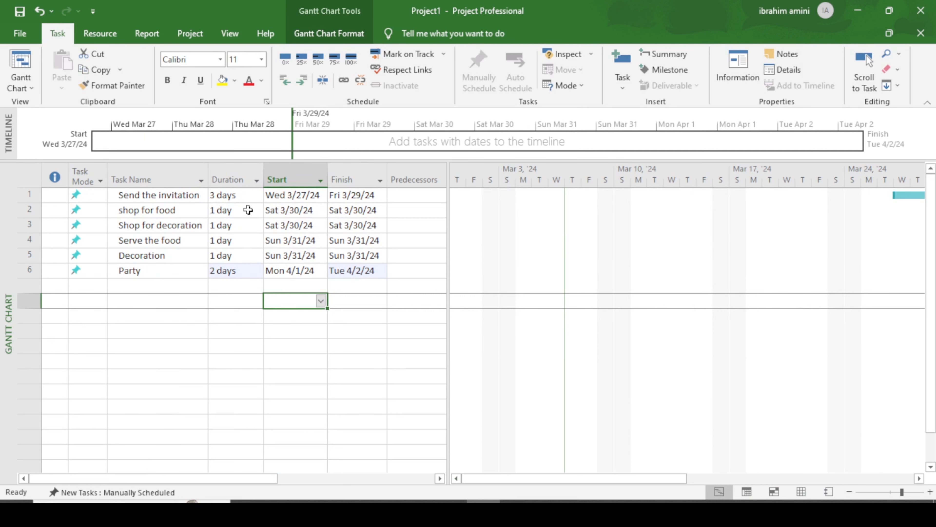
Step: Set shop for food to 1 hr and Shop for decoration to 5 hrs
click(255, 213)
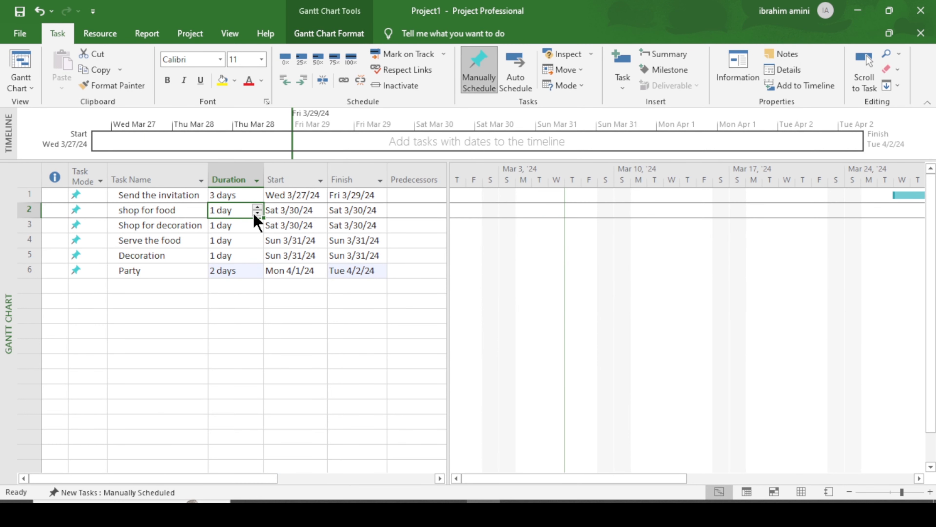
text(1 h)
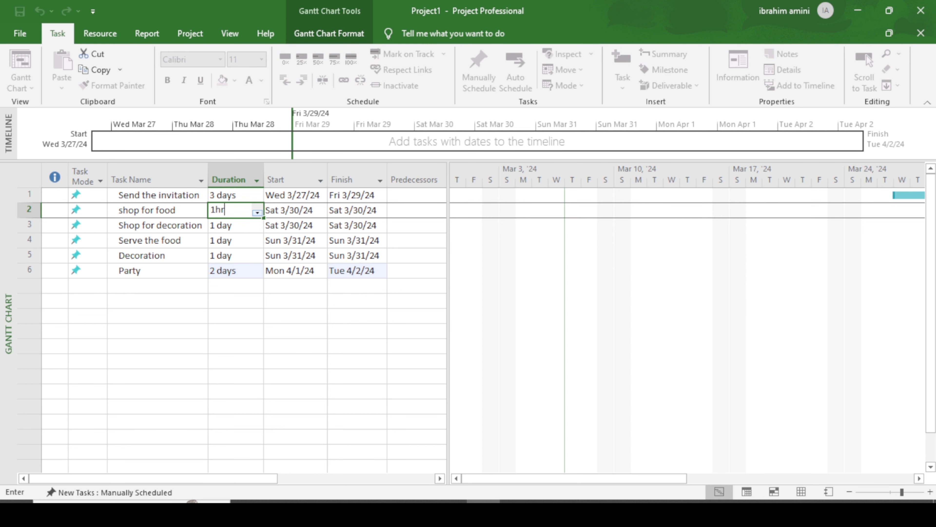
text(r)
key(Return)
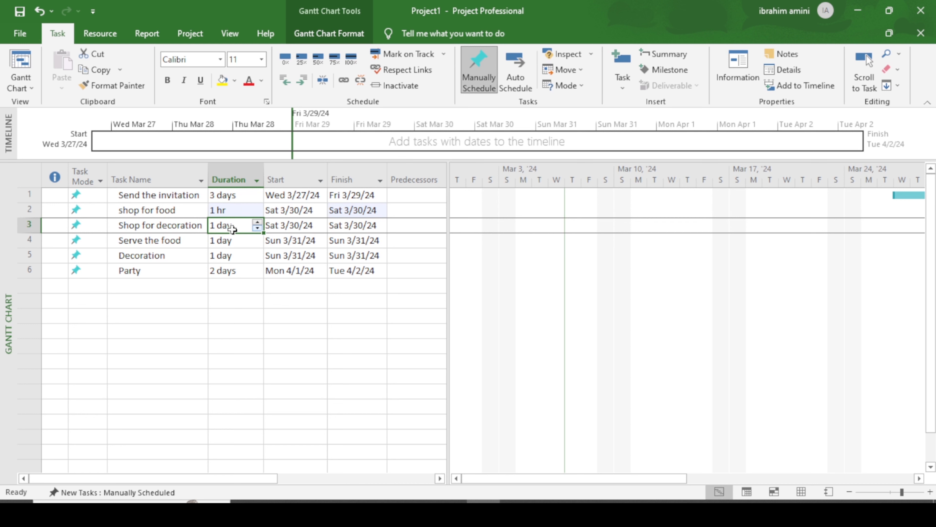
text(5h)
key(Return)
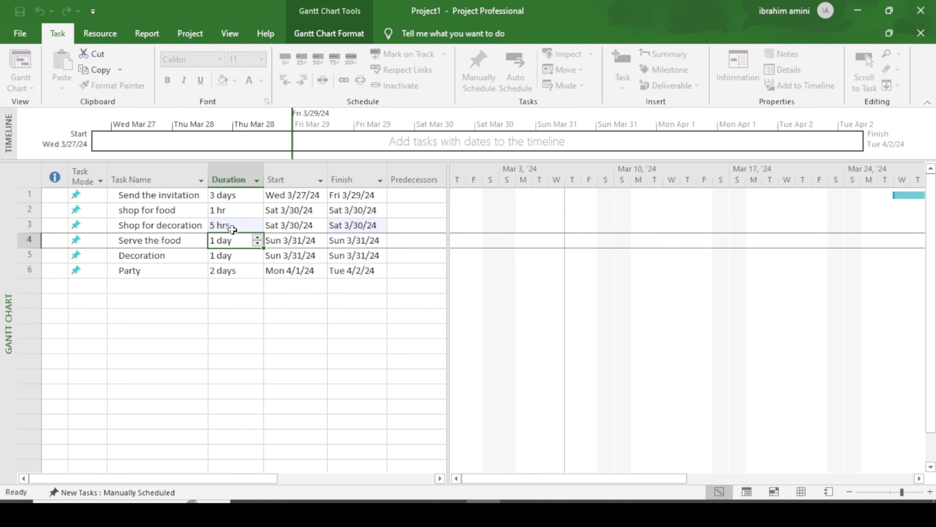
click(233, 226)
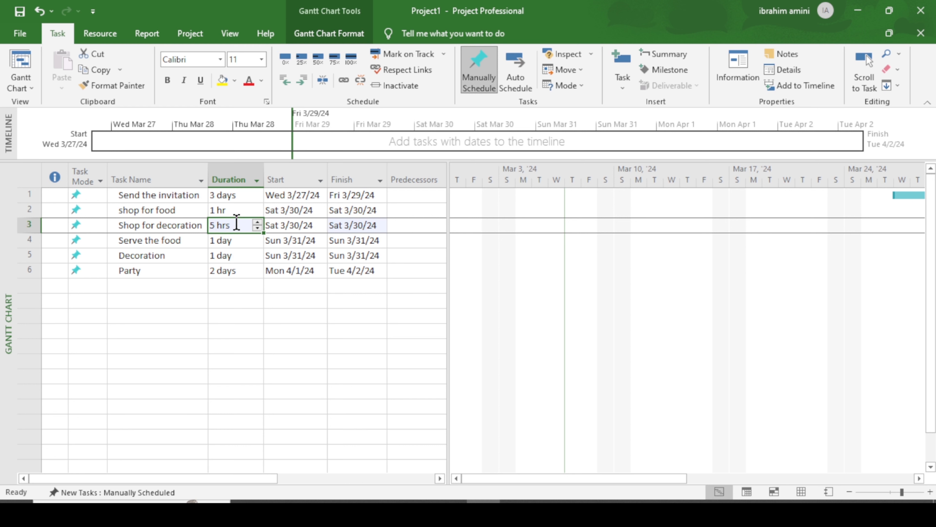
click(239, 208)
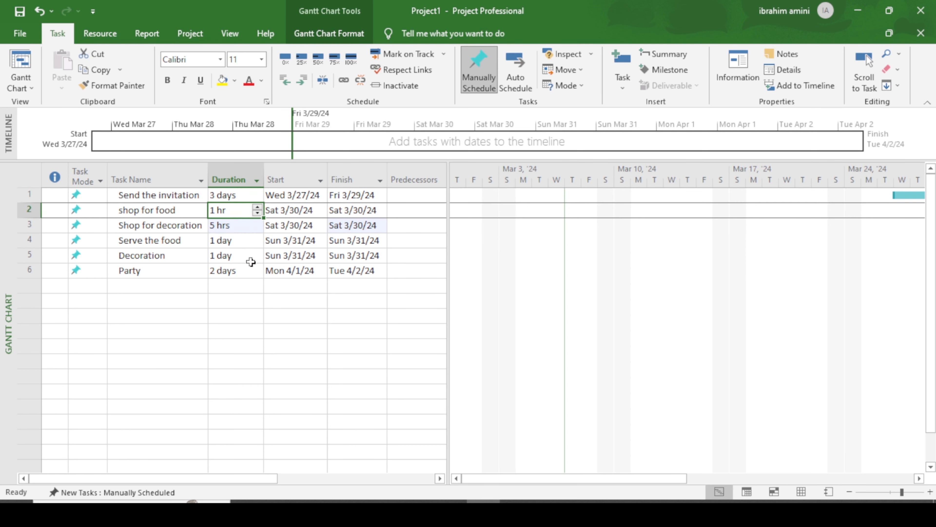
click(247, 256)
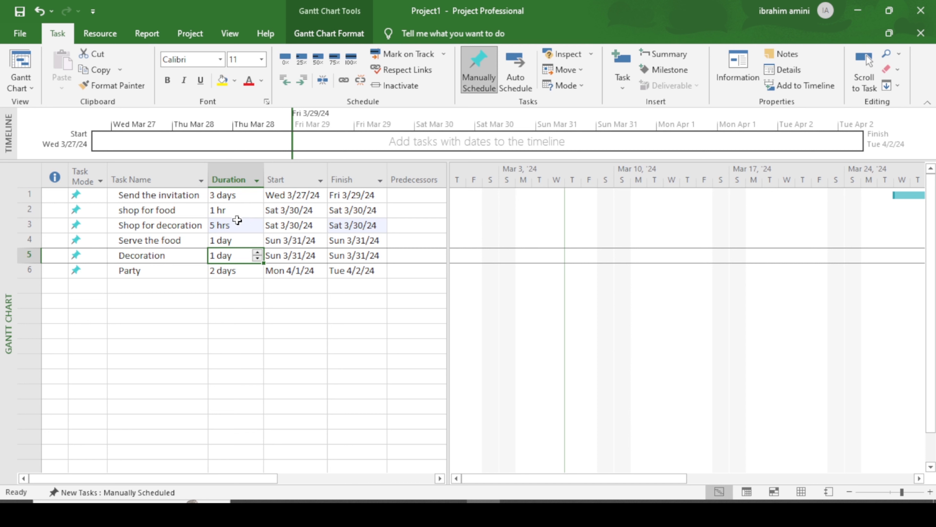
click(237, 215)
click(239, 232)
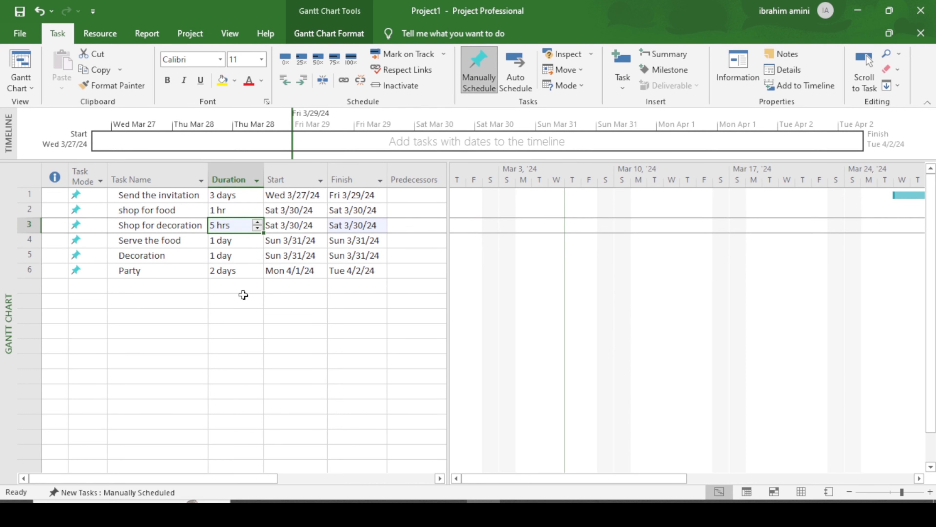
click(244, 289)
Step: Scroll the Gantt chart to the task bars and zoom to a daily timescale
drag(570, 482, 729, 500)
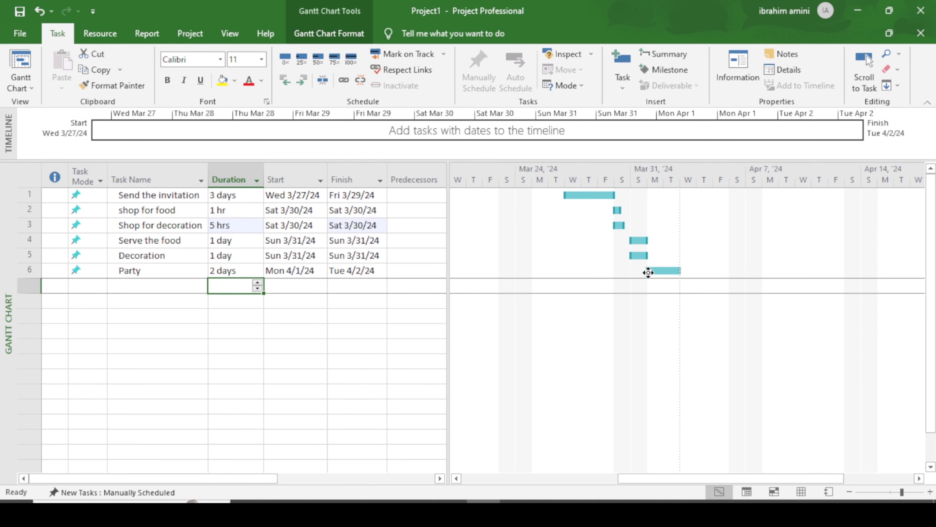
scroll(567, 225, down, 1)
scroll(568, 226, up, 1)
click(931, 492)
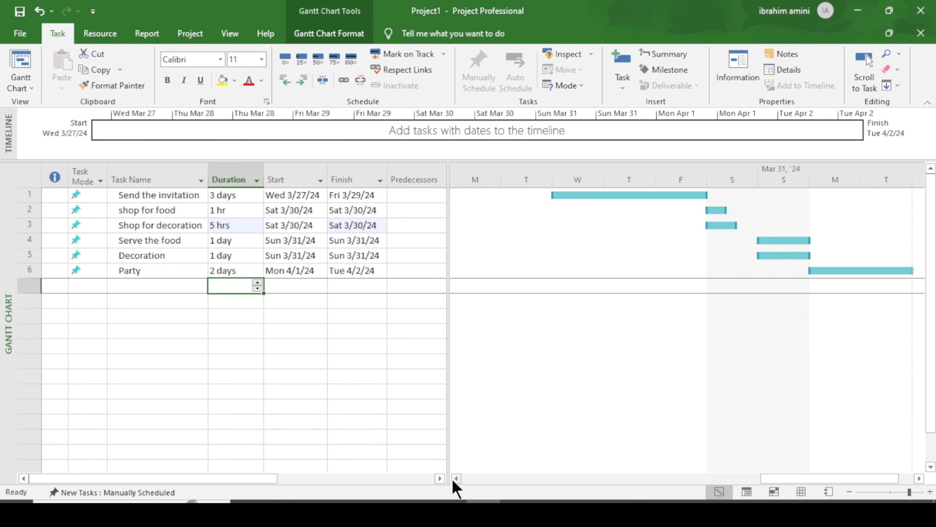
click(919, 479)
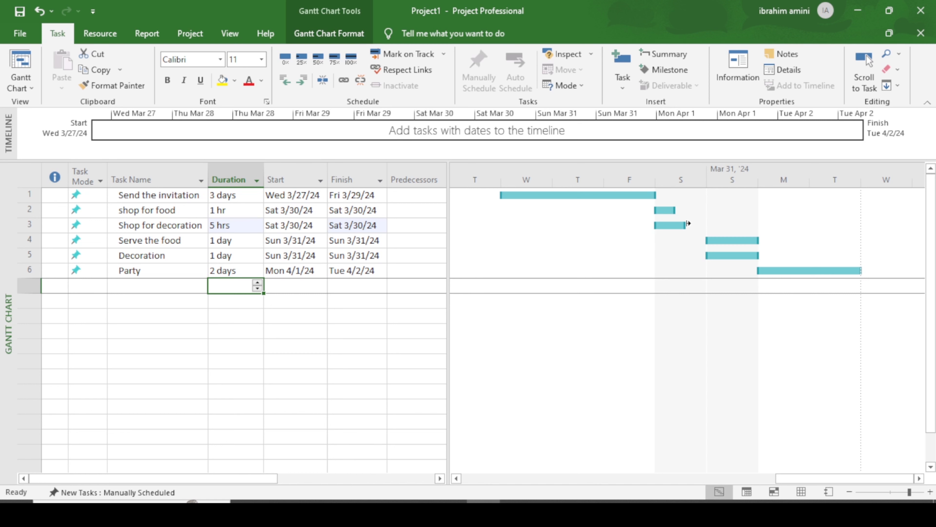
Step: Resize the Shop for decoration and shop for food bars, undoing the shop for food change
drag(688, 223, 693, 225)
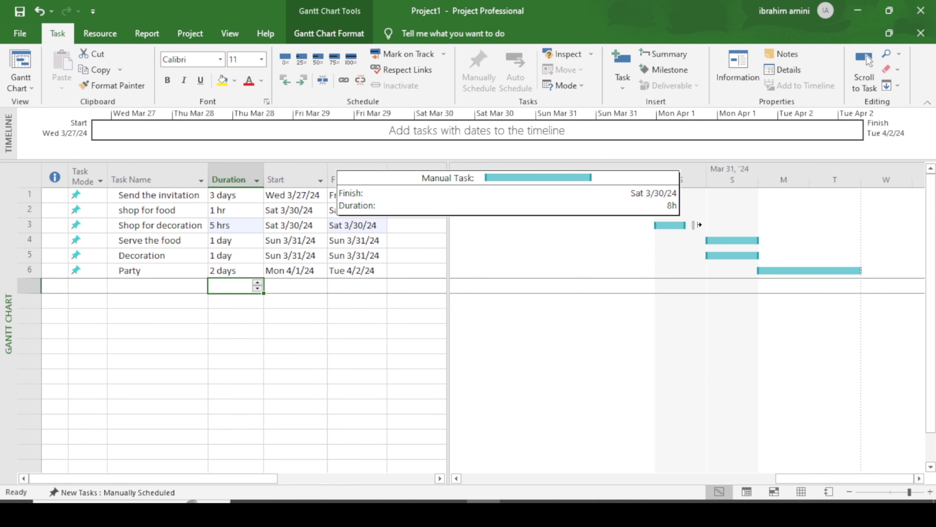
drag(699, 225, 698, 224)
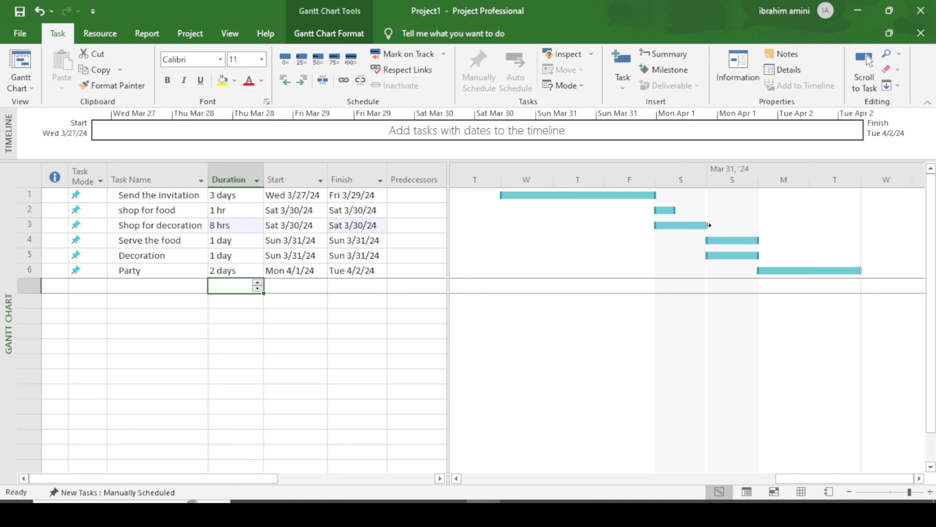
drag(707, 225, 681, 225)
drag(676, 207, 696, 214)
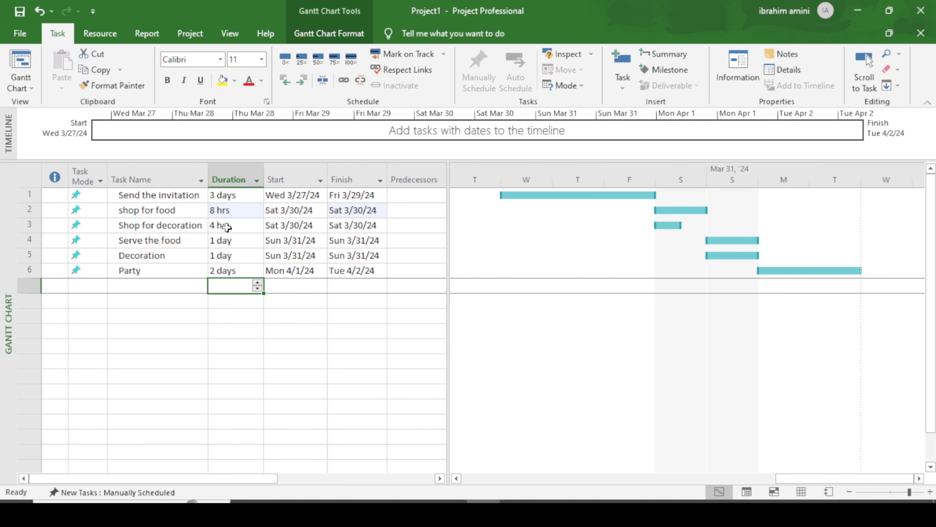
drag(706, 209, 687, 216)
drag(706, 210, 673, 215)
drag(682, 210, 671, 210)
key(ctrl+z)
key(ctrl+z)
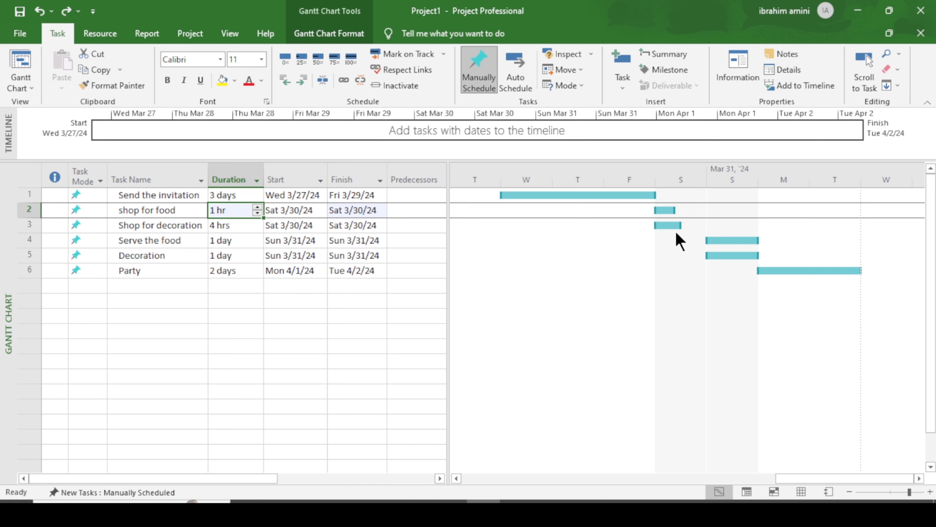
Step: Drag the Shop for decoration bar back to 4 hrs
drag(683, 226, 688, 227)
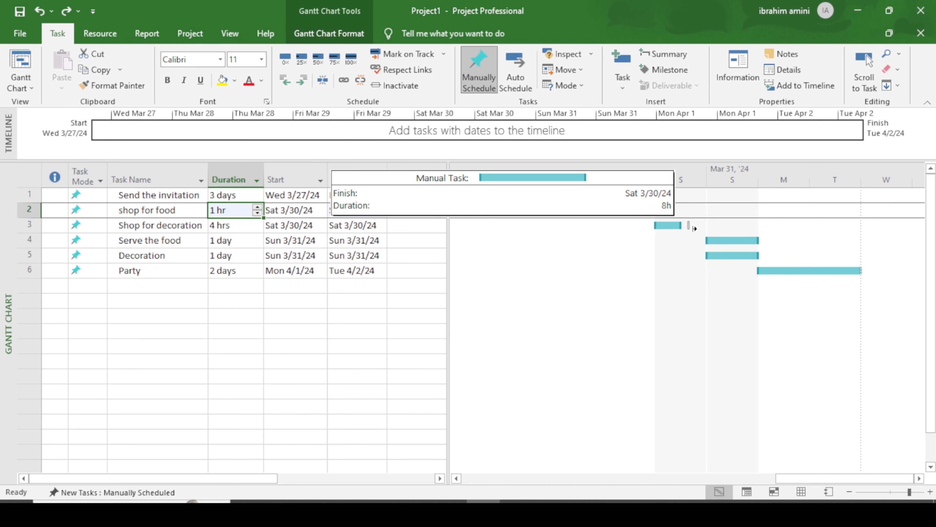
drag(694, 229, 693, 230)
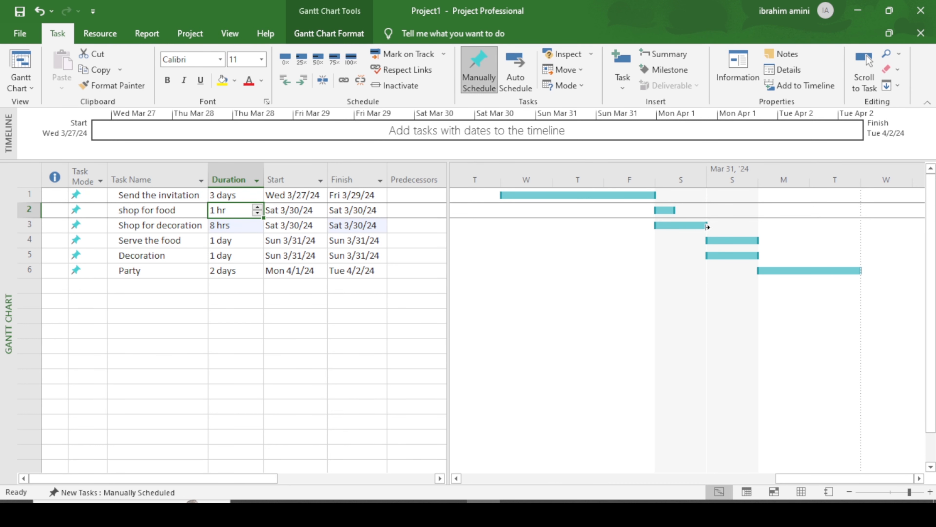
drag(709, 226, 678, 225)
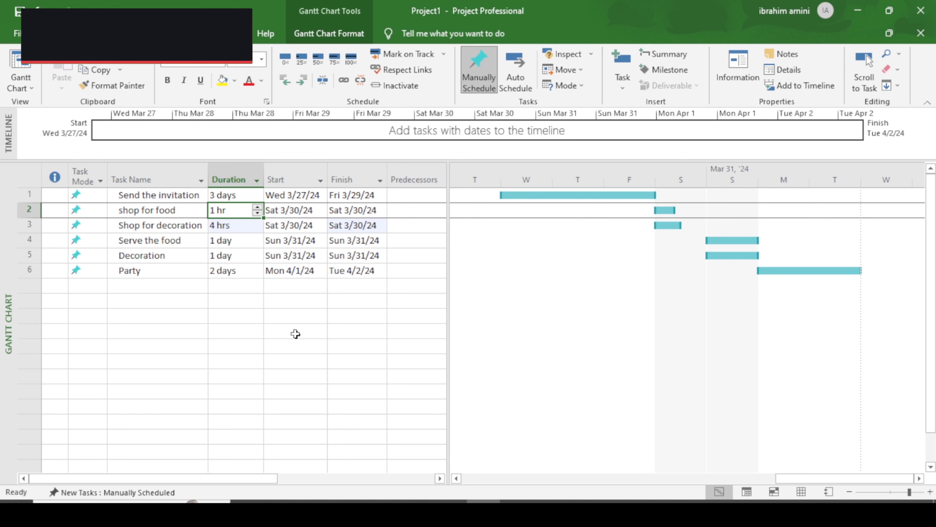
click(156, 241)
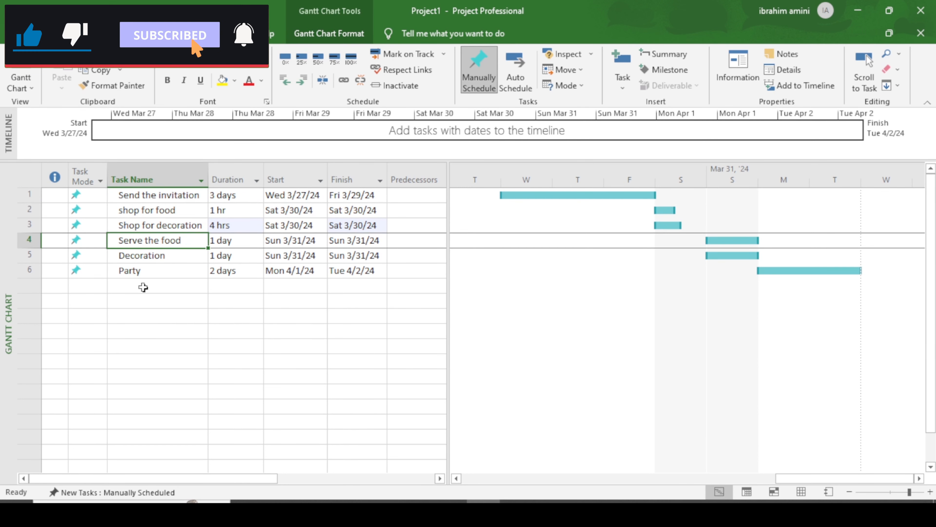
Step: Make task 2 (shop for food) the predecessor of Serve the food, moving it to Mon 4/1/24
click(140, 316)
double_click(141, 240)
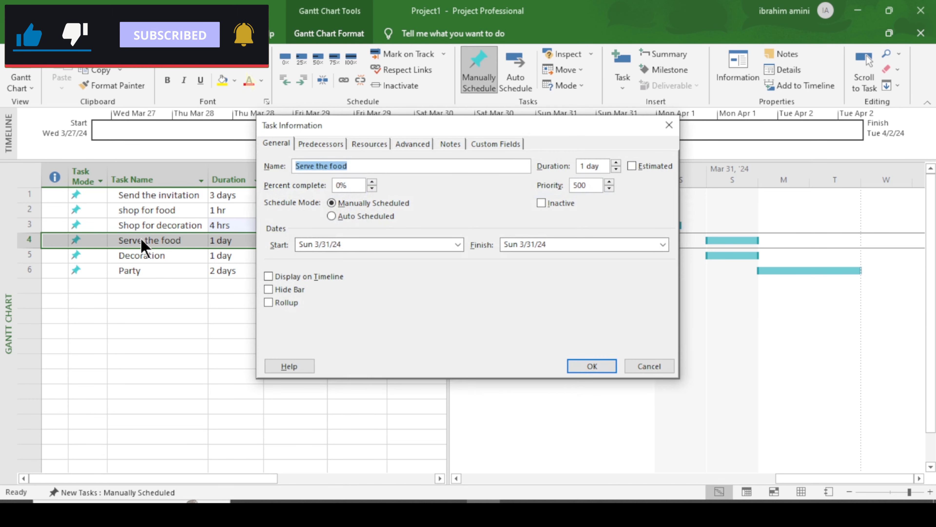
drag(402, 142, 454, 167)
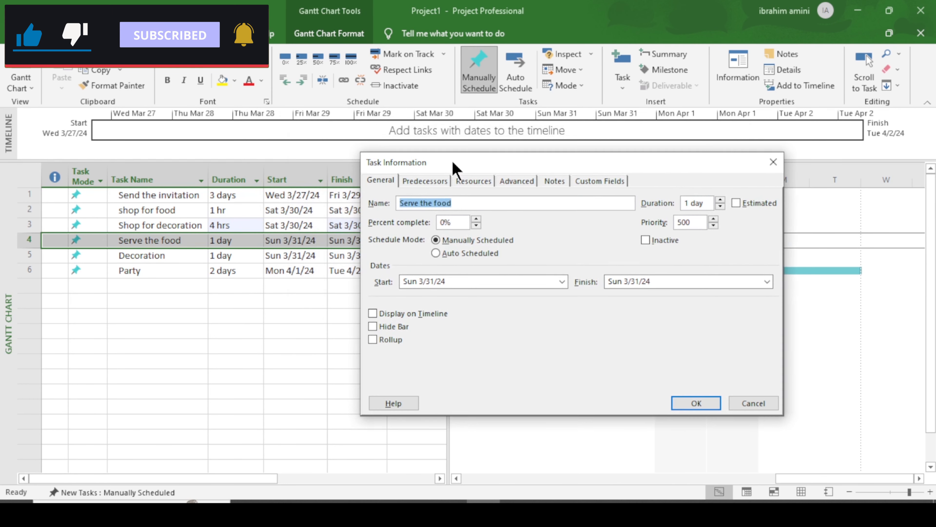
click(426, 181)
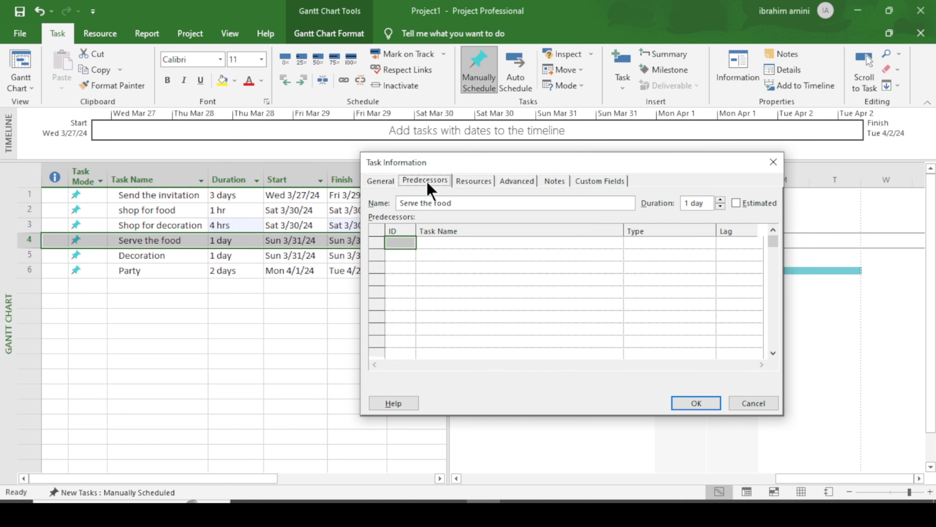
click(404, 244)
text(2)
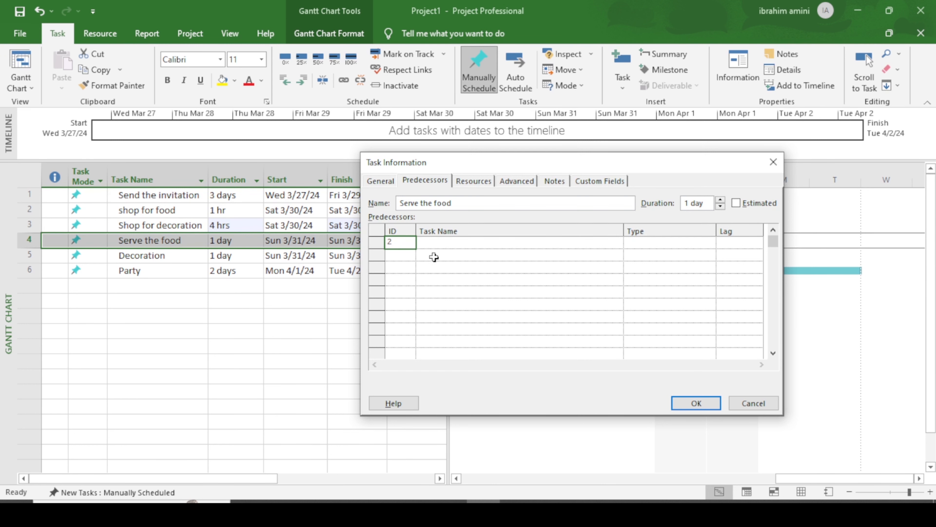
click(687, 406)
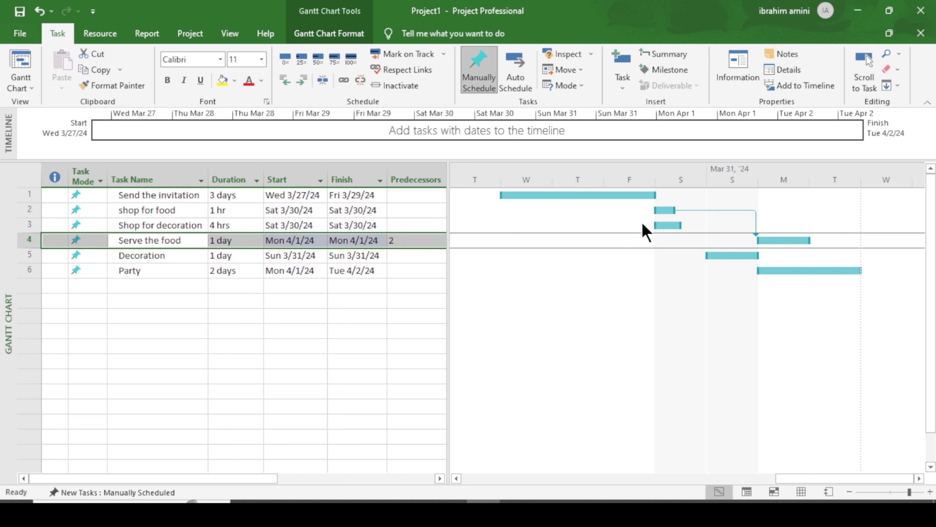
click(580, 297)
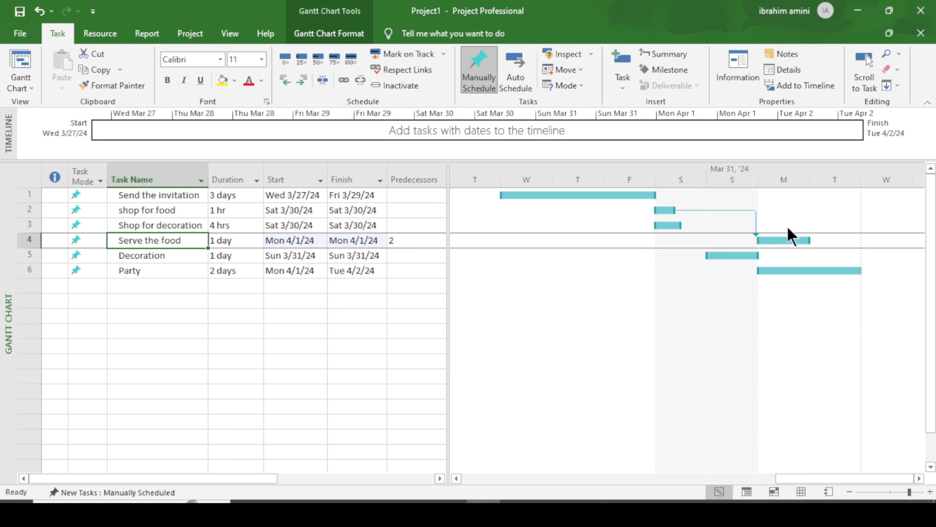
Step: Review Serve the food's predecessor settings in Task Information
double_click(149, 241)
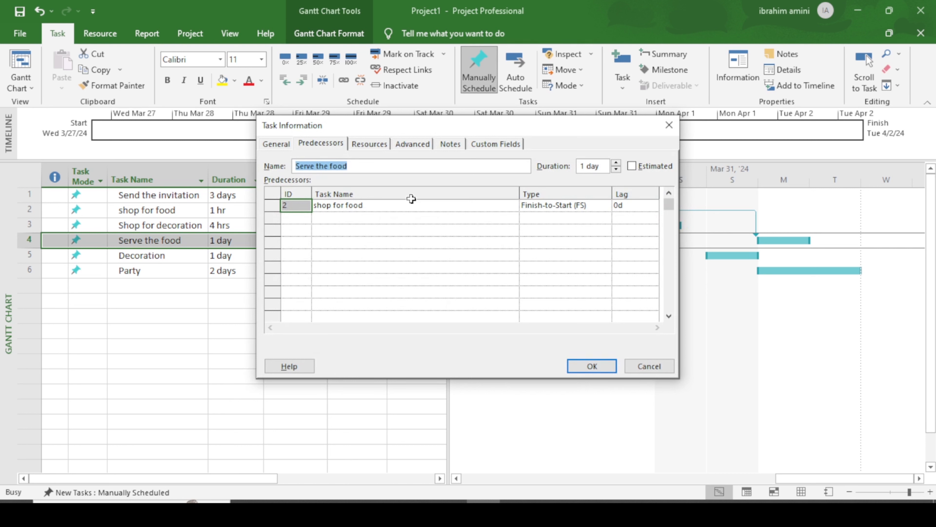
click(581, 363)
click(220, 295)
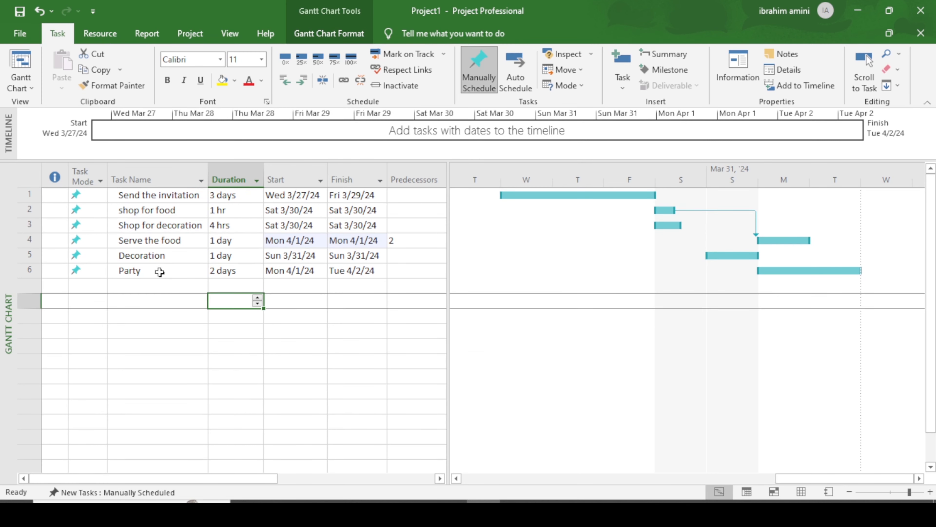
Step: Give Decoration task 4 (Serve the food) as its predecessor, moving it to Tue 4/2/24
double_click(167, 257)
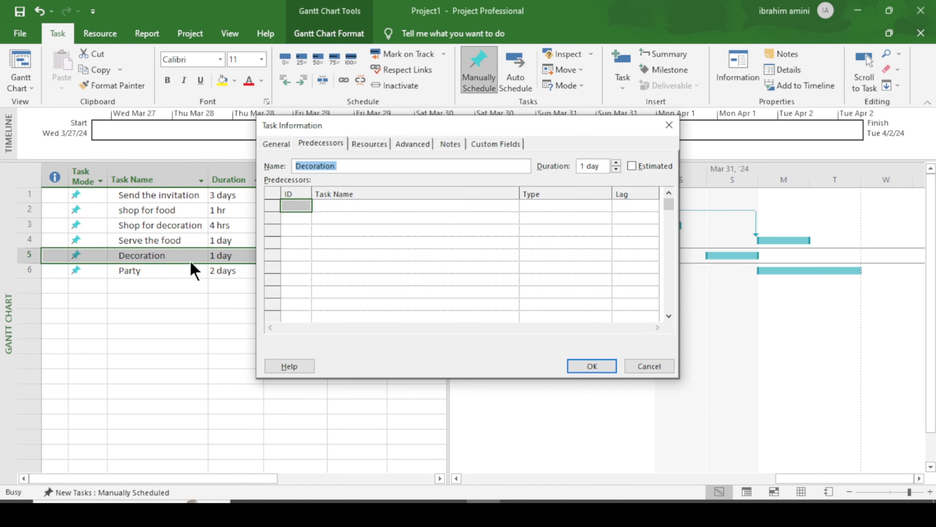
click(318, 145)
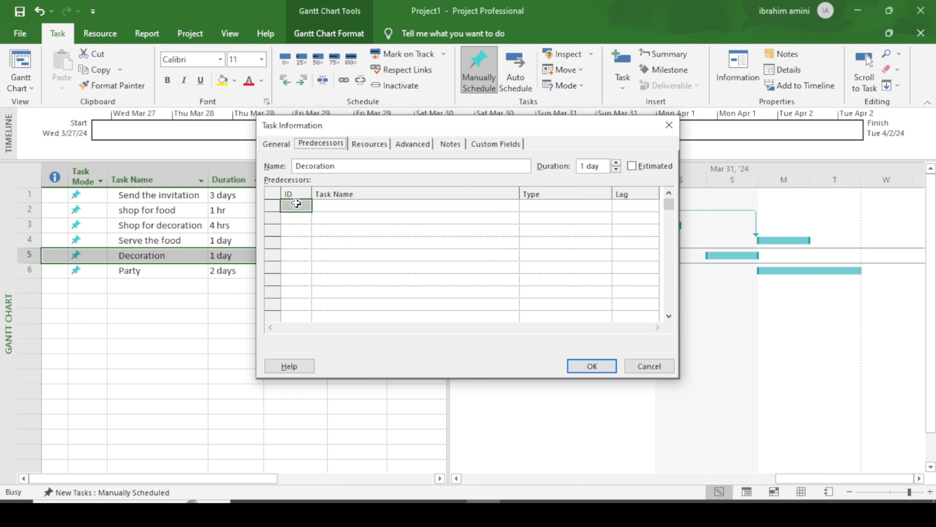
click(301, 212)
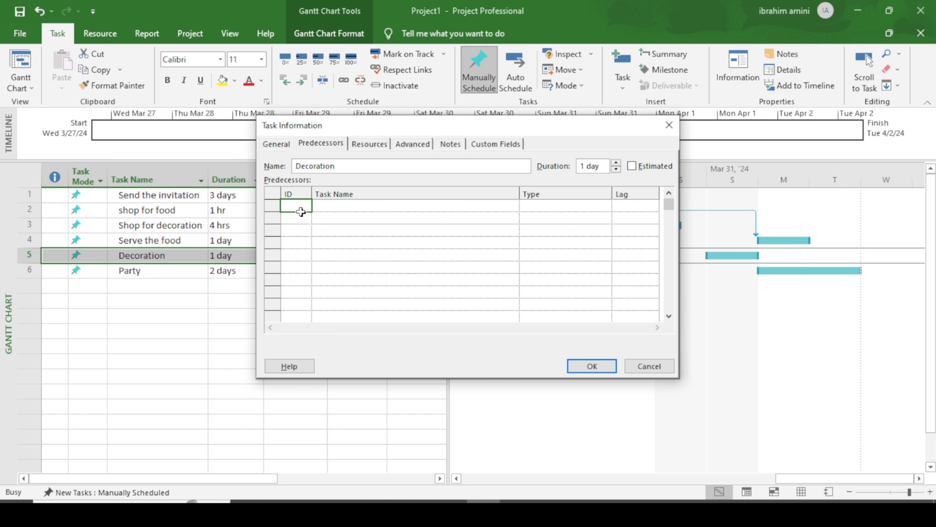
text(4)
click(591, 366)
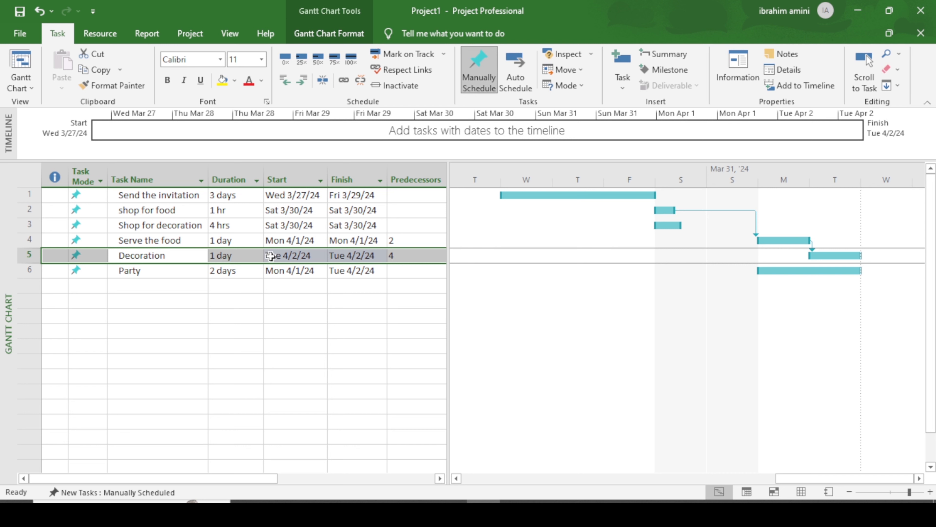
click(179, 243)
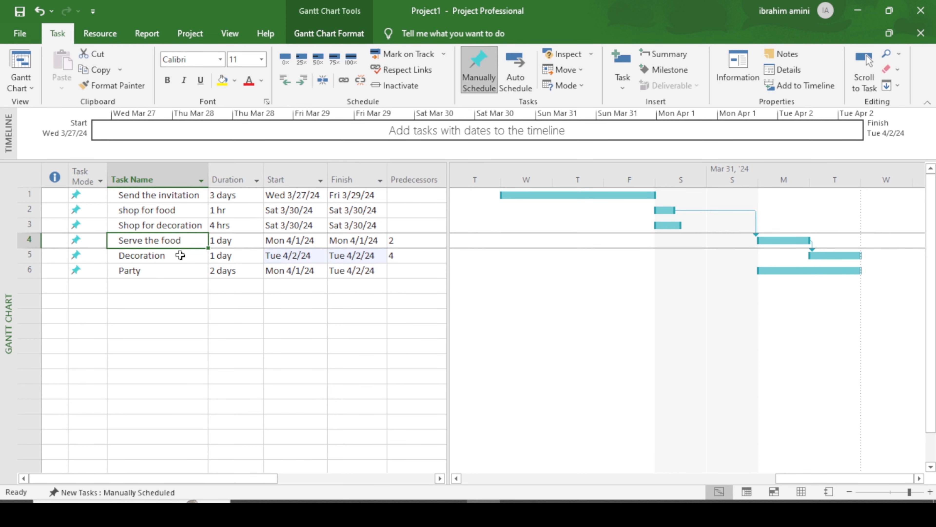
double_click(182, 253)
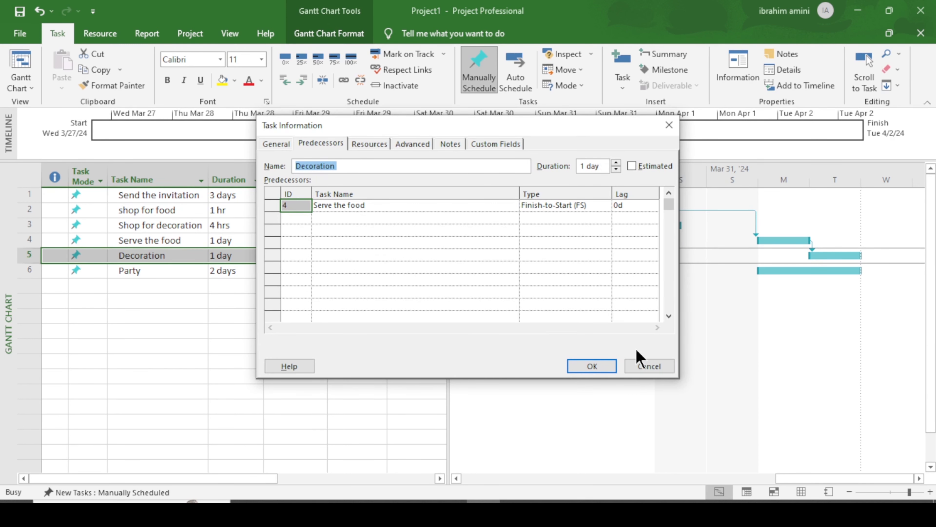
click(650, 367)
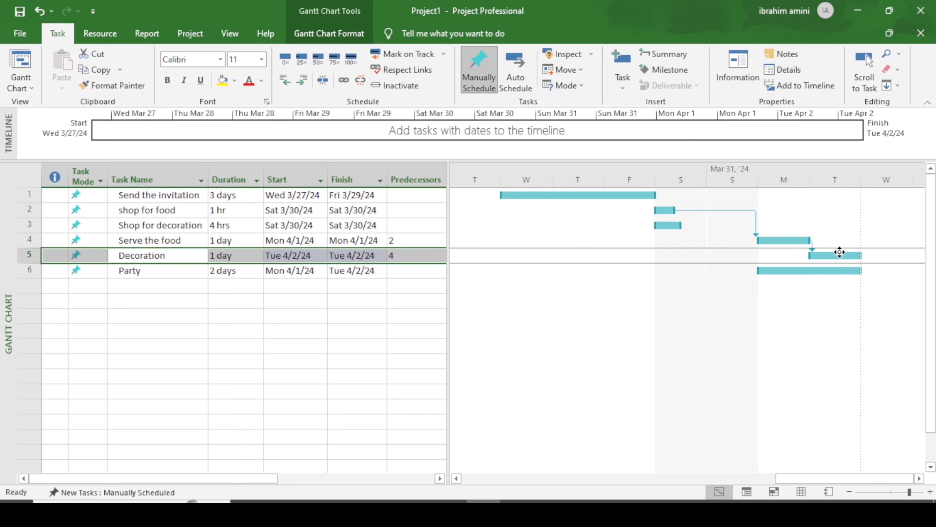
scroll(831, 305, down, 1)
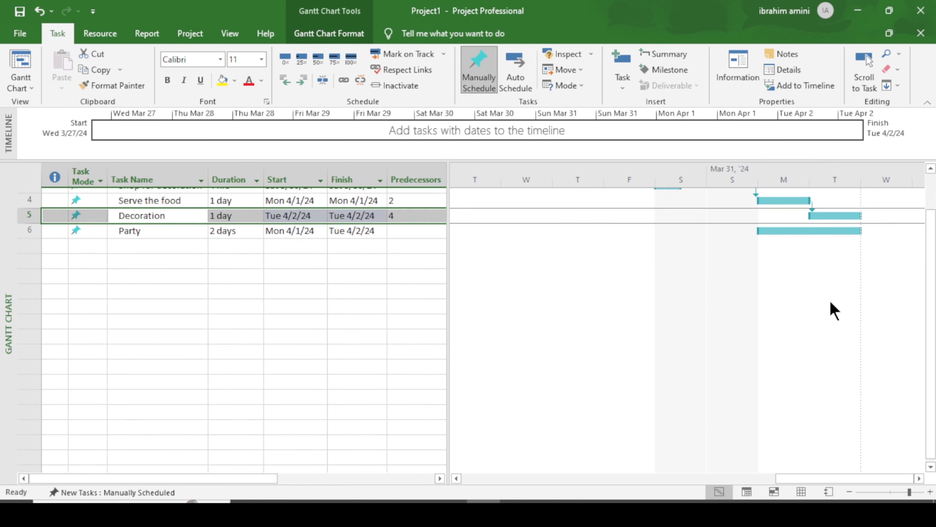
scroll(831, 303, up, 1)
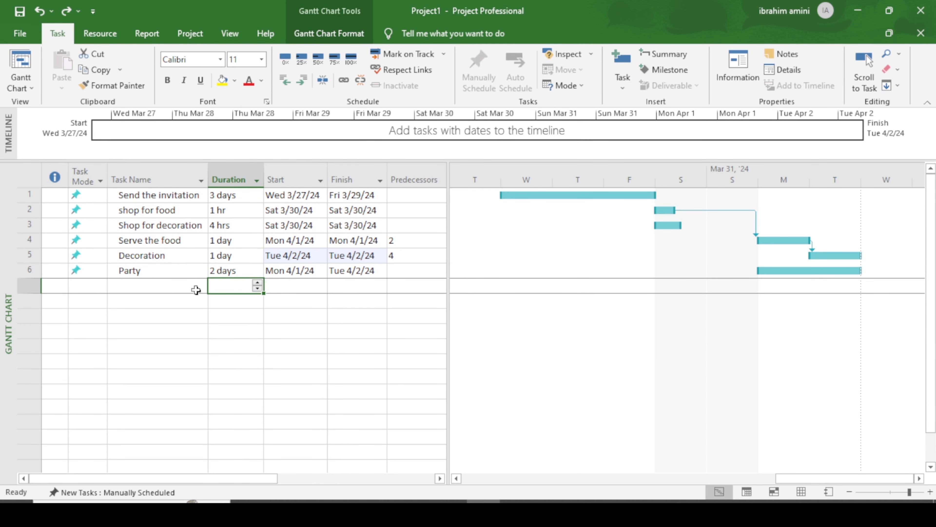
Step: Put Serve the food under a new summary task and insert a Bake Cake task above it
click(168, 241)
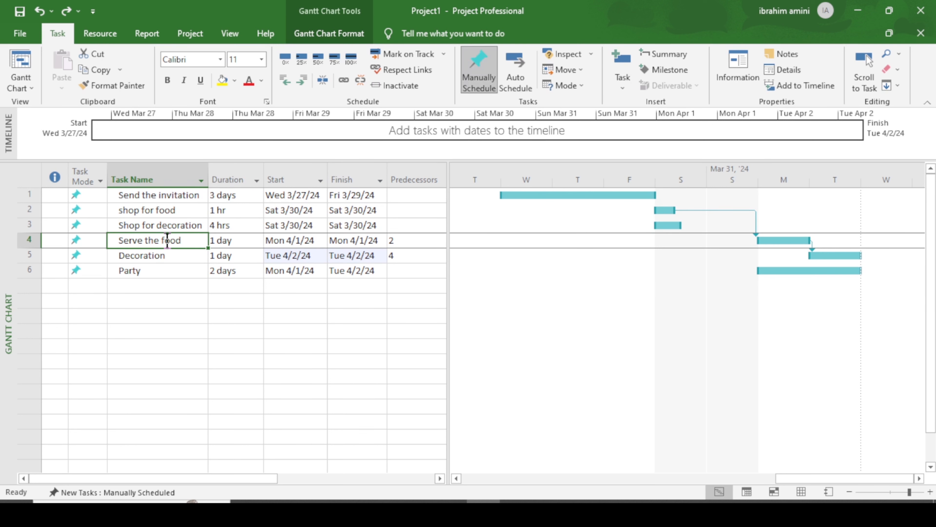
click(663, 55)
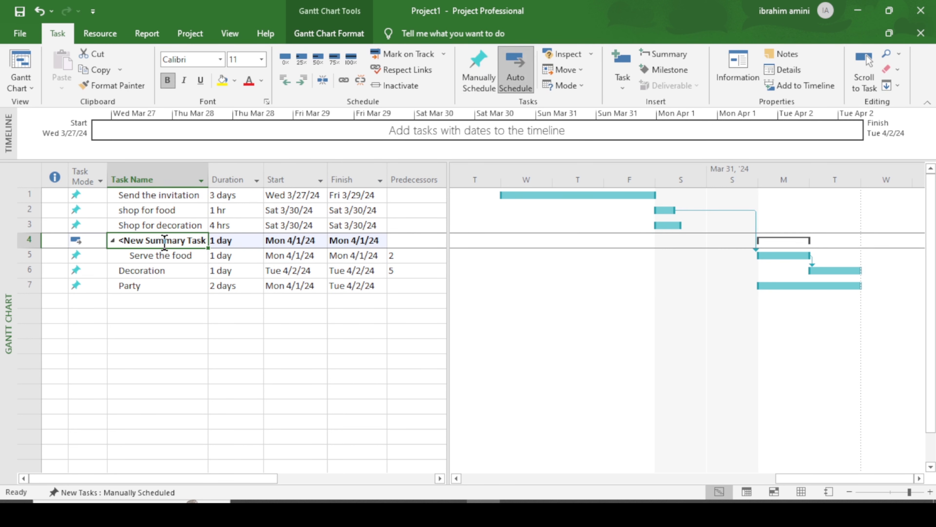
right_click(166, 246)
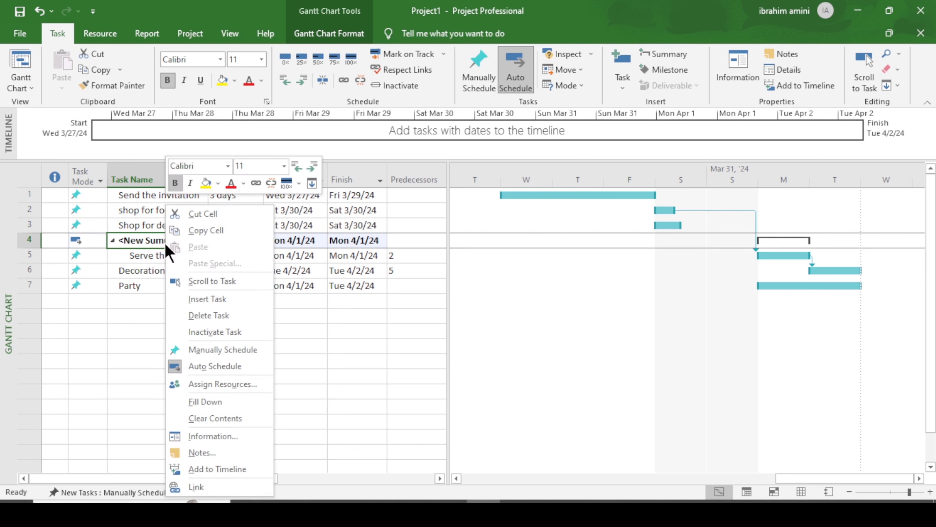
click(244, 299)
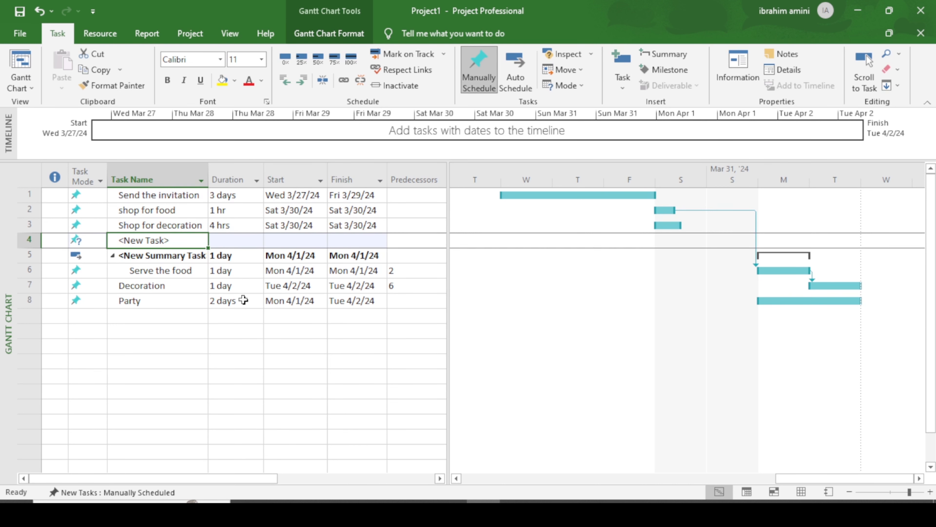
text(Bake)
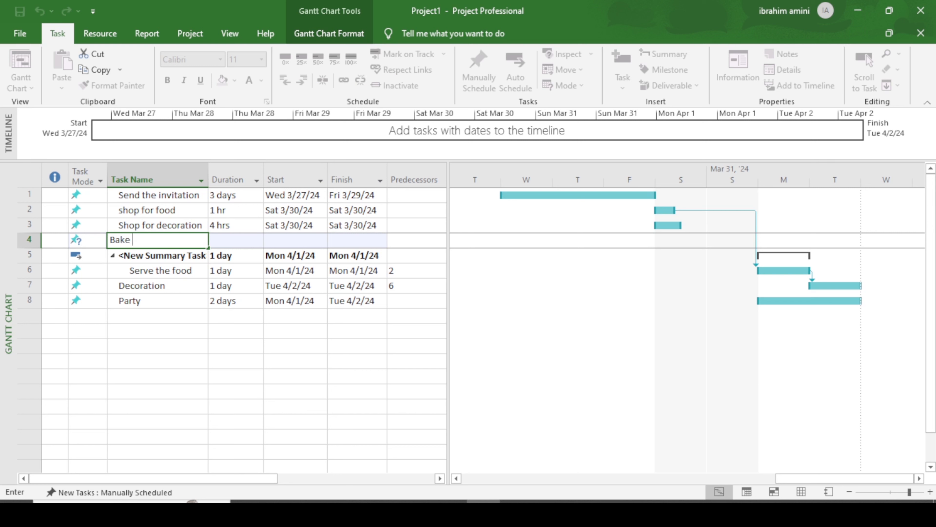
text( Cake)
key(Return)
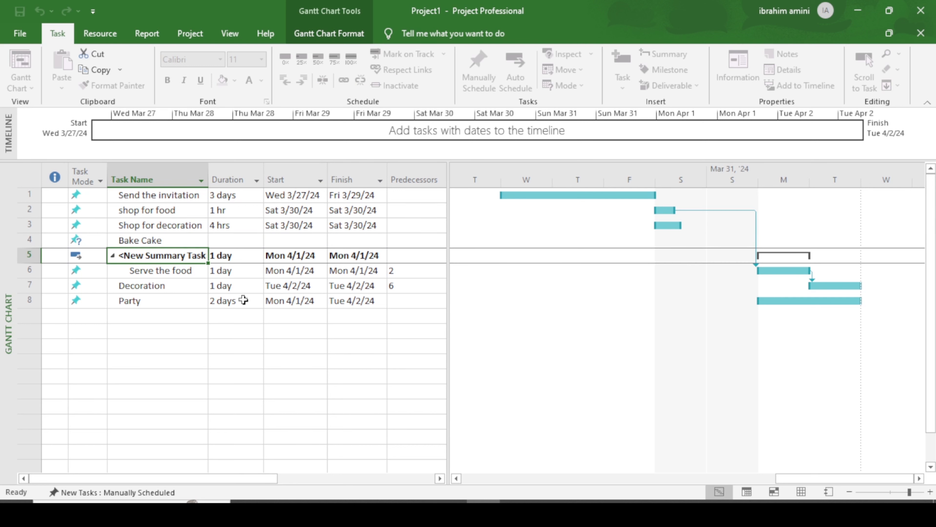
Step: Insert Rice and Salads tasks above the summary task
right_click(172, 259)
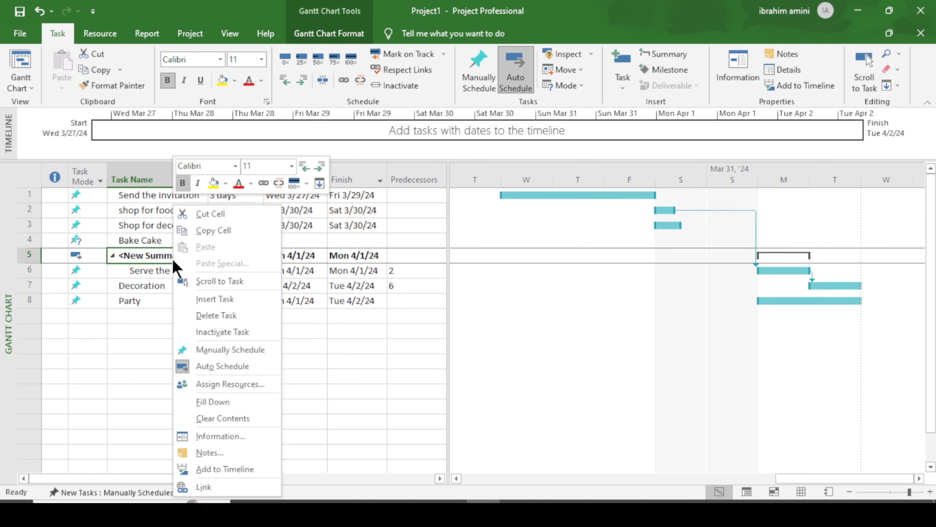
click(221, 298)
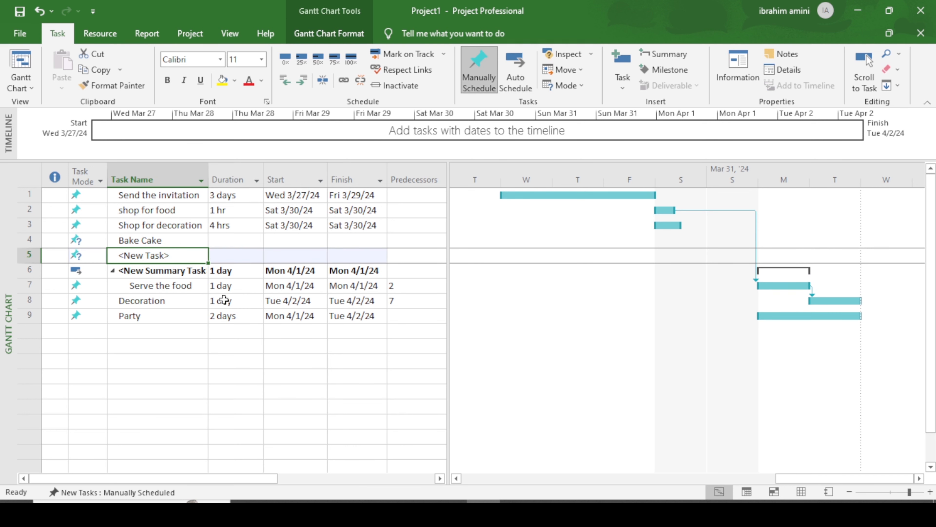
text(Rice)
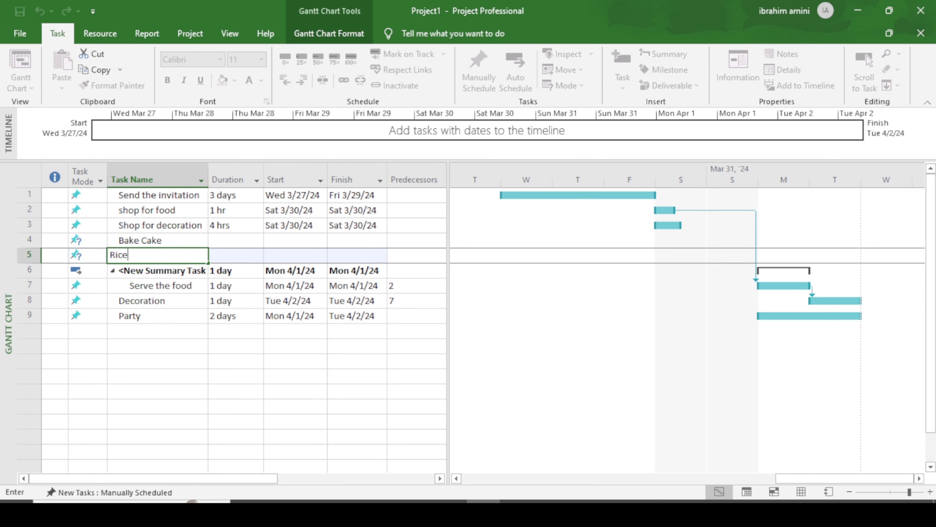
key(Return)
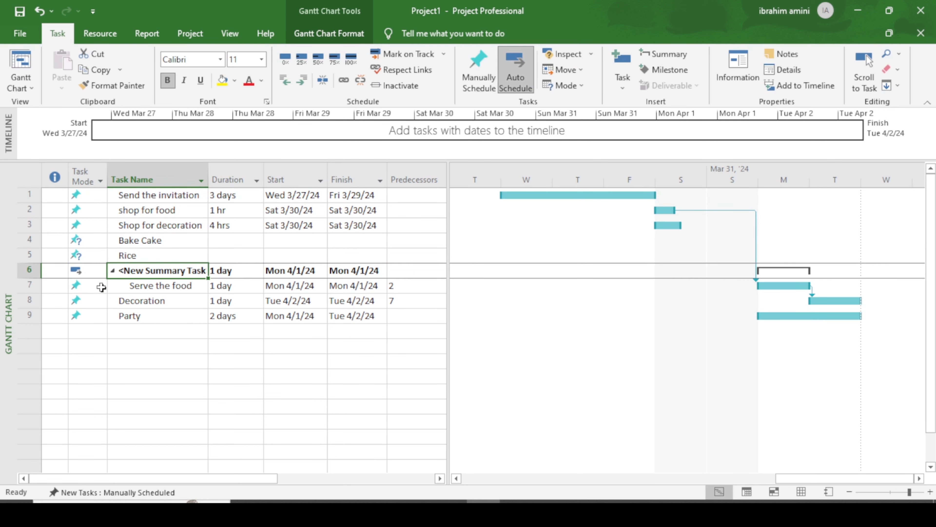
right_click(158, 271)
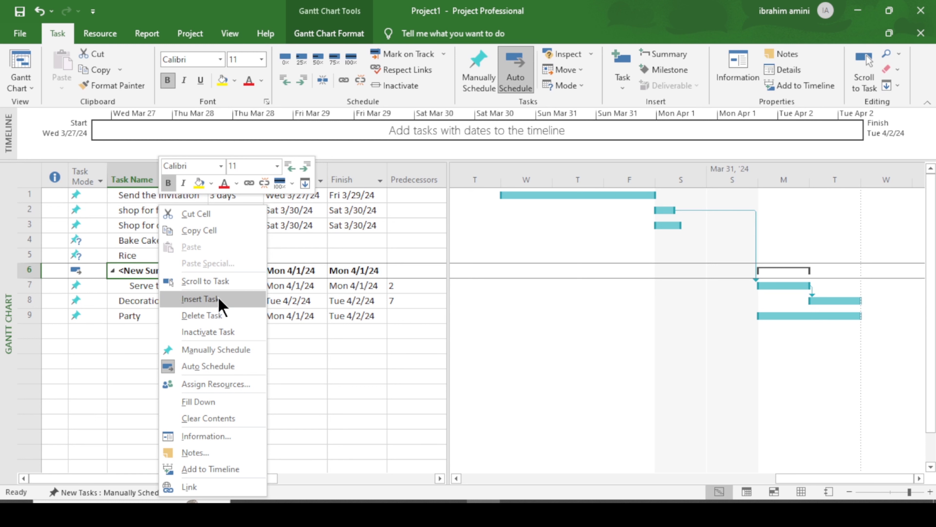
click(200, 300)
text(Sla)
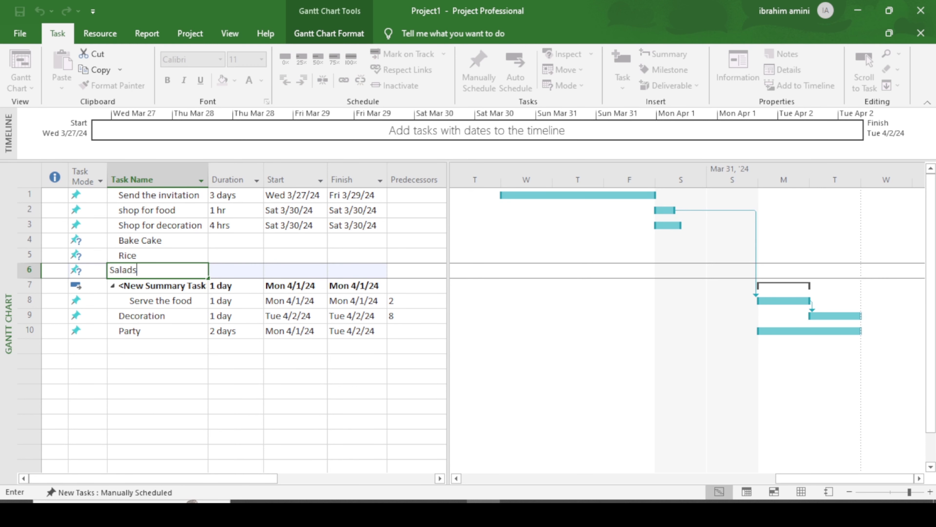
text(ads)
key(Return)
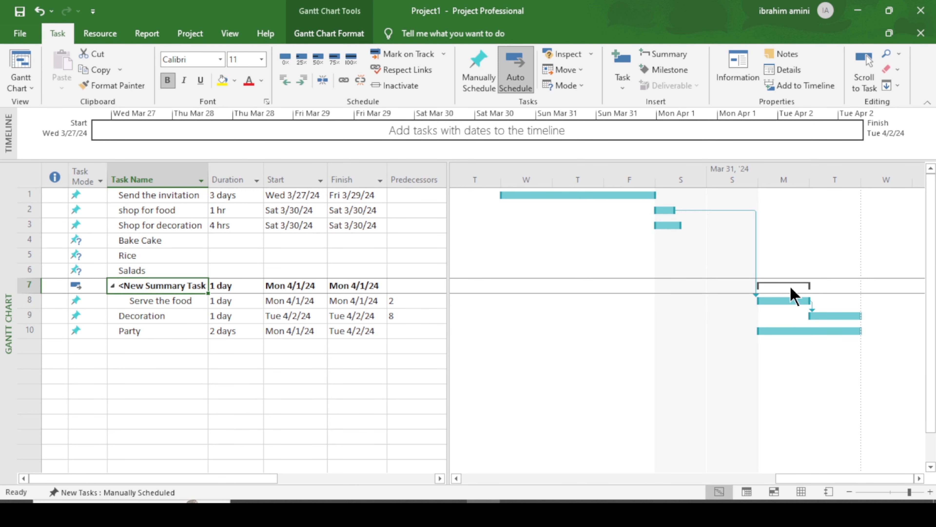
Step: Set Bake Cake's duration to 2 hrs
click(112, 285)
click(182, 240)
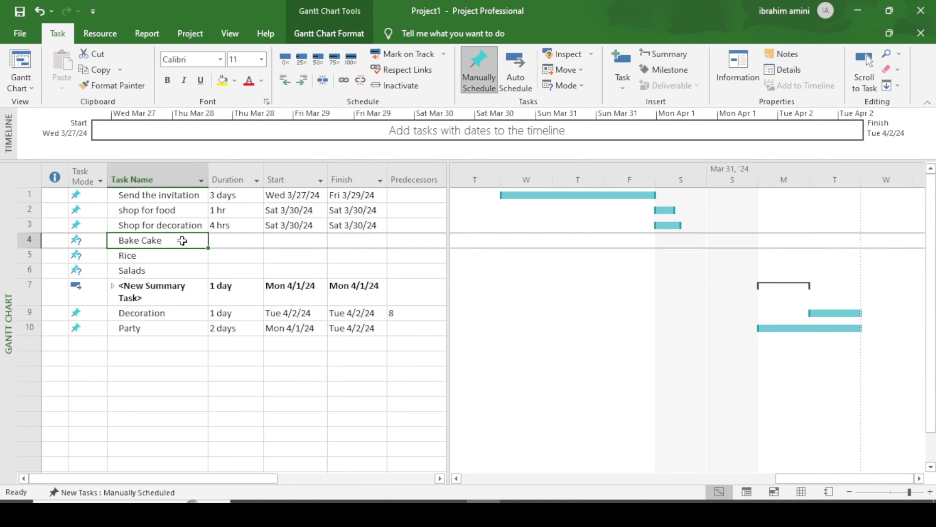
click(190, 257)
click(191, 270)
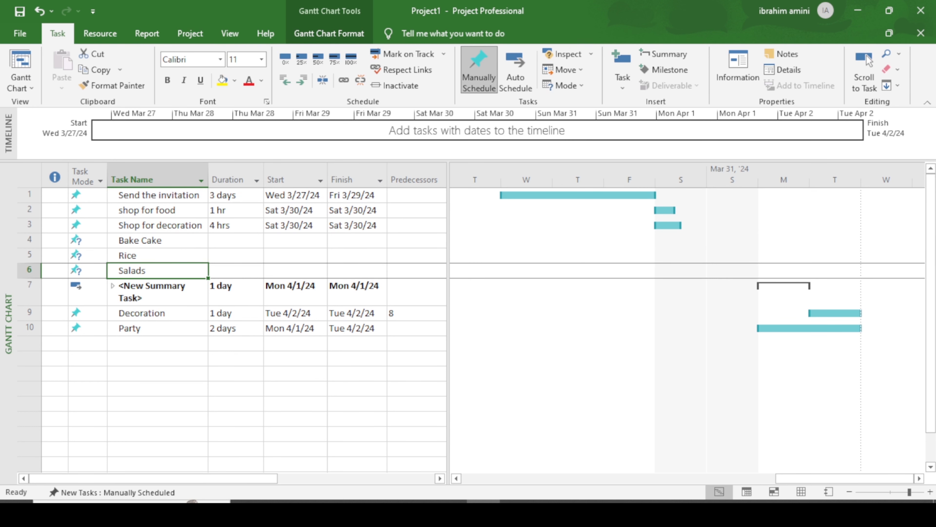
click(225, 240)
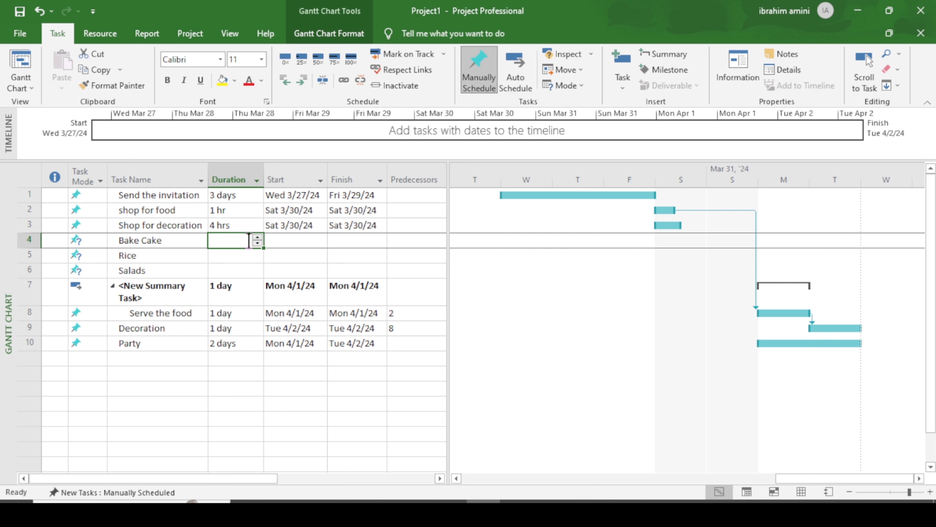
text(2hr)
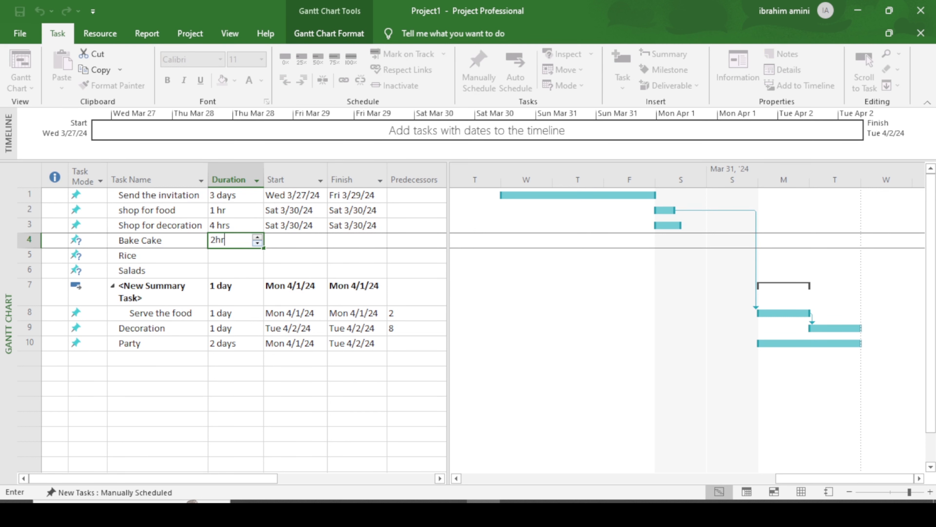
key(Return)
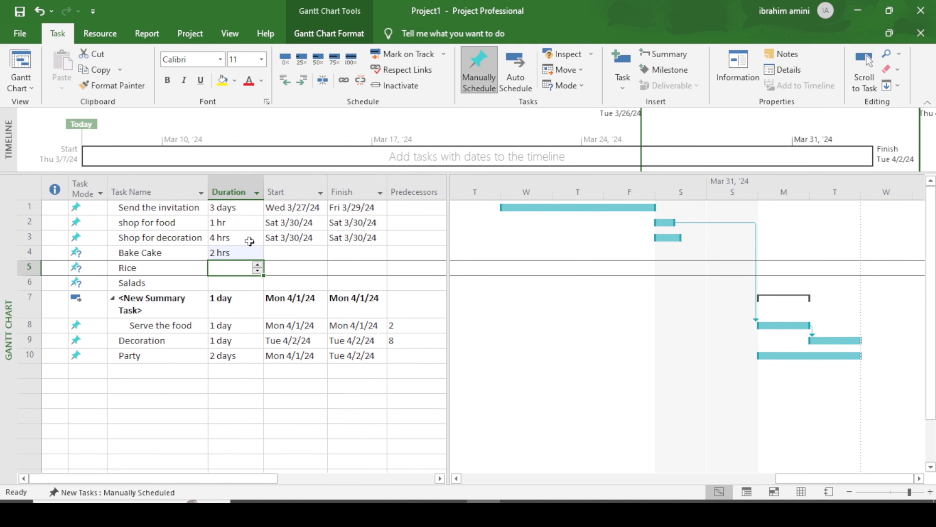
Step: Set Rice and Salads to 1 hr each, correcting the mistyped Salads entry
text(1hr)
key(Return)
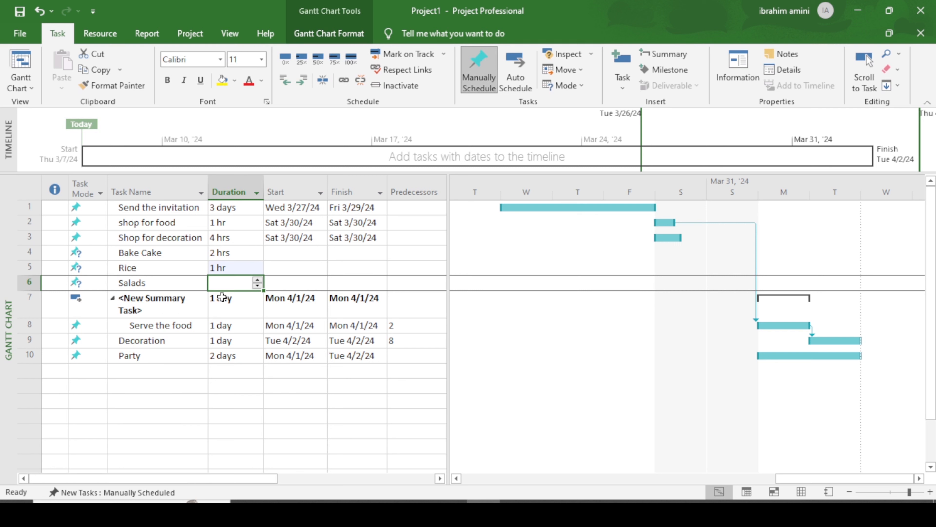
text(hr)
key(Return)
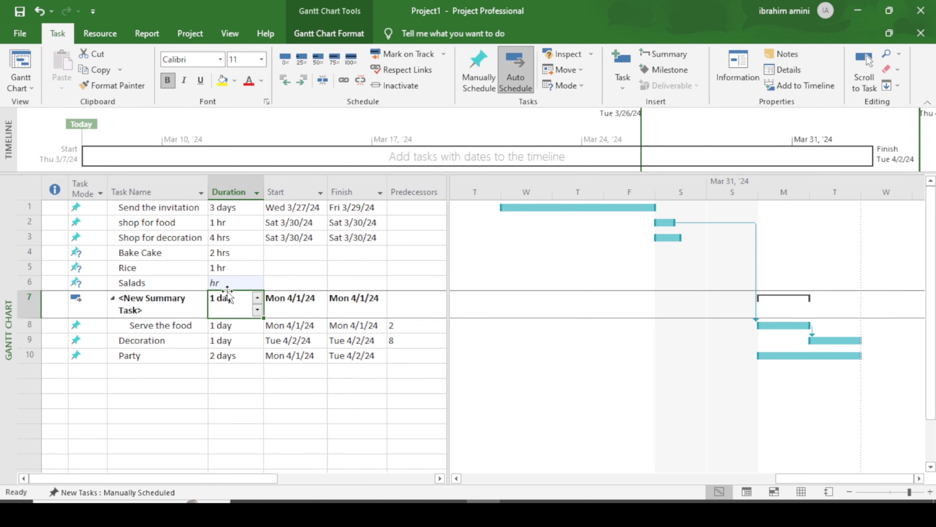
click(228, 283)
key(BackSpace)
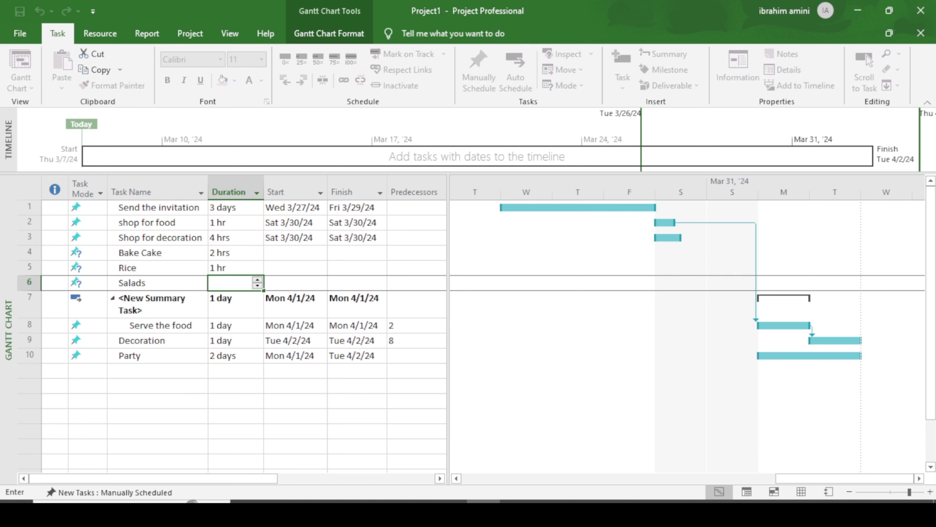
key(Return)
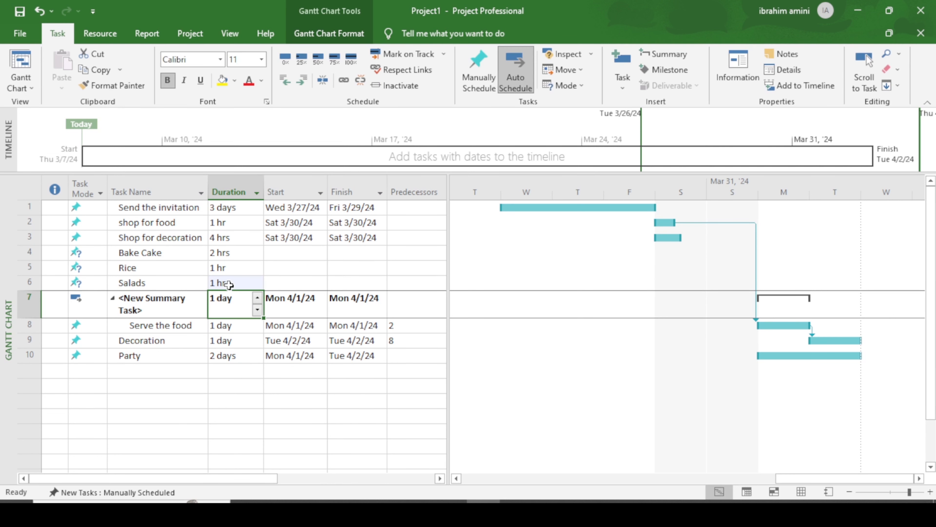
Step: Change the New Summary Task's duration from 4 hrs to 8 hrs on Mon 4/1/24
click(257, 297)
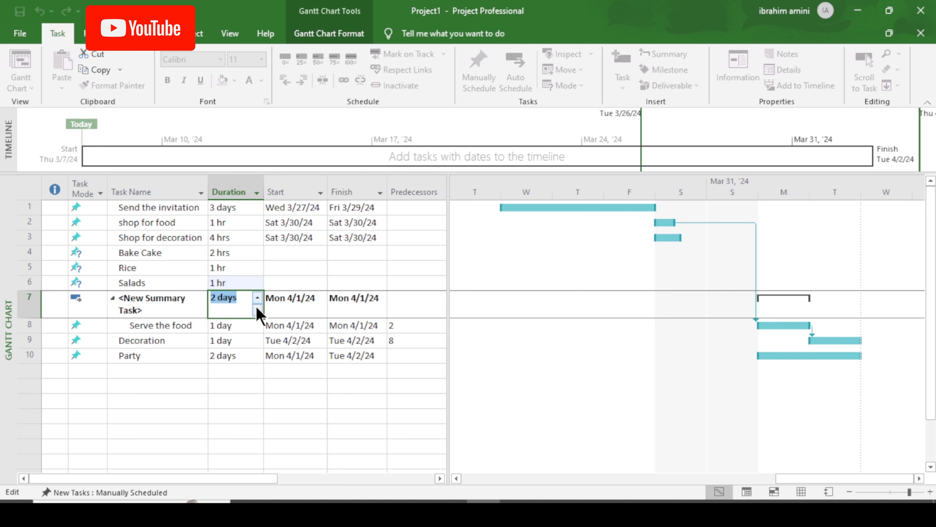
text(4 hrs)
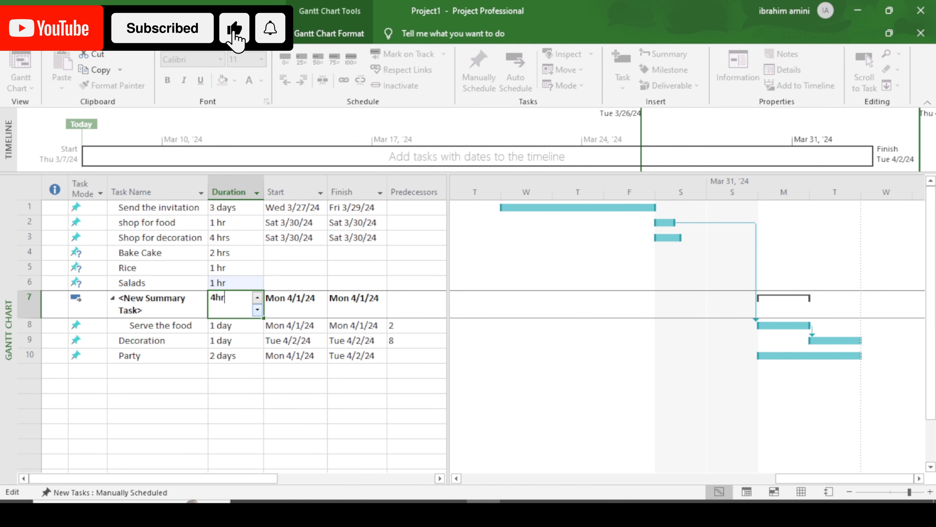
key(Return)
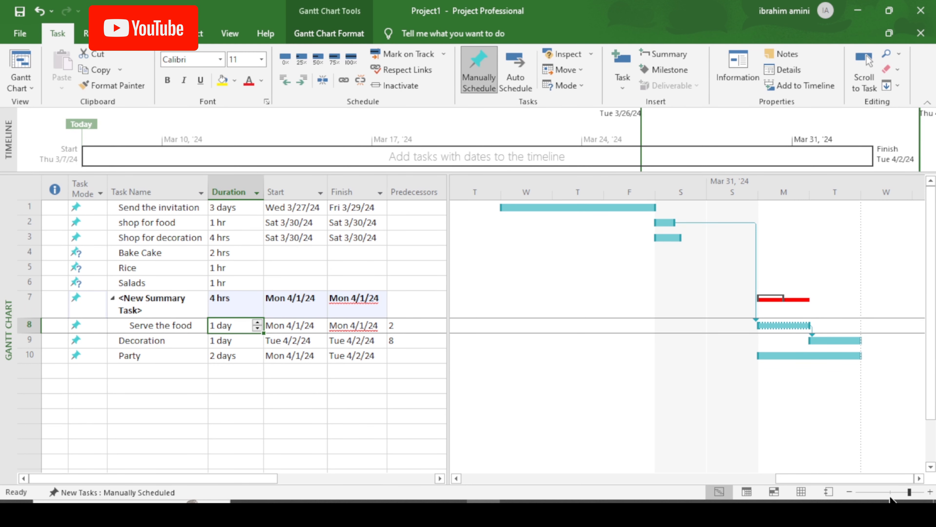
click(930, 492)
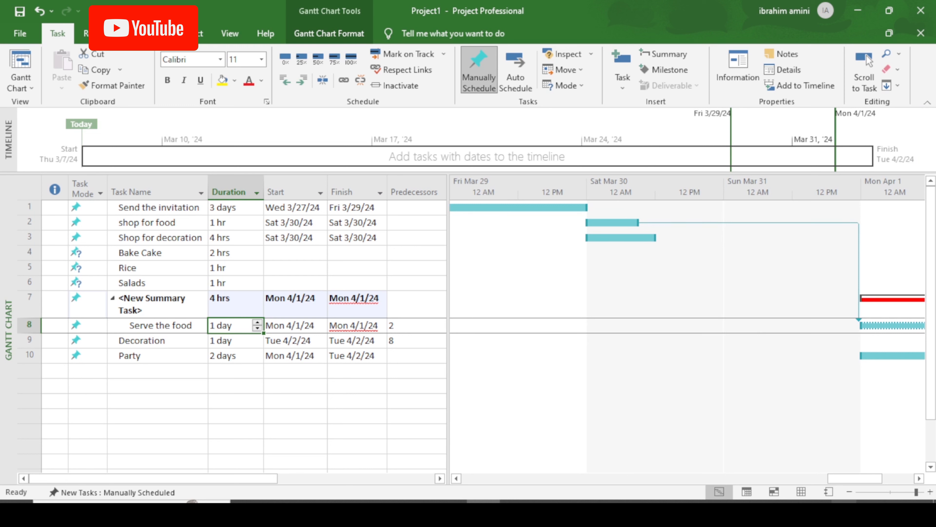
drag(851, 480, 868, 483)
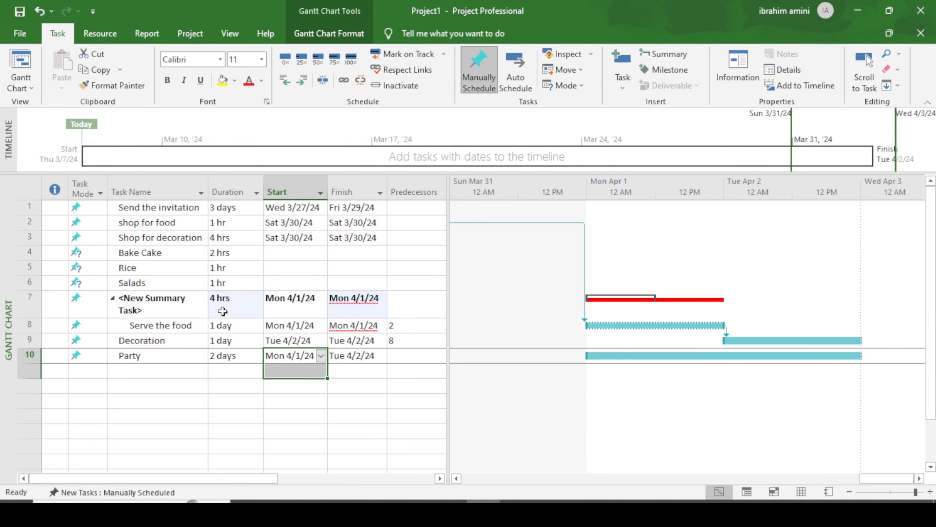
click(217, 306)
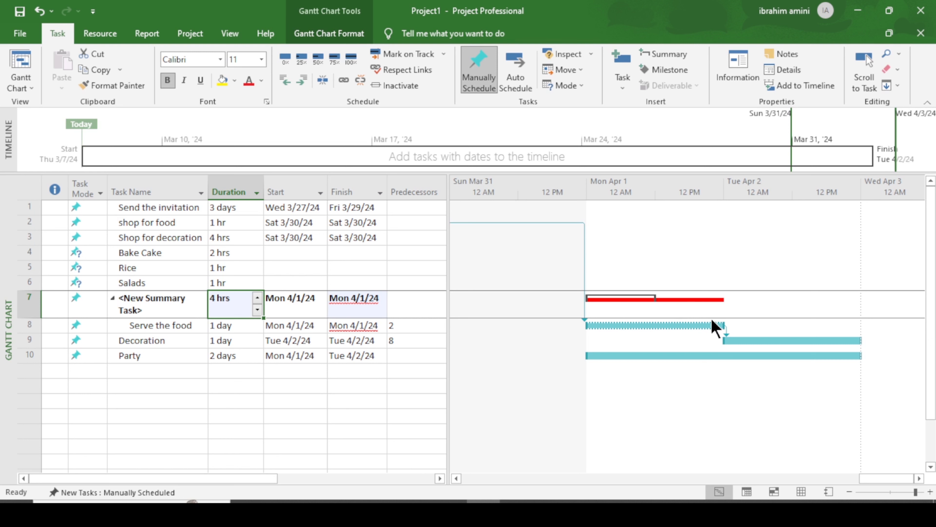
click(257, 298)
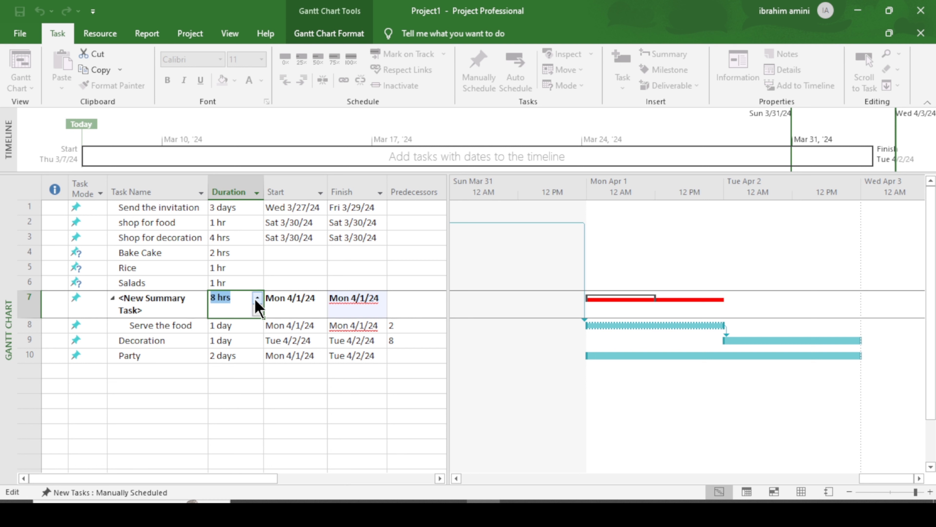
click(230, 398)
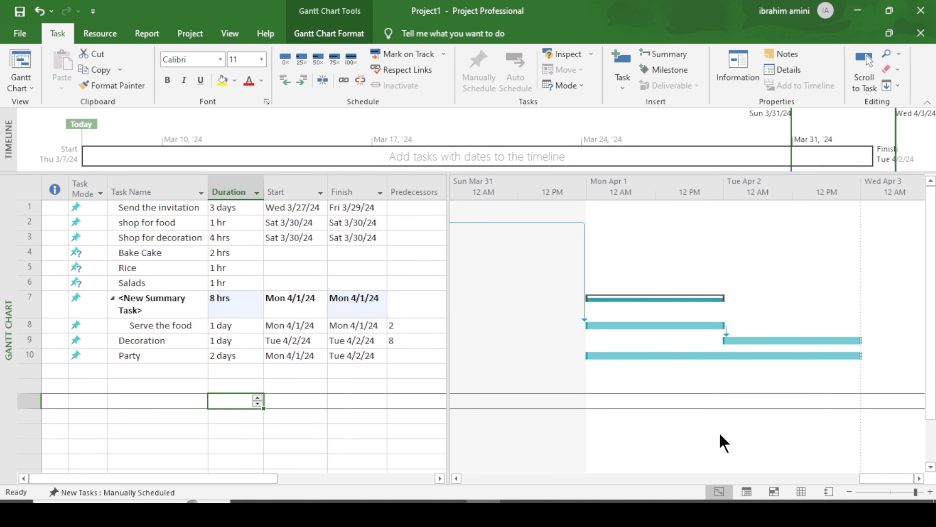
click(850, 492)
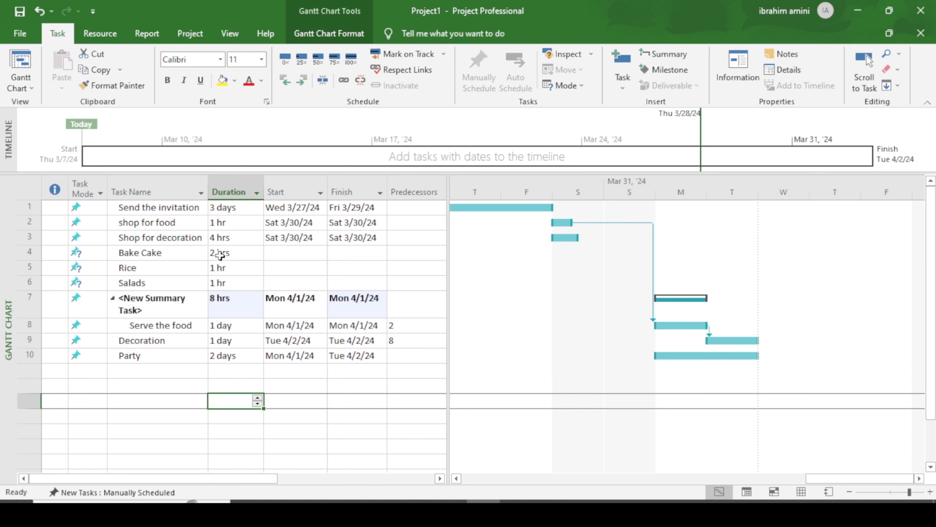
drag(220, 254, 237, 284)
click(237, 304)
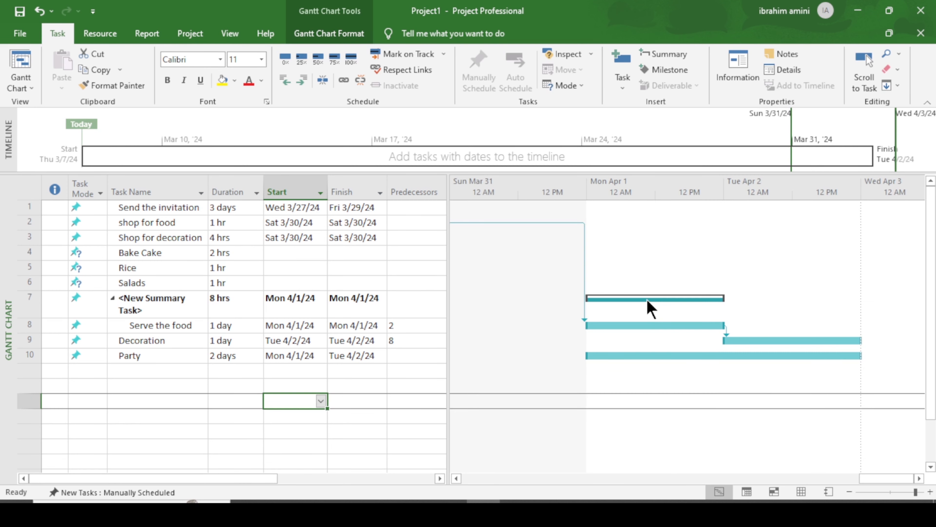
Step: Color the summary bar's middle and end light gold
click(647, 299)
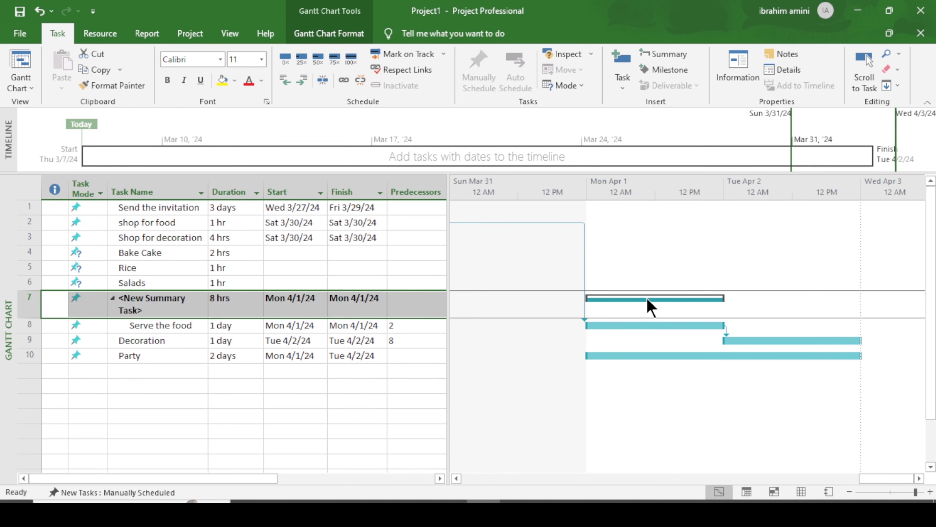
click(336, 420)
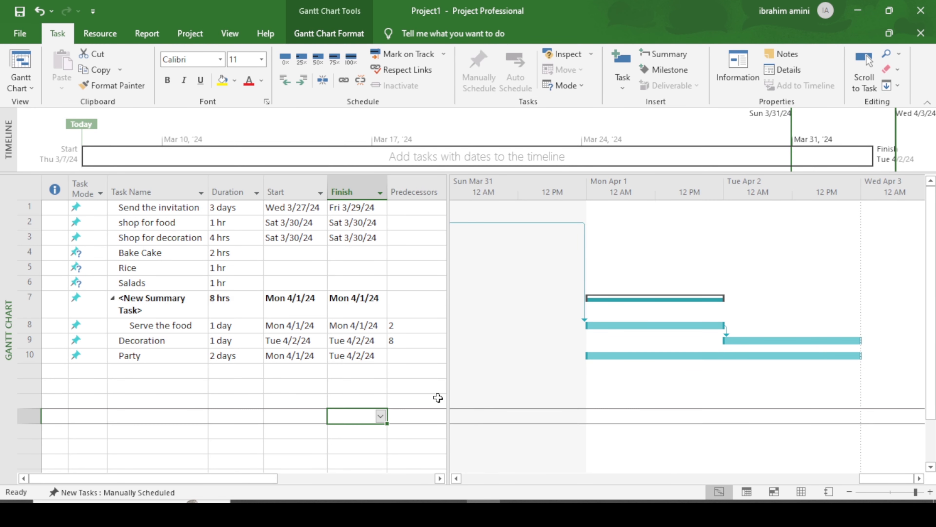
double_click(668, 299)
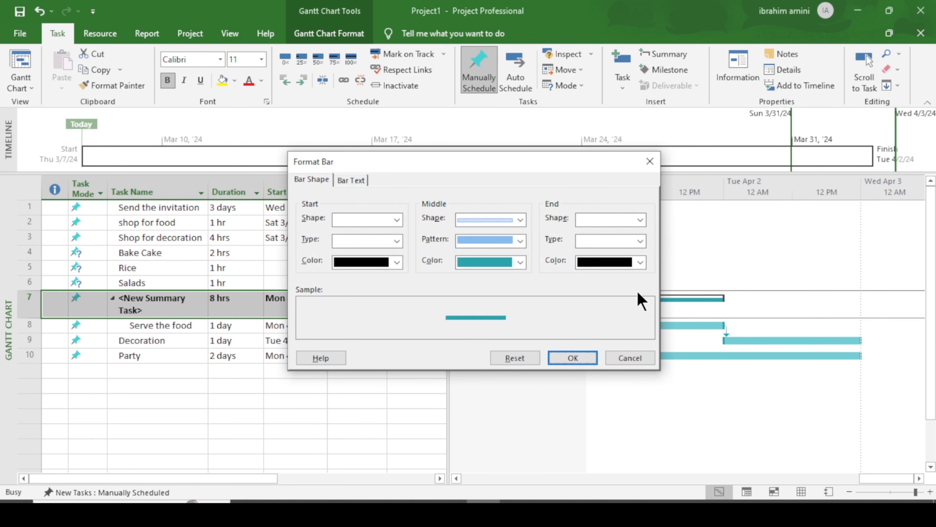
click(640, 262)
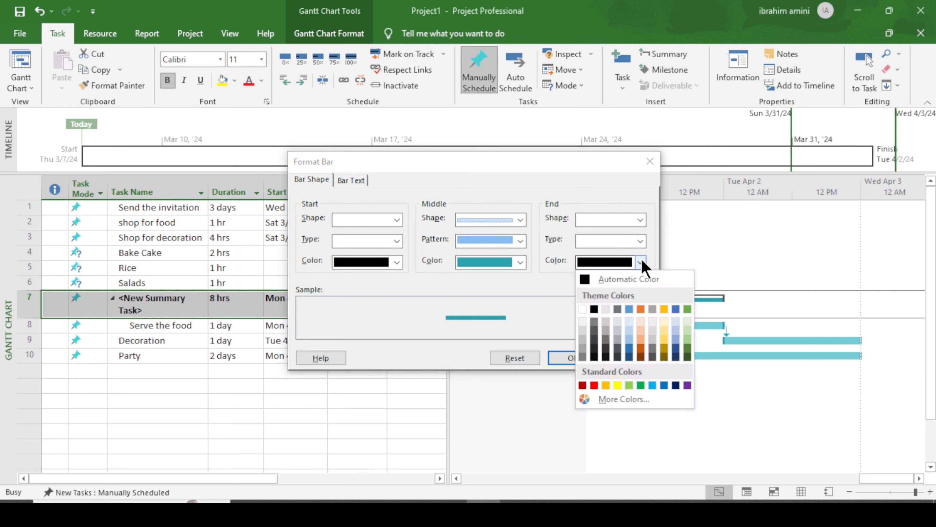
click(665, 329)
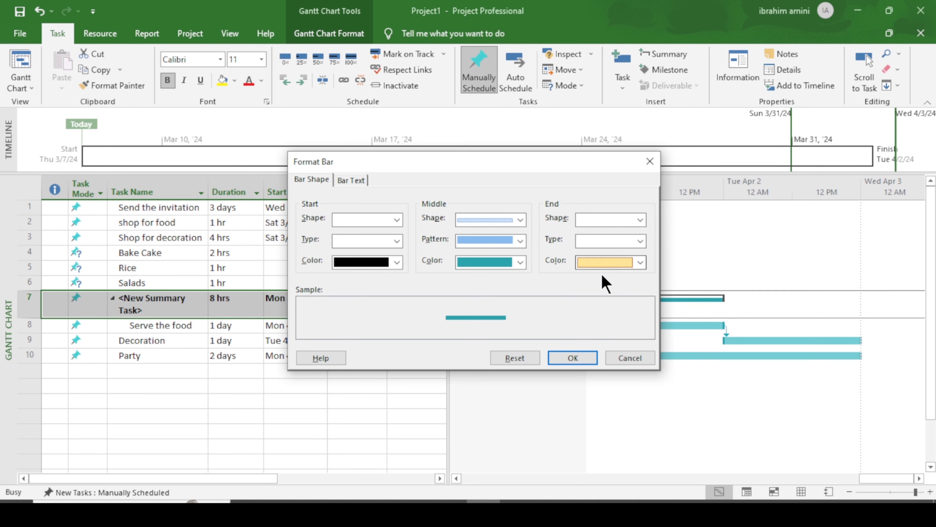
click(519, 262)
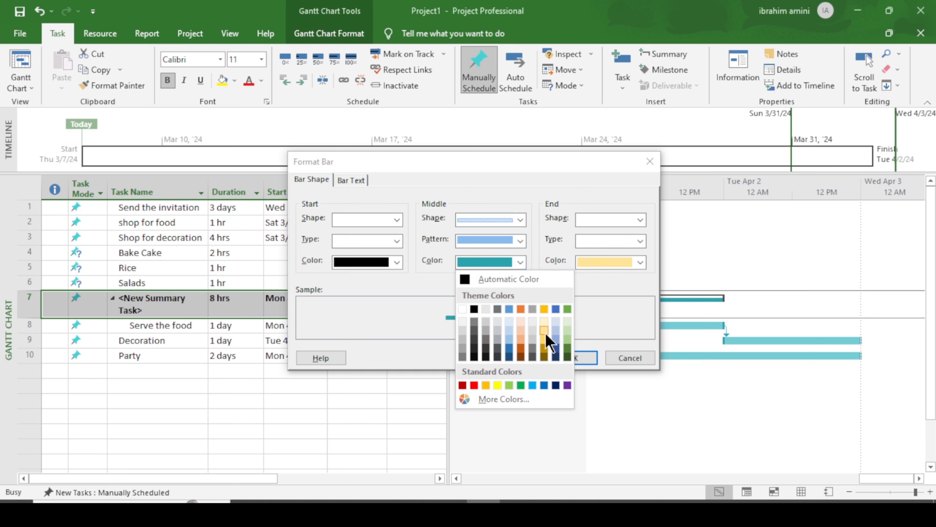
click(544, 329)
click(572, 358)
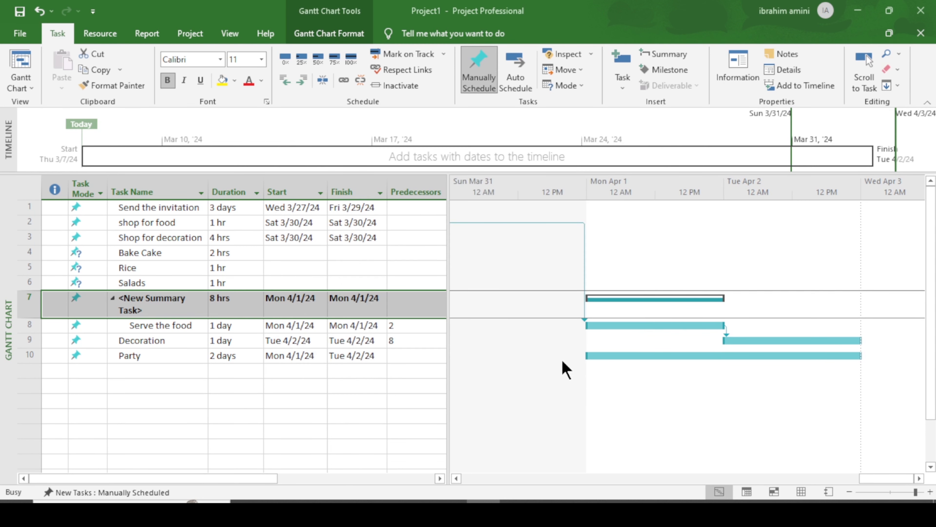
Step: Recolor the summary bar's middle and end dark green
double_click(649, 306)
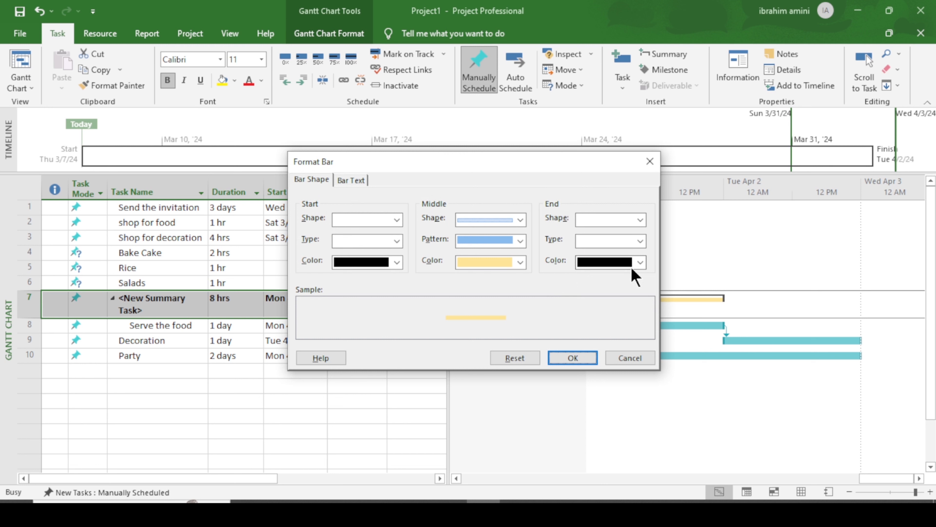
click(520, 262)
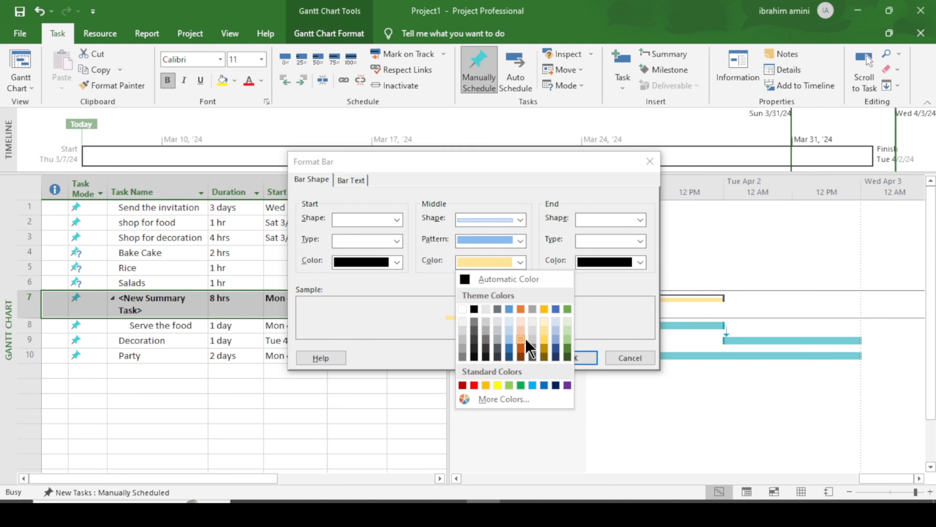
click(568, 347)
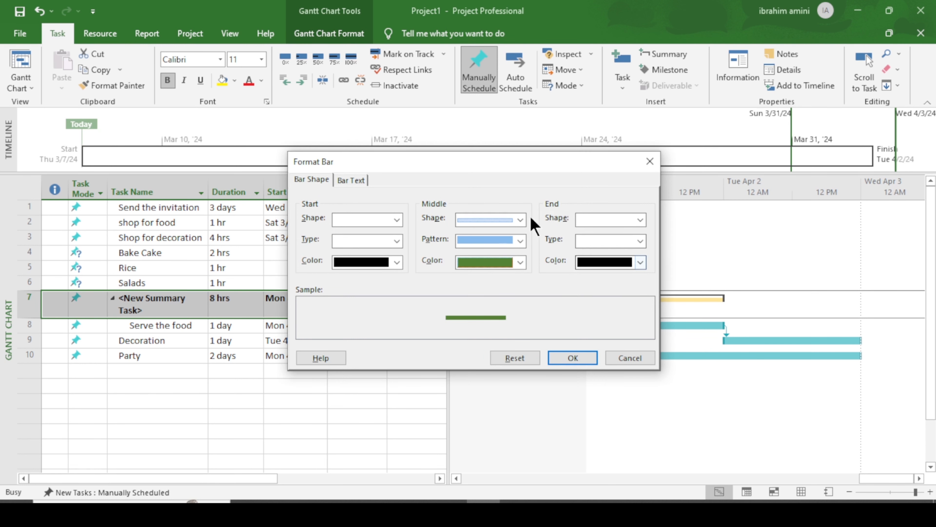
click(641, 263)
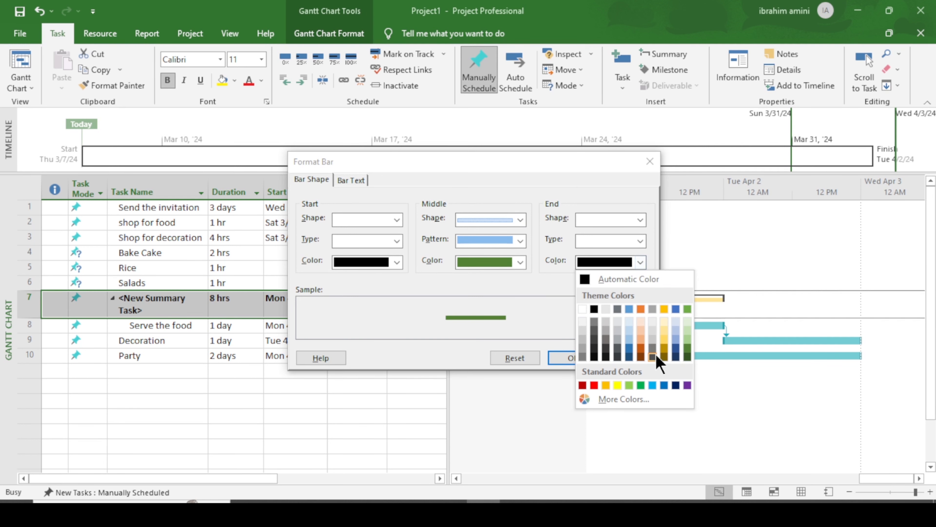
click(640, 385)
click(567, 360)
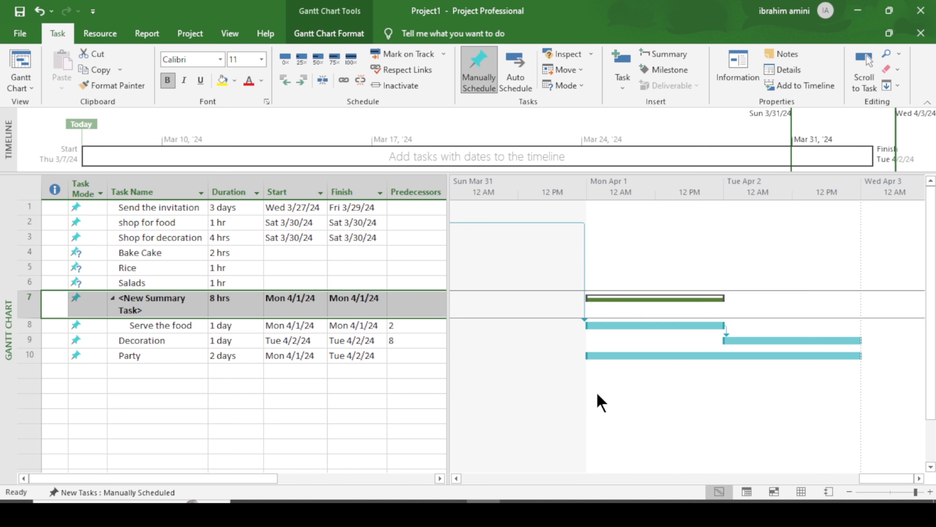
click(851, 494)
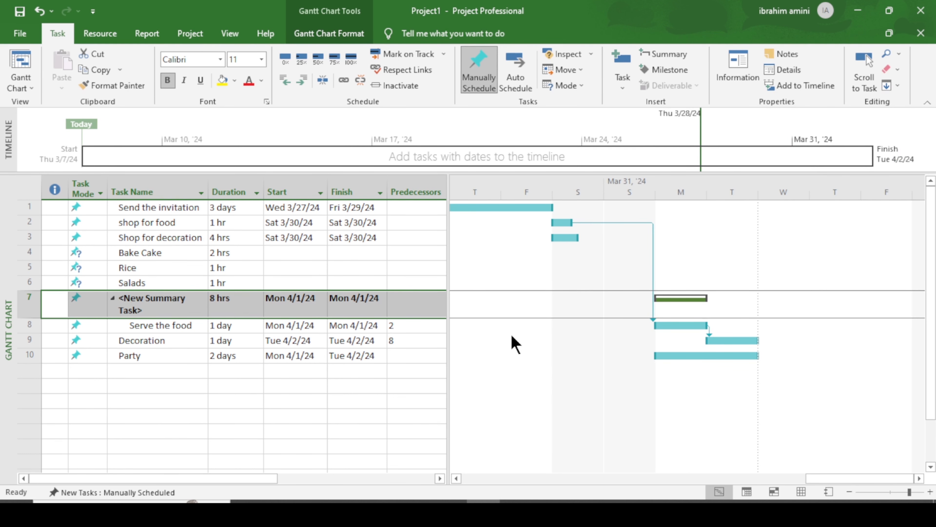
Step: Add the note 'The best Quality of Rice' to the Rice task
click(236, 371)
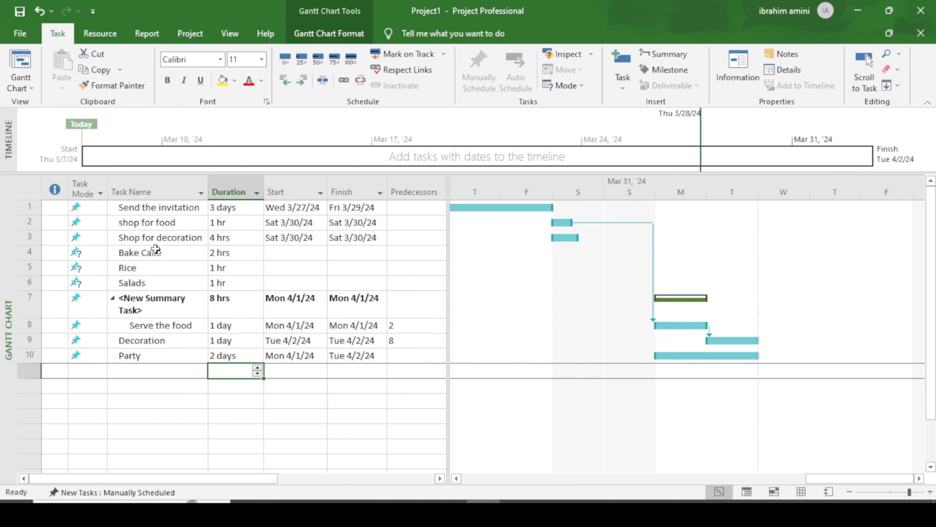
click(191, 267)
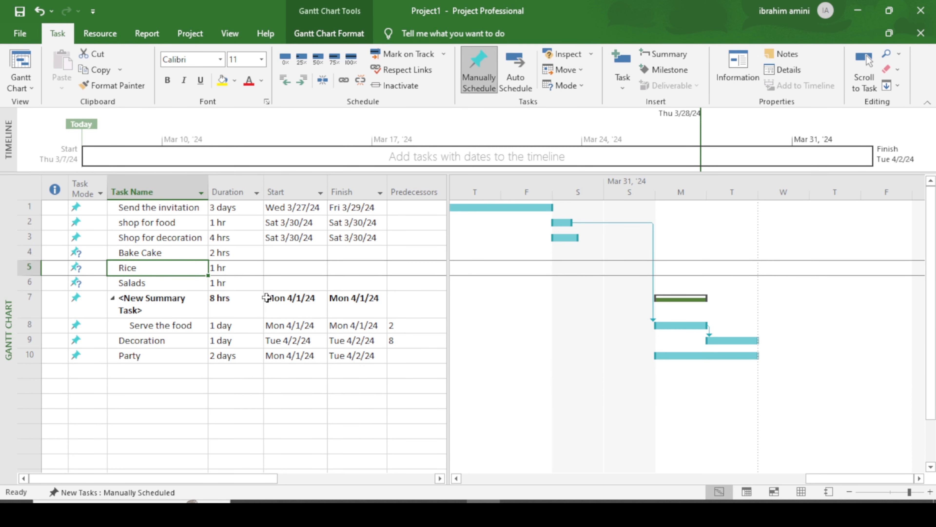
click(787, 55)
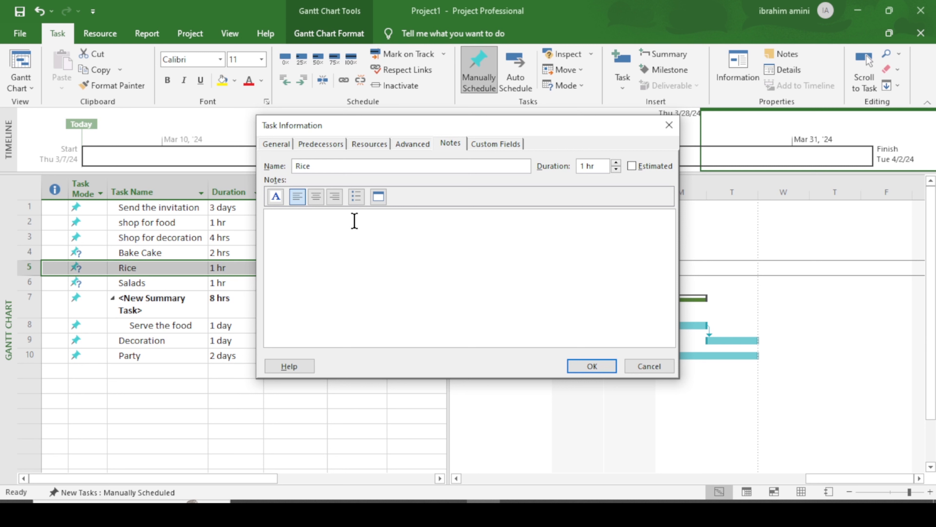
text(The best u)
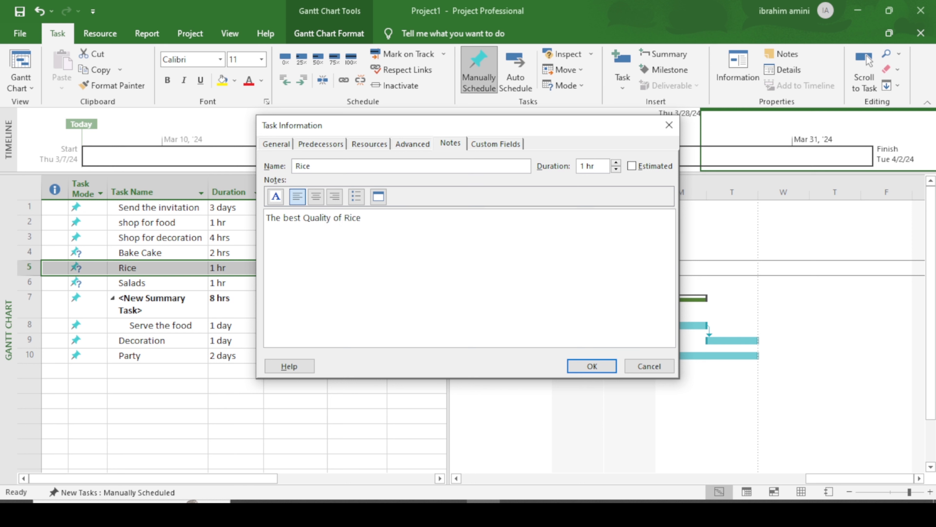
double_click(292, 219)
triple_click(361, 222)
click(458, 246)
click(592, 366)
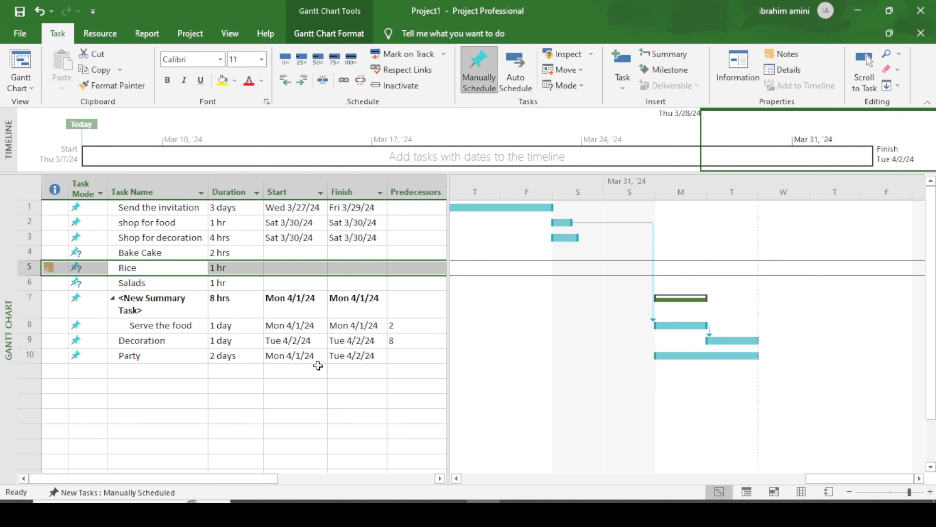
click(296, 386)
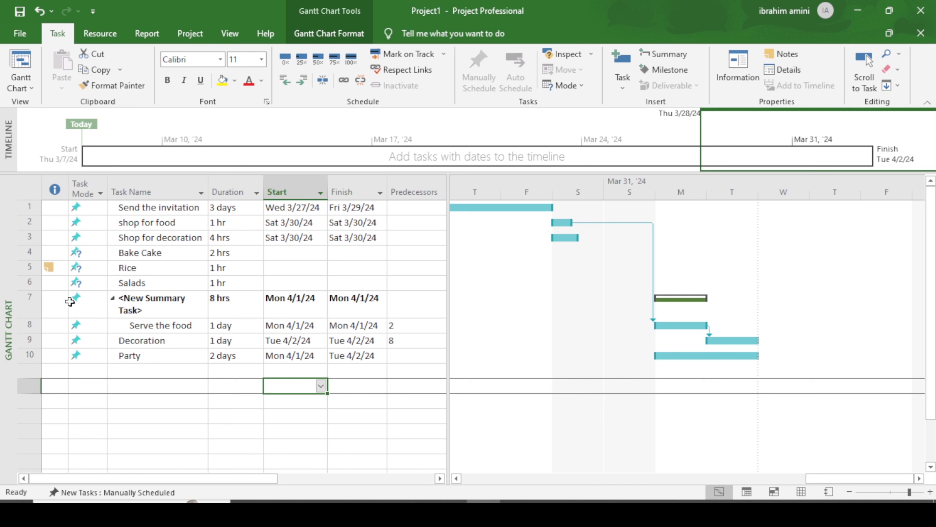
mouse_move(48, 270)
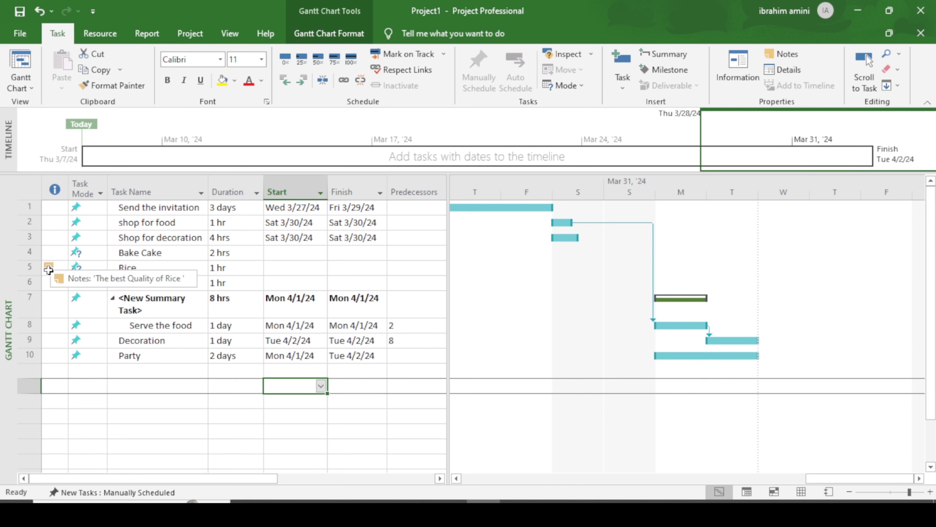
click(48, 269)
click(165, 341)
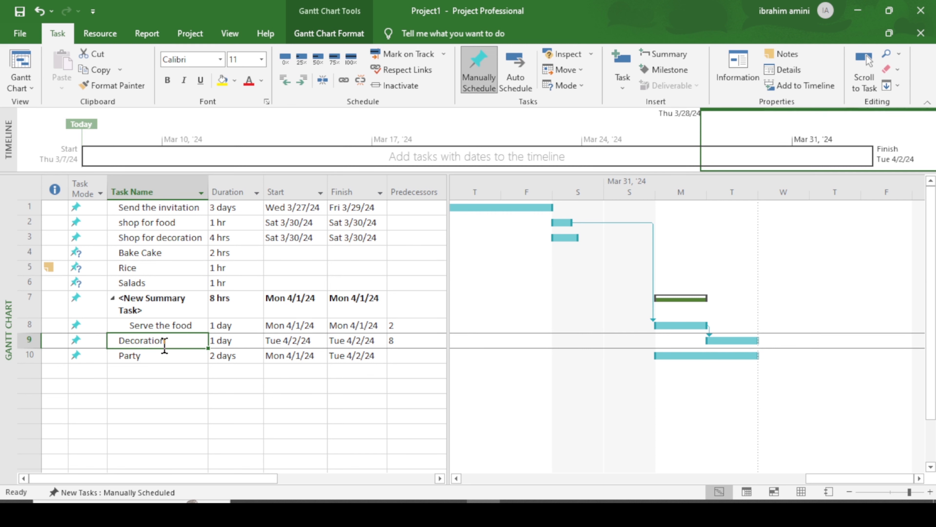
Step: Add the note 'All the decoration material should br from Germany' to Decoration
click(787, 56)
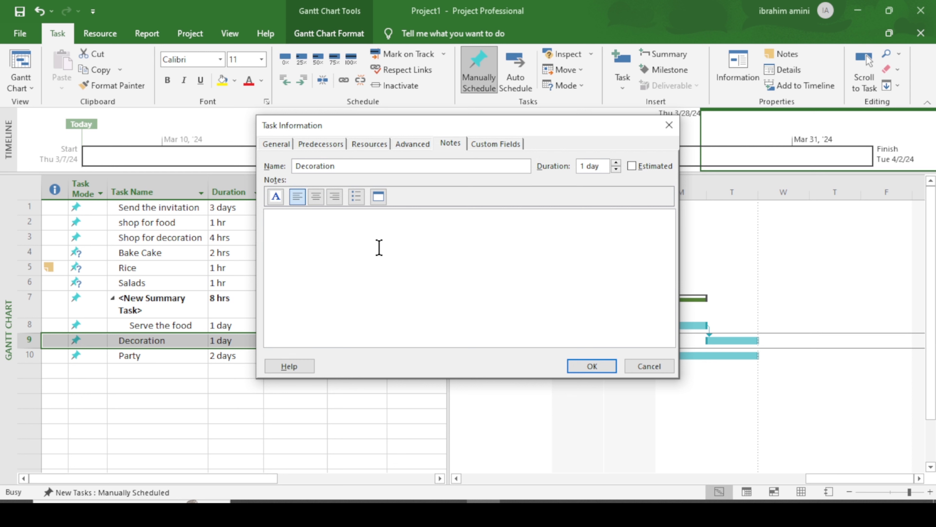
text(All the decoration material sh)
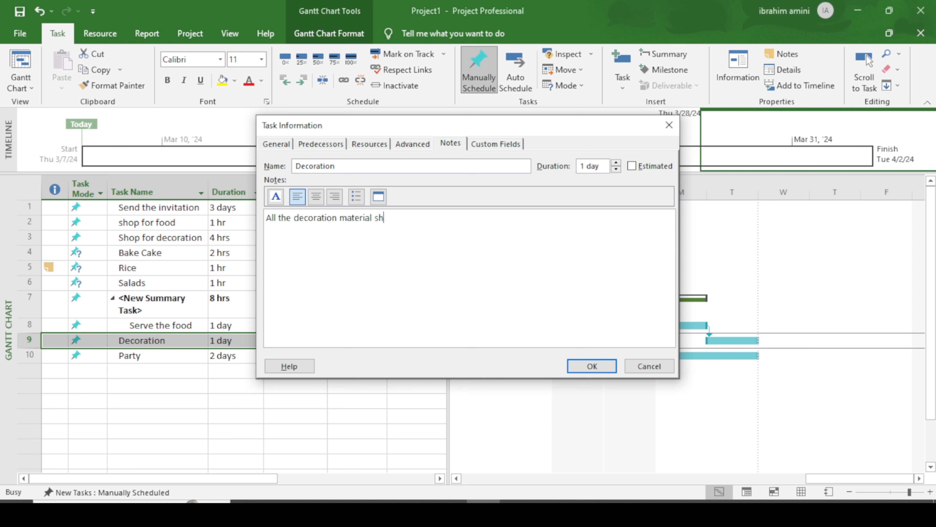
text(ould br from Germany)
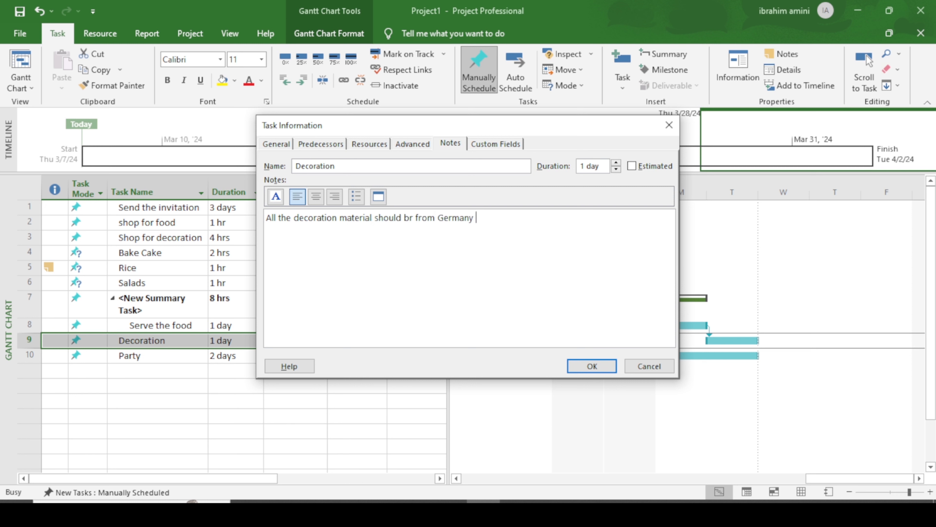
click(610, 369)
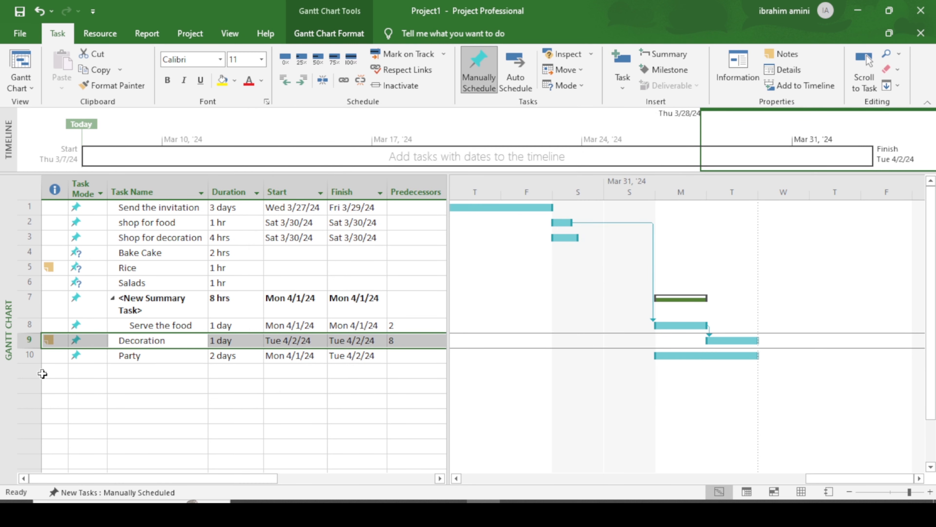
mouse_move(52, 342)
click(169, 283)
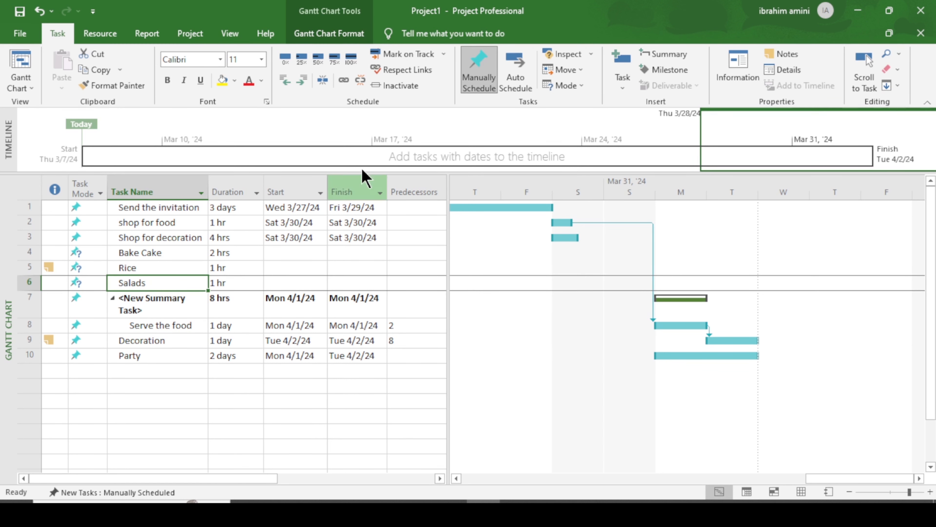
click(401, 86)
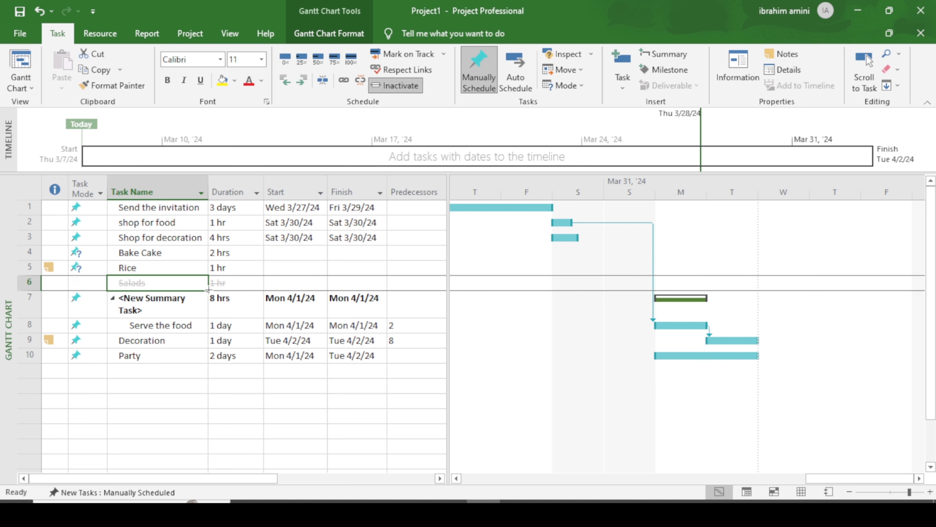
key(ctrl+z)
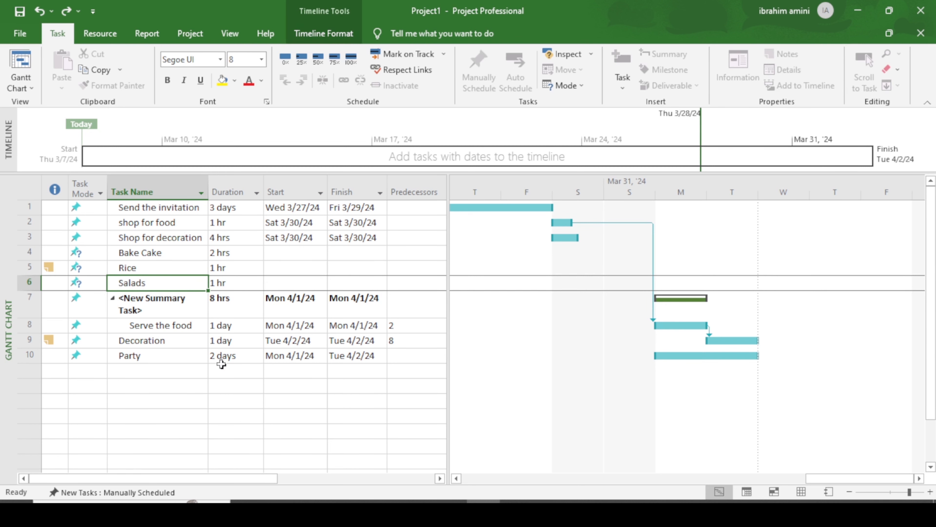
click(177, 413)
click(169, 221)
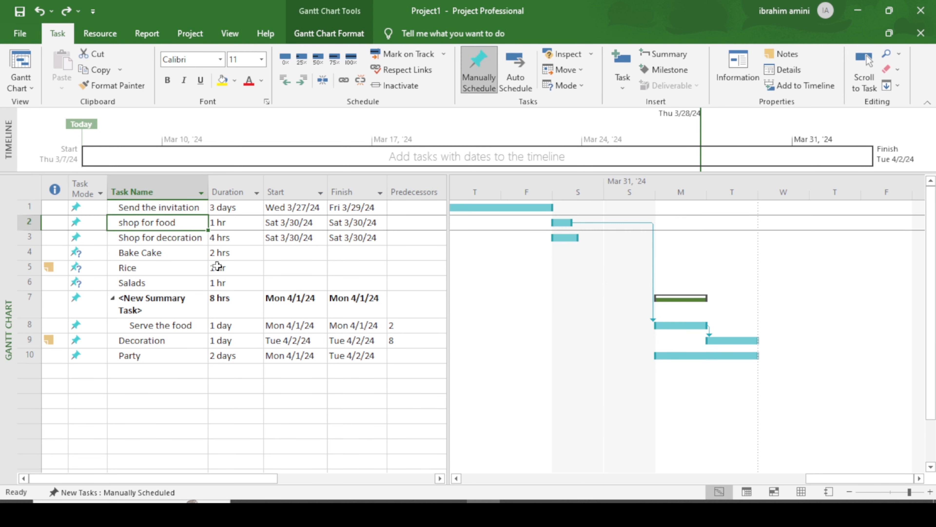
click(161, 240)
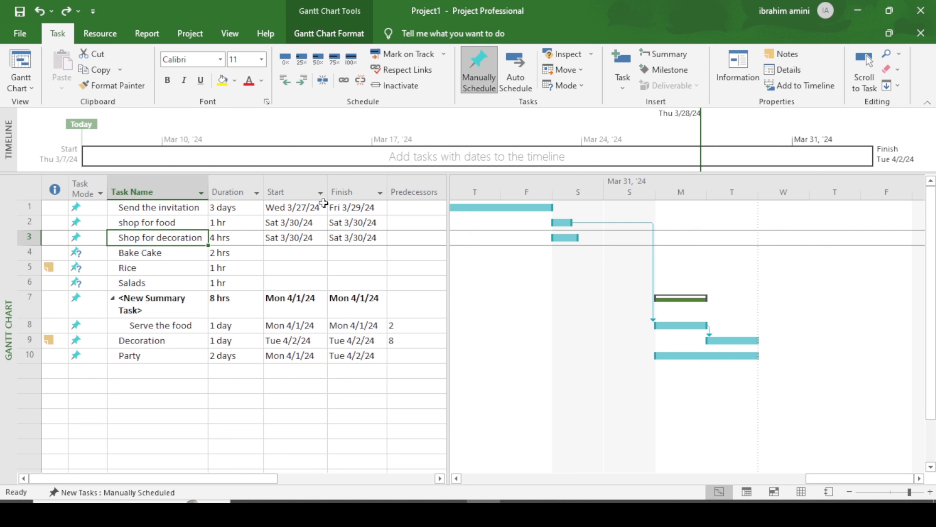
click(393, 92)
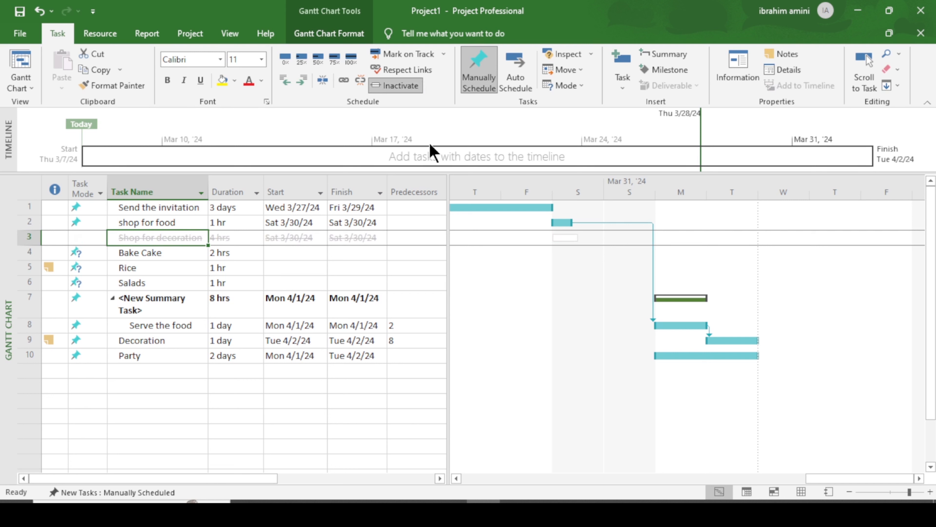
click(930, 492)
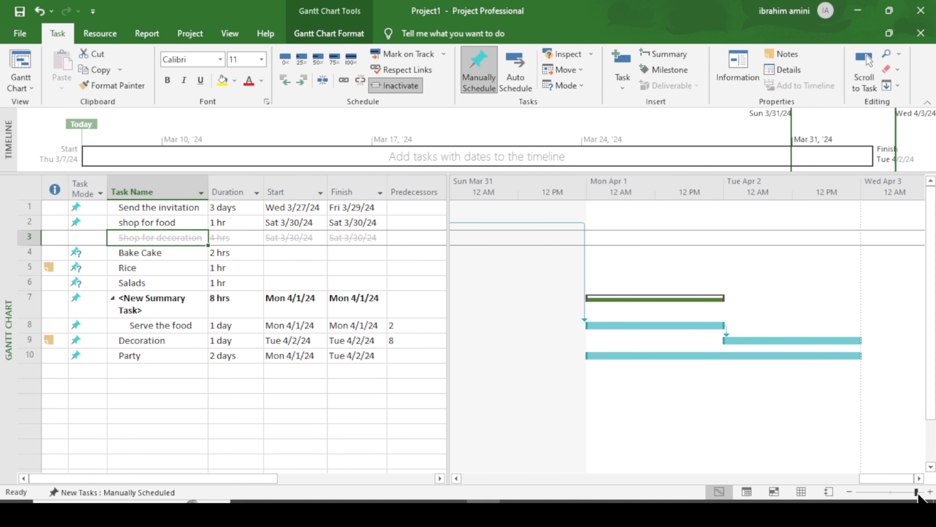
drag(877, 480, 838, 481)
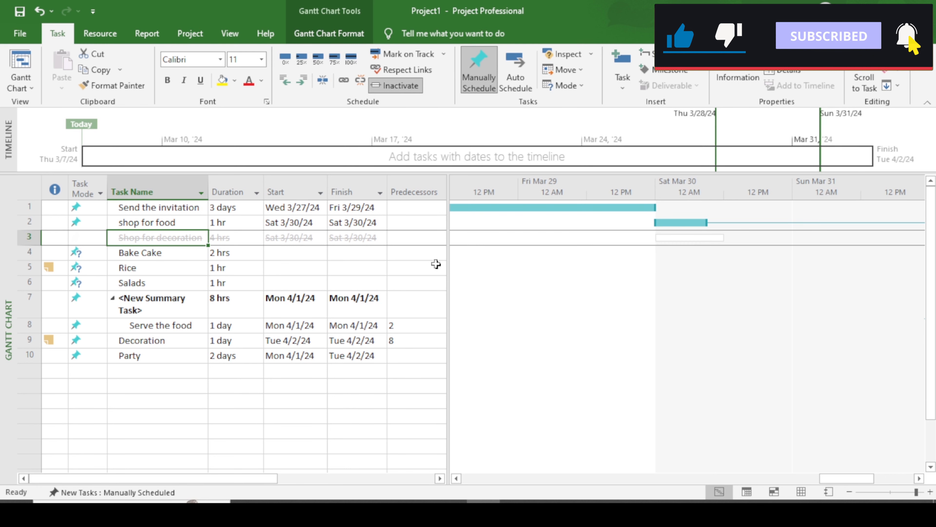
click(392, 88)
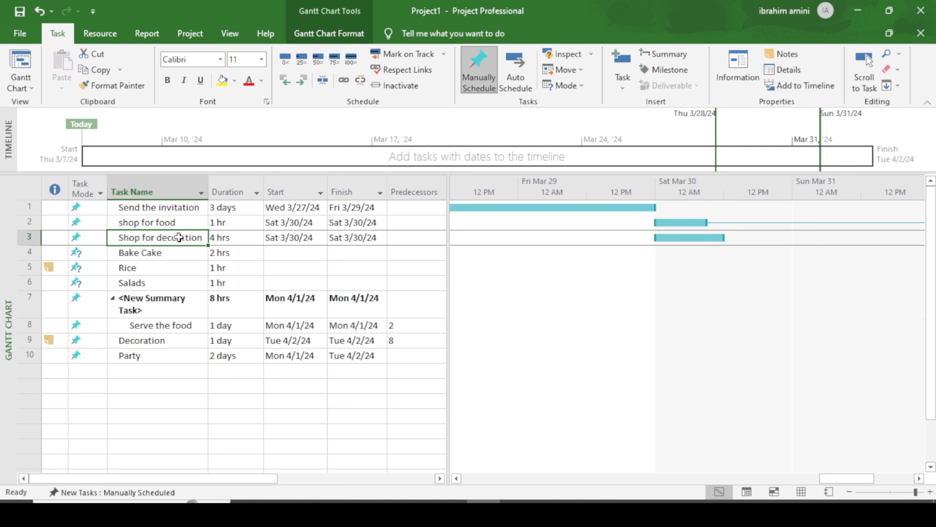
click(399, 87)
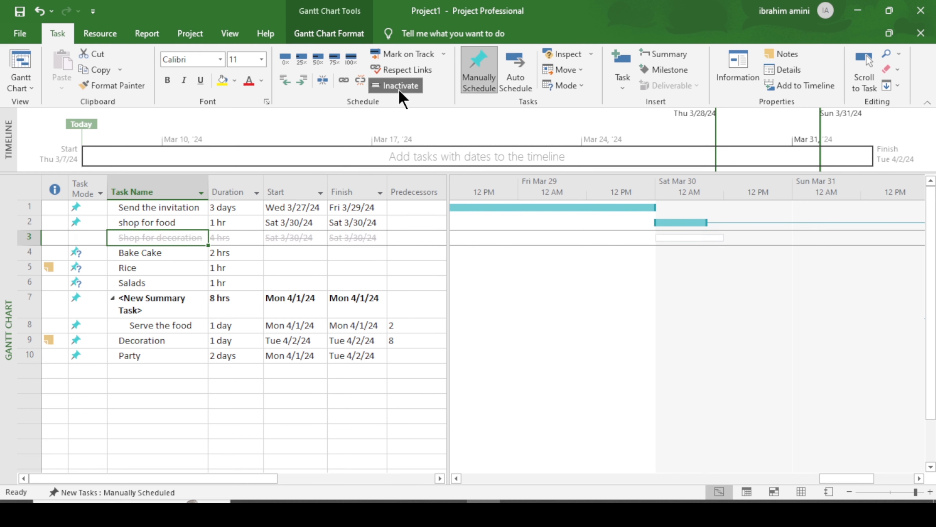
click(849, 492)
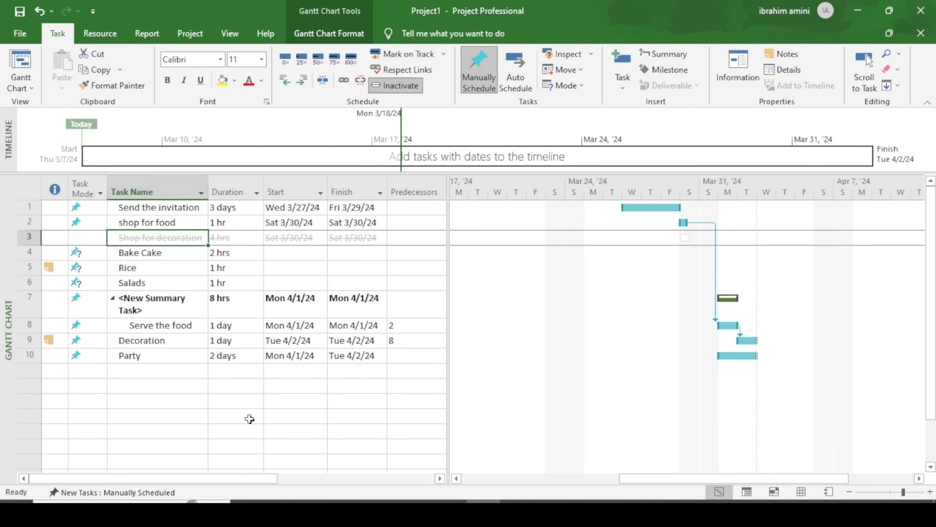
click(394, 90)
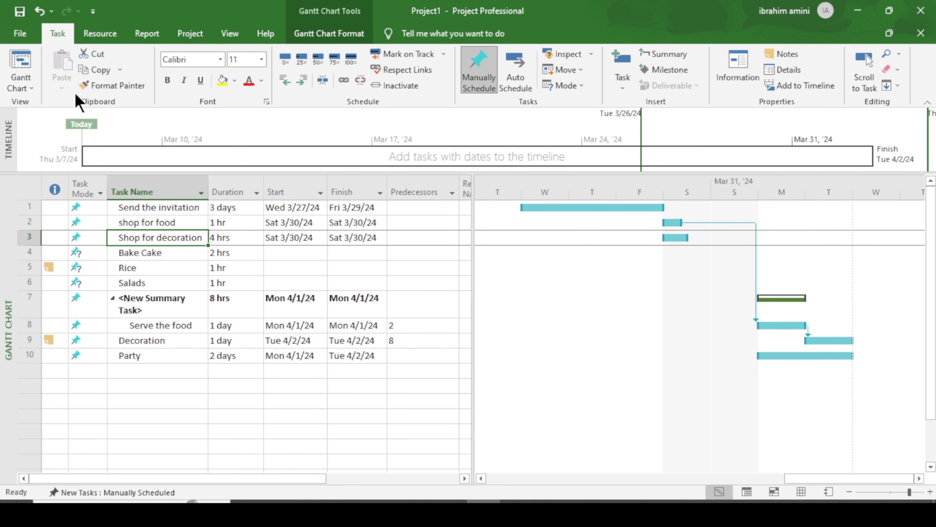
click(17, 35)
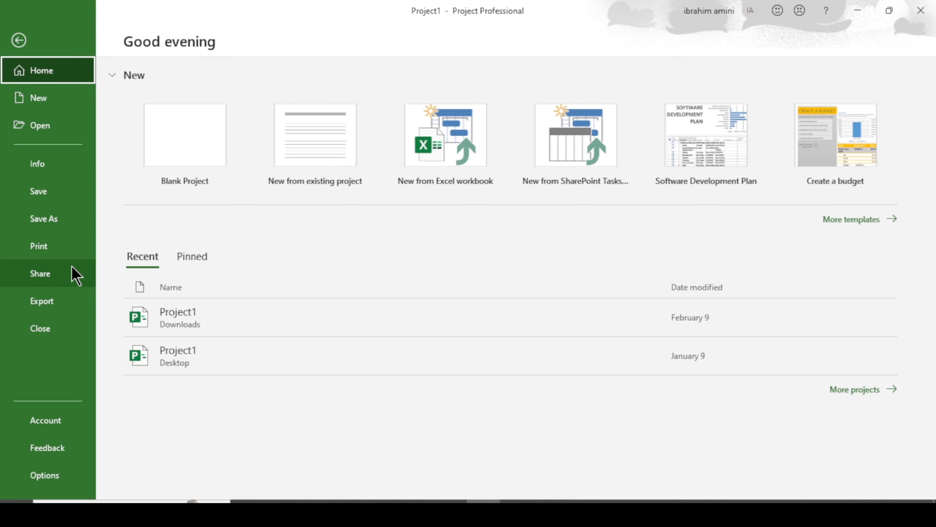
click(18, 40)
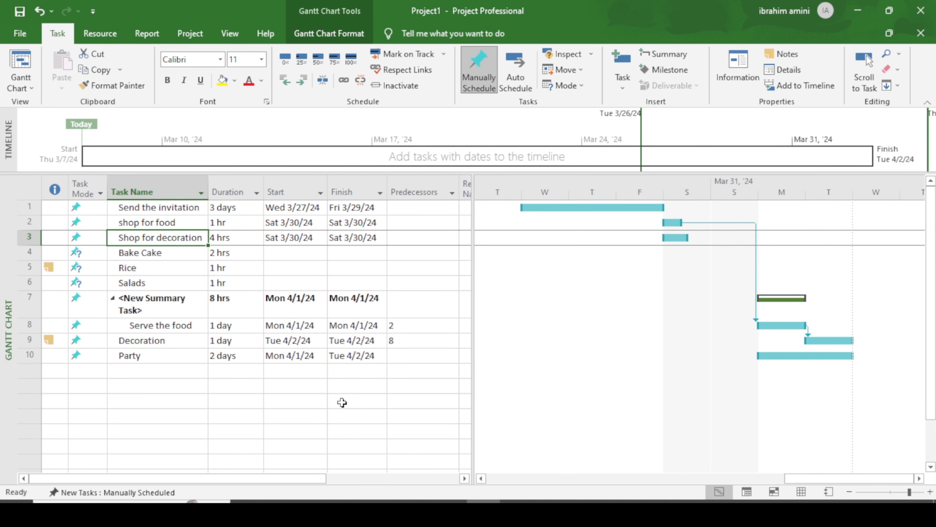